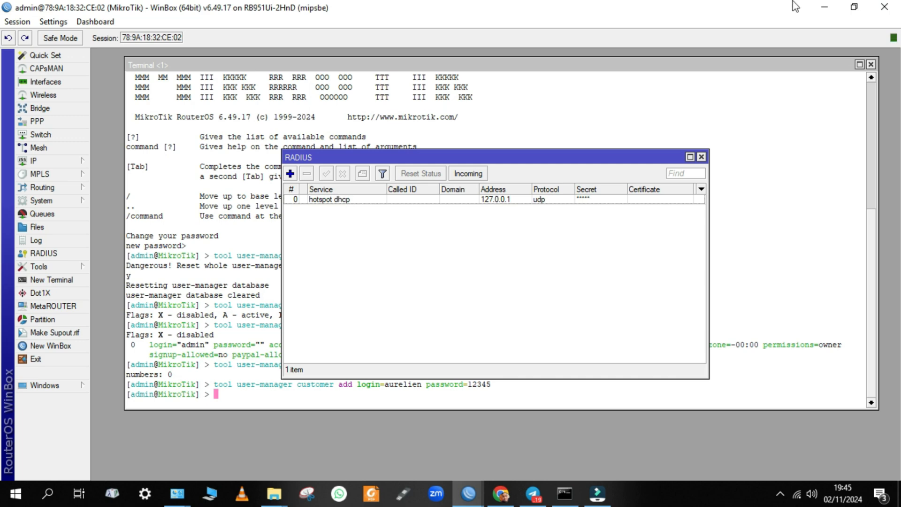
Start a new router entry from the User Manager Routers list
click(824, 7)
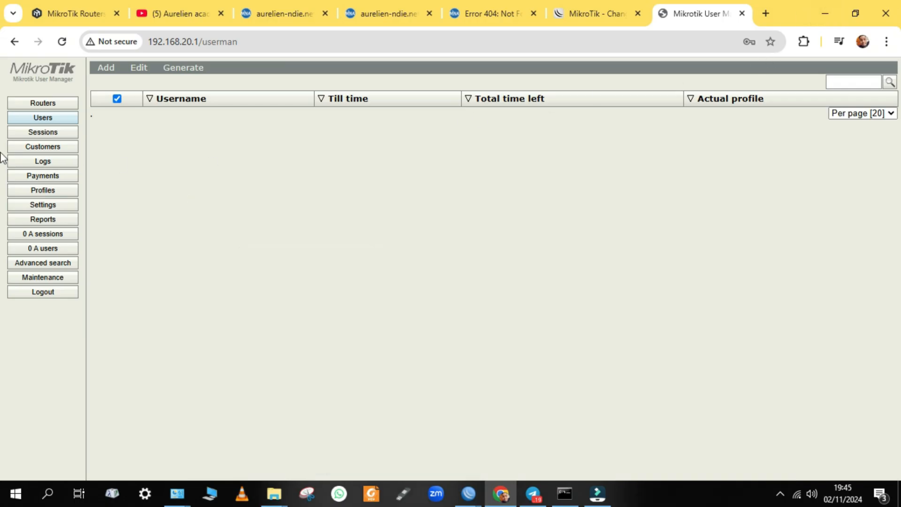
click(48, 104)
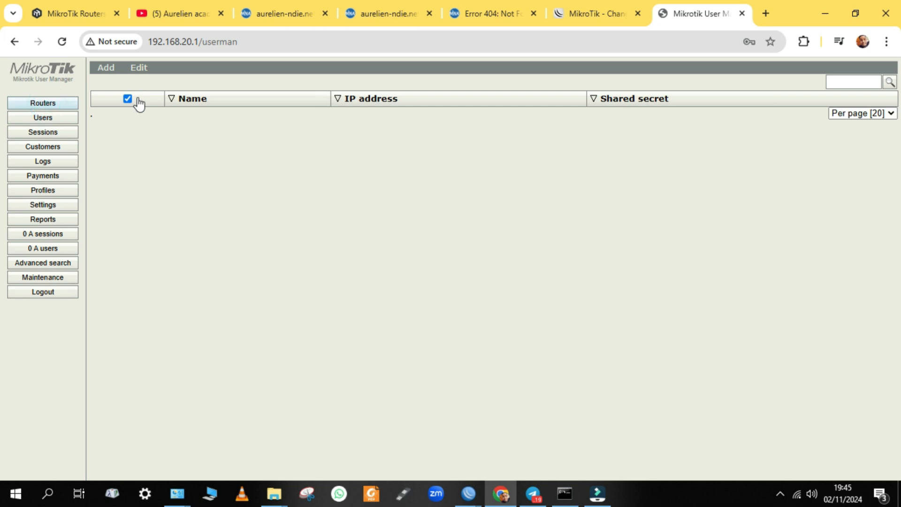
click(106, 67)
click(109, 82)
Name the router RB951 and change its IP address from 0.0.0.0 to 127.0.0.1
click(492, 184)
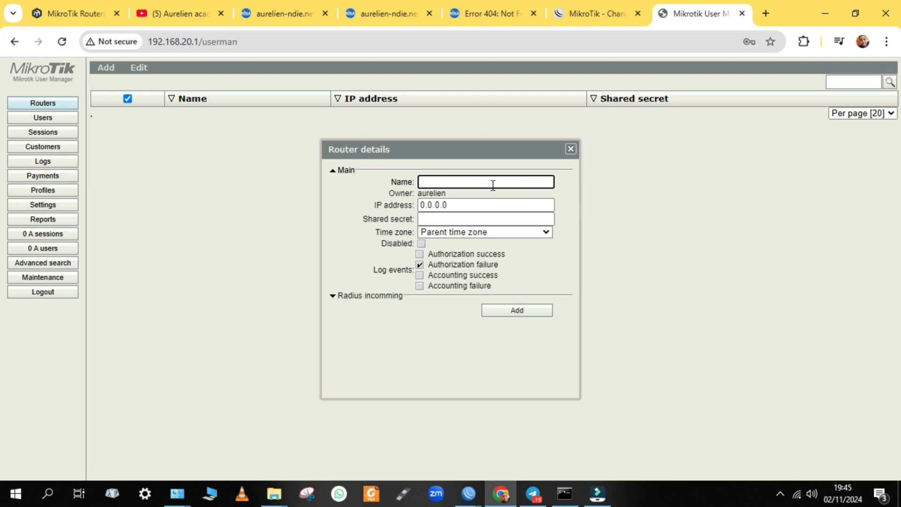
text(RB)
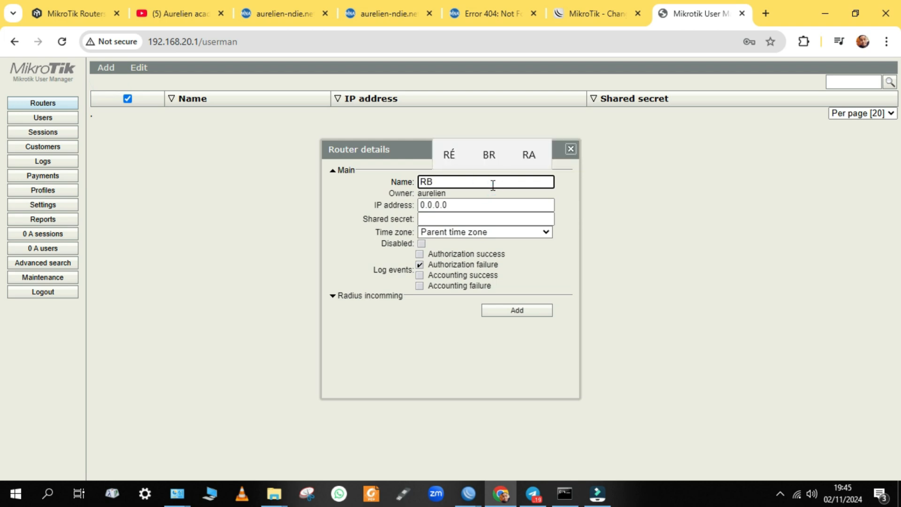
text(951)
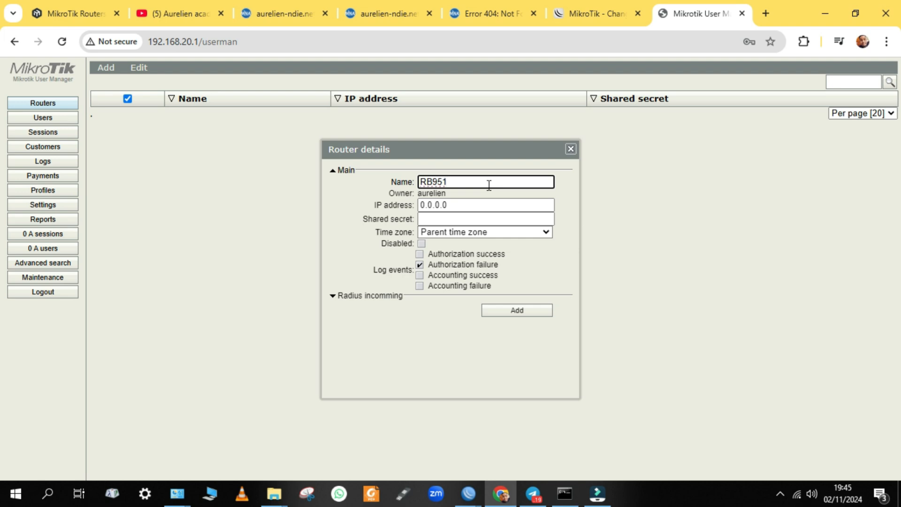
drag(457, 204, 426, 212)
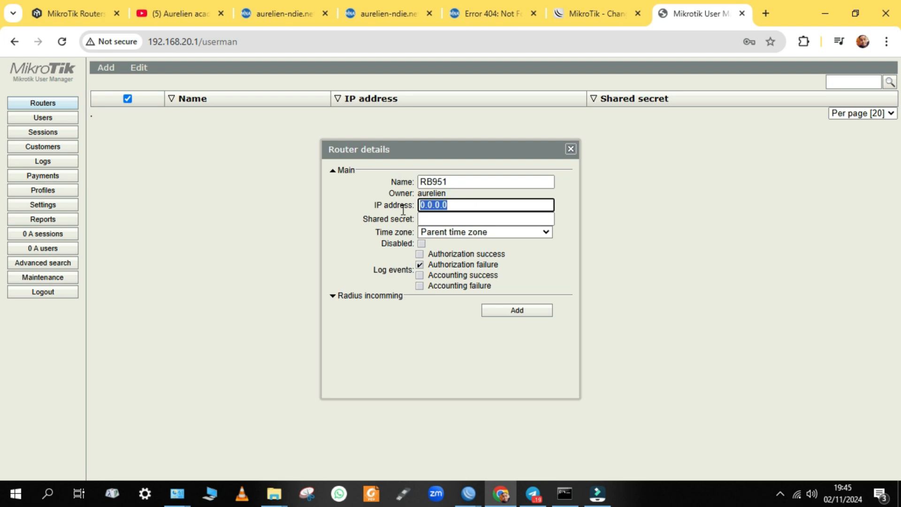
key(BackSpace)
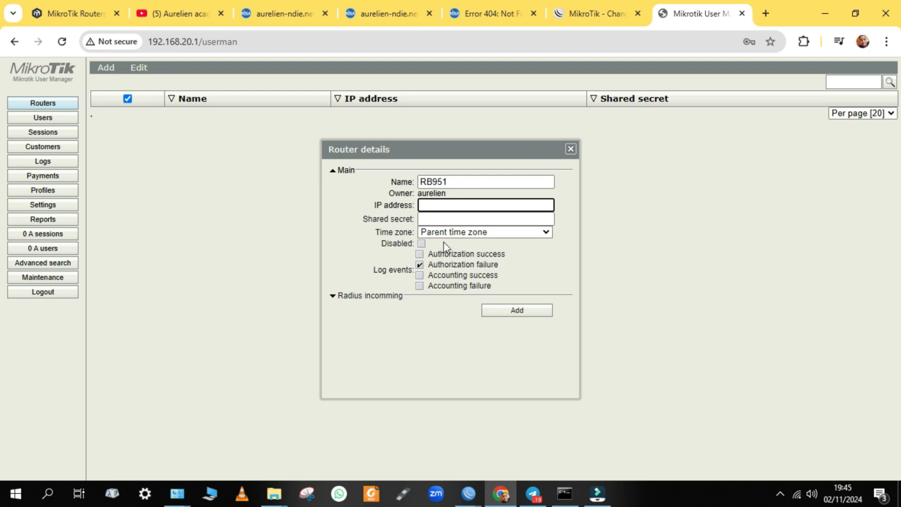
text(127.0.0.1)
click(443, 220)
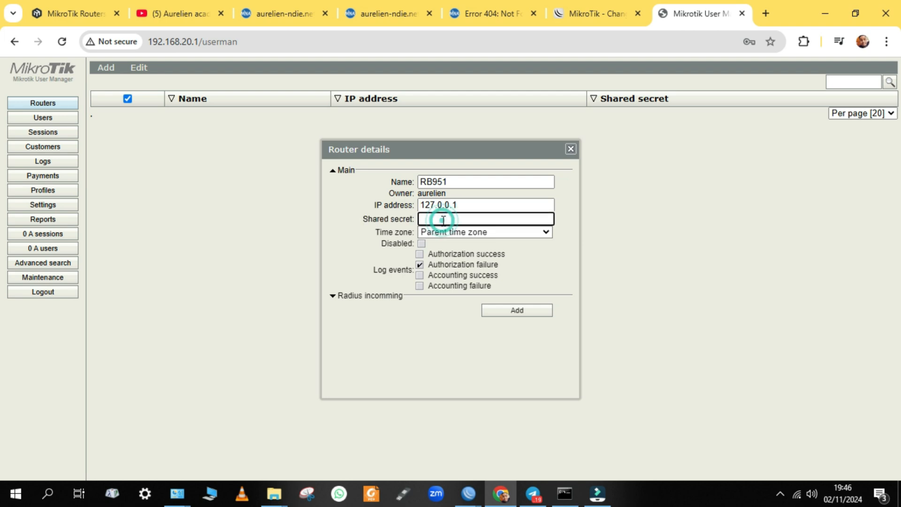
In WinBox, open the hotspot dhcp RADIUS entry and turn off Hide Passwords to read its secret
mouse_move(478, 495)
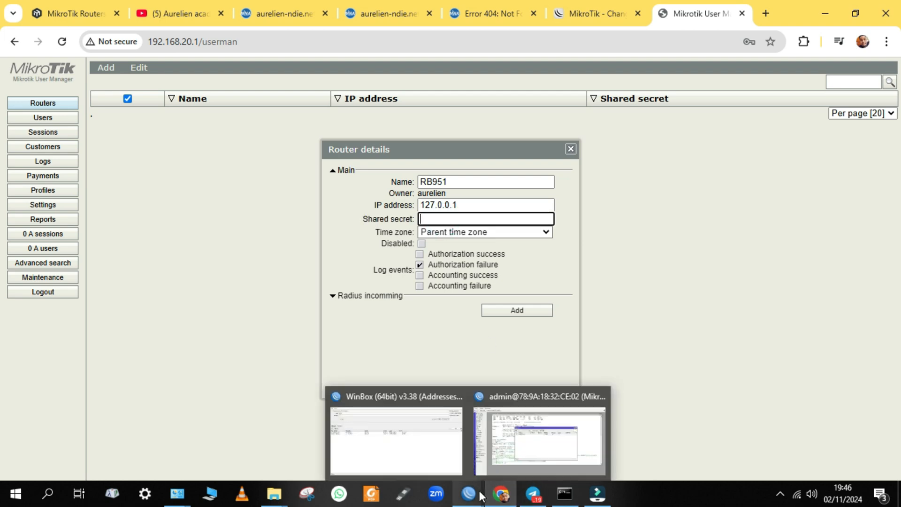
click(538, 433)
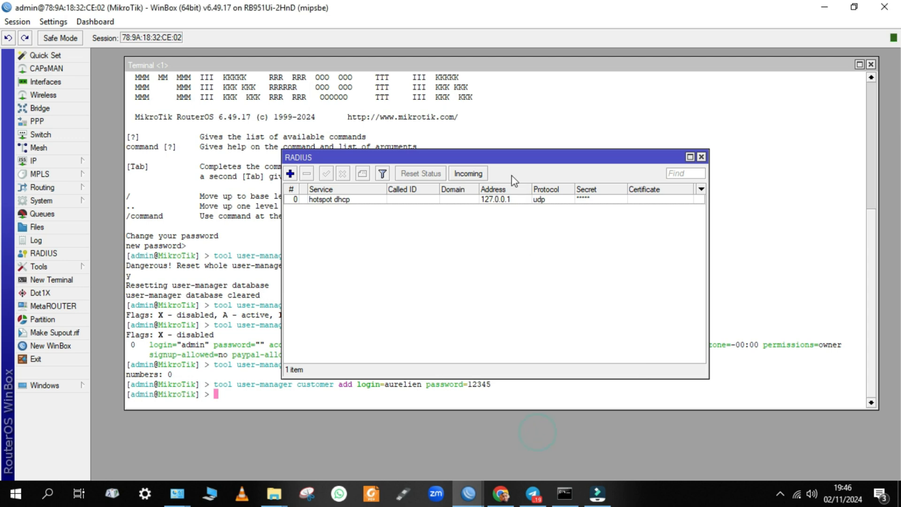
double_click(498, 200)
click(445, 278)
drag(445, 278, 440, 279)
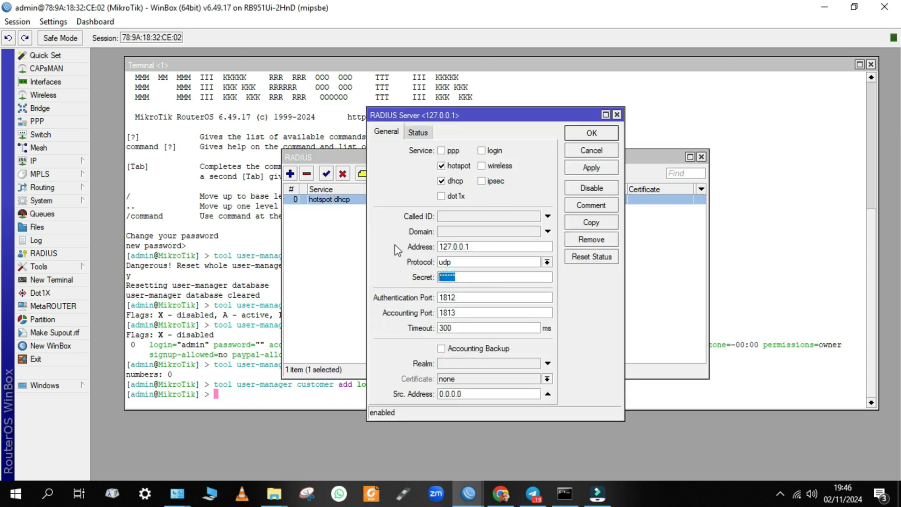
click(53, 21)
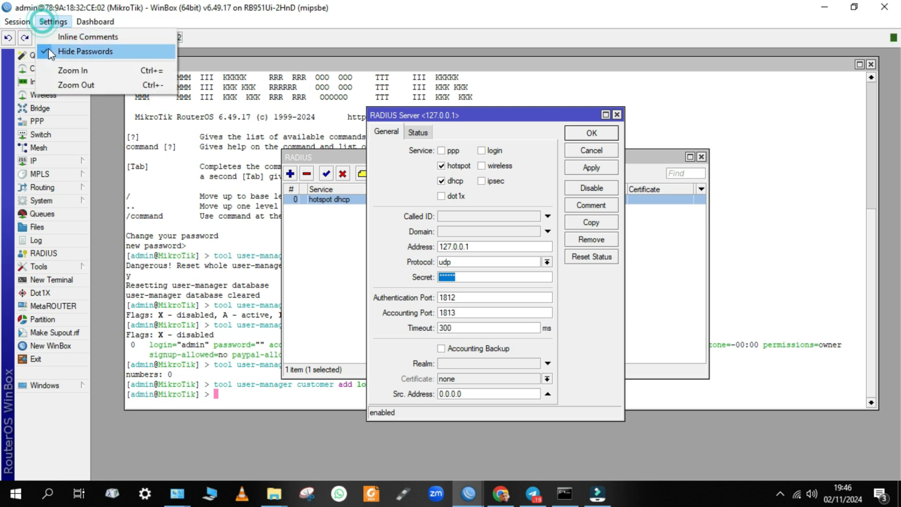
click(47, 48)
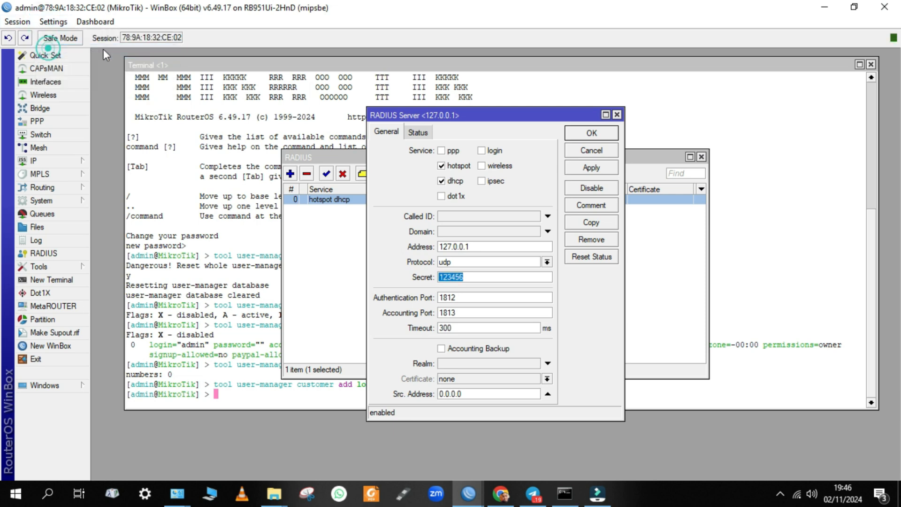
click(501, 494)
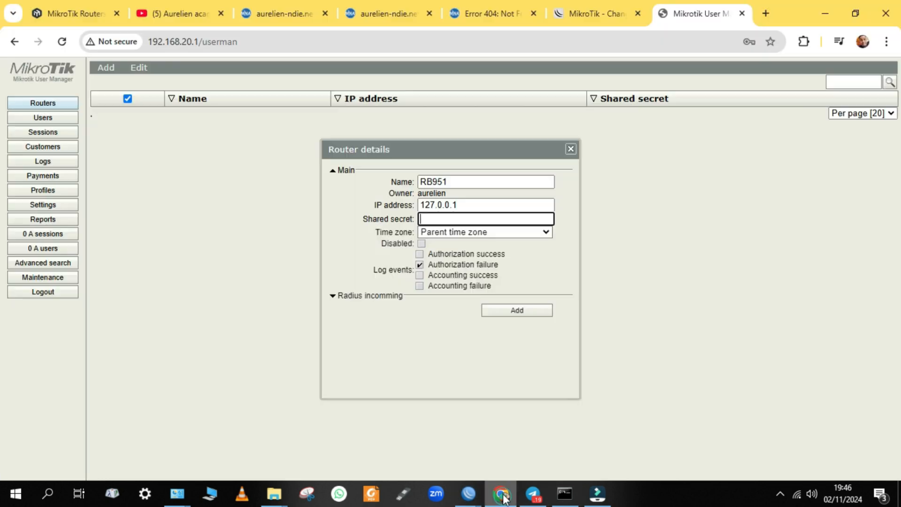
Enter the RADIUS shared secret, check the IP and secret, and add router RB951
click(422, 219)
text(123456)
click(353, 242)
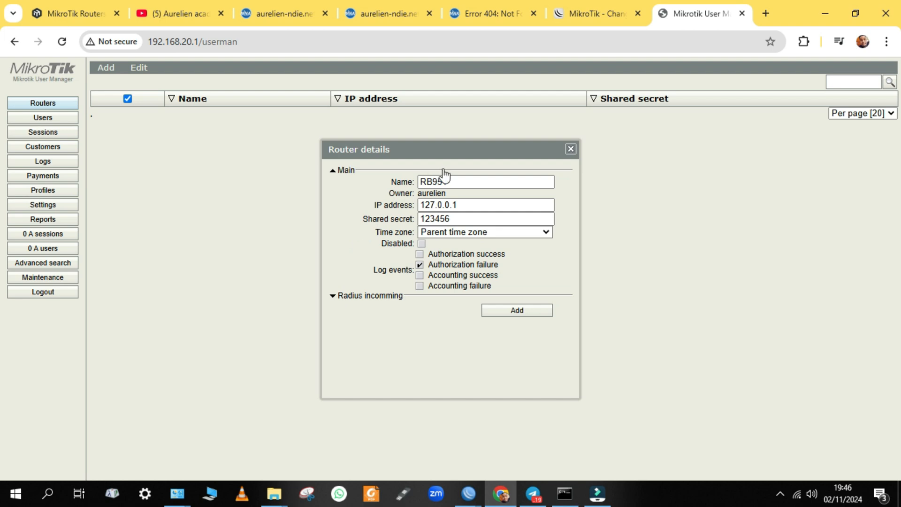
click(465, 204)
double_click(466, 204)
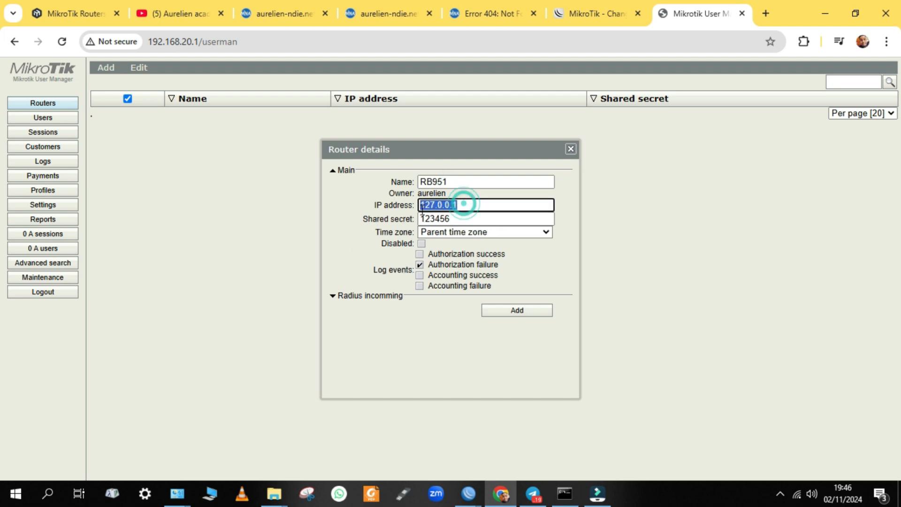
drag(474, 220, 425, 219)
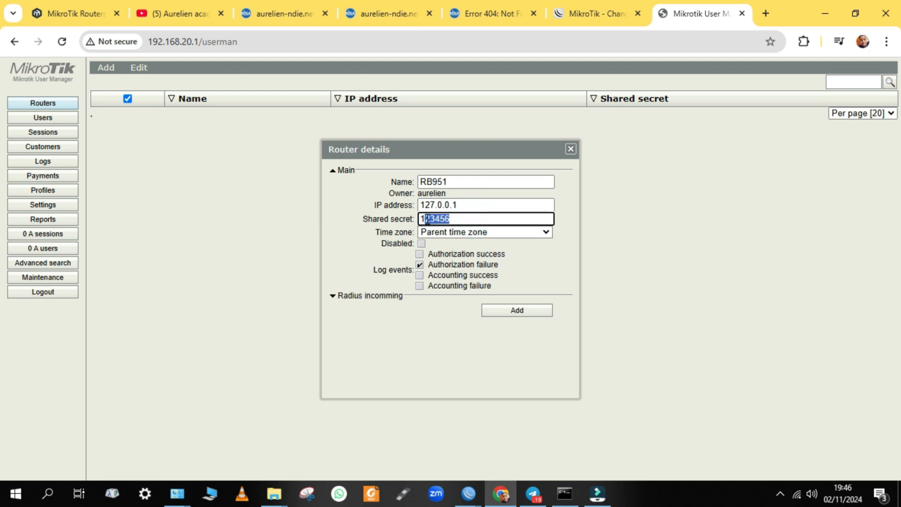
click(526, 313)
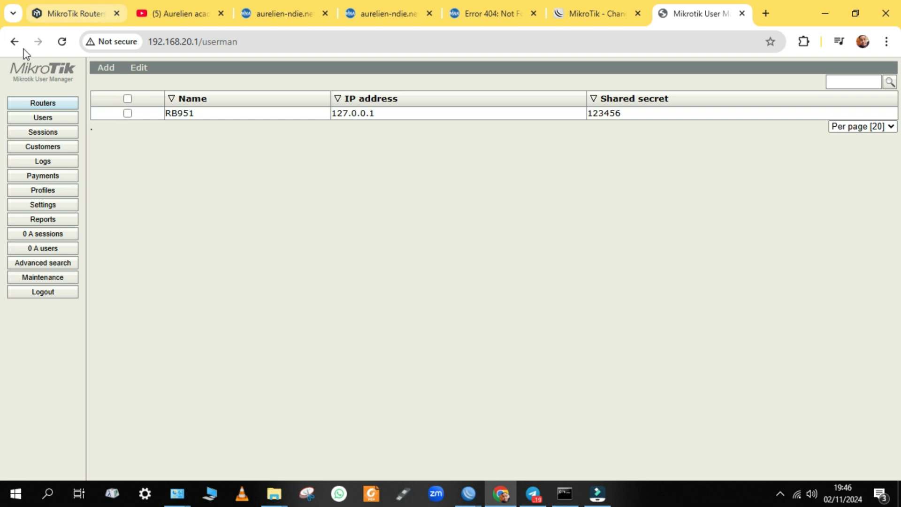
Go to Profiles, dismiss Chrome's password-breach warning, and show the Limitations tab
click(41, 194)
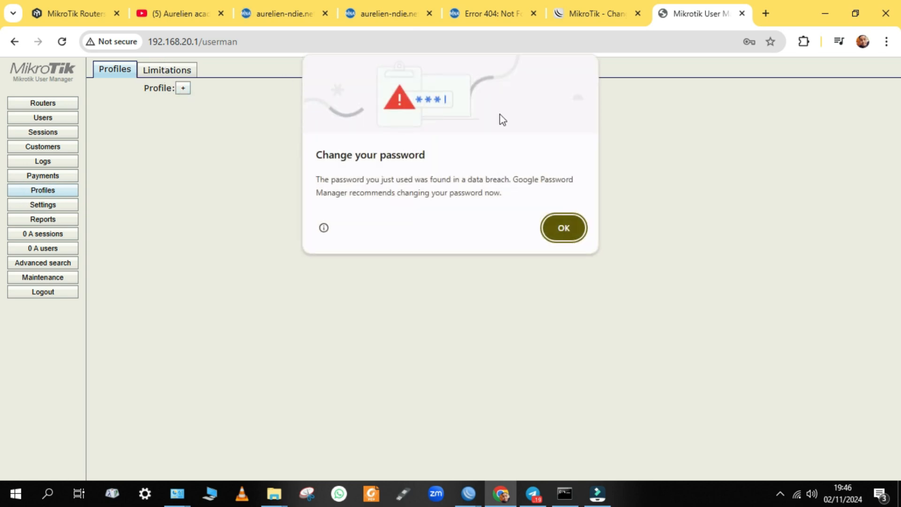
click(579, 226)
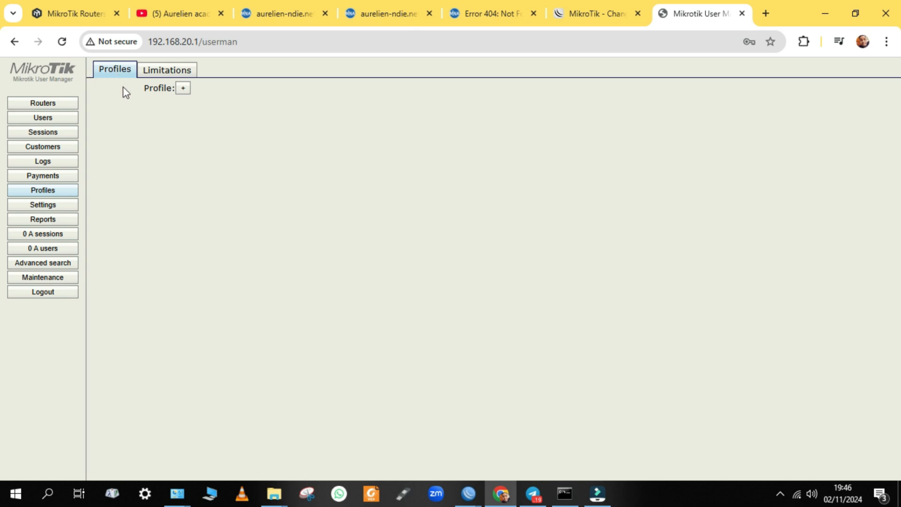
click(178, 74)
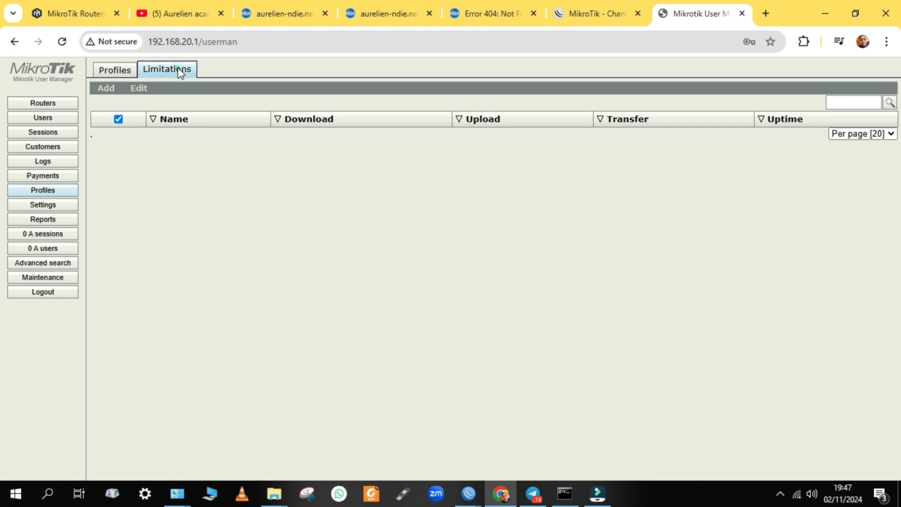
Start a new limitation named 10M-L
click(118, 96)
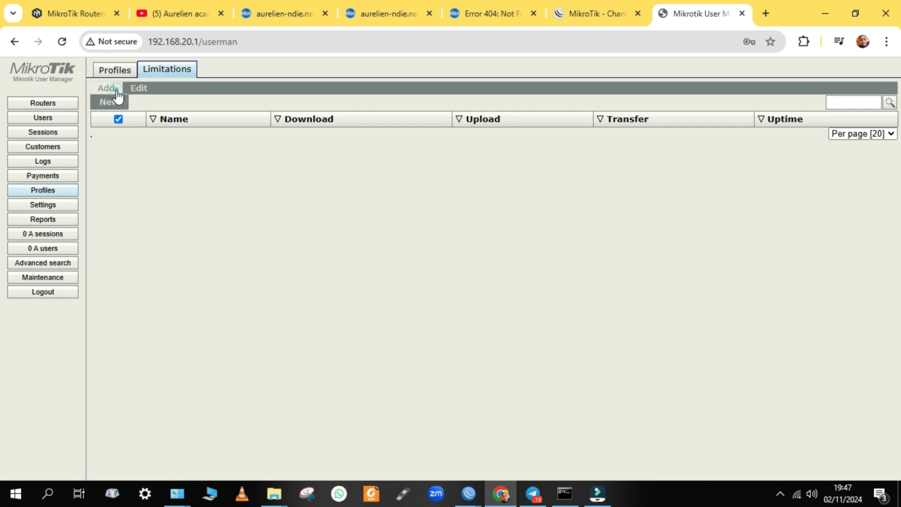
click(116, 103)
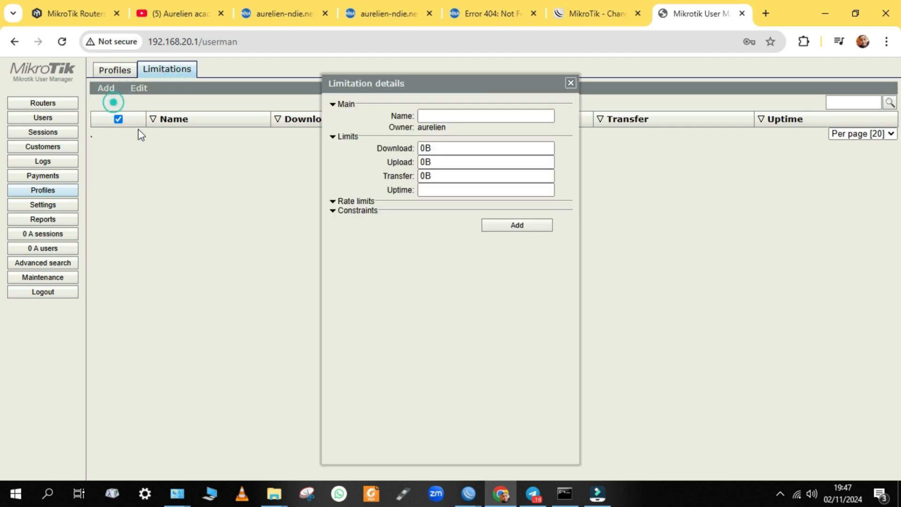
click(432, 116)
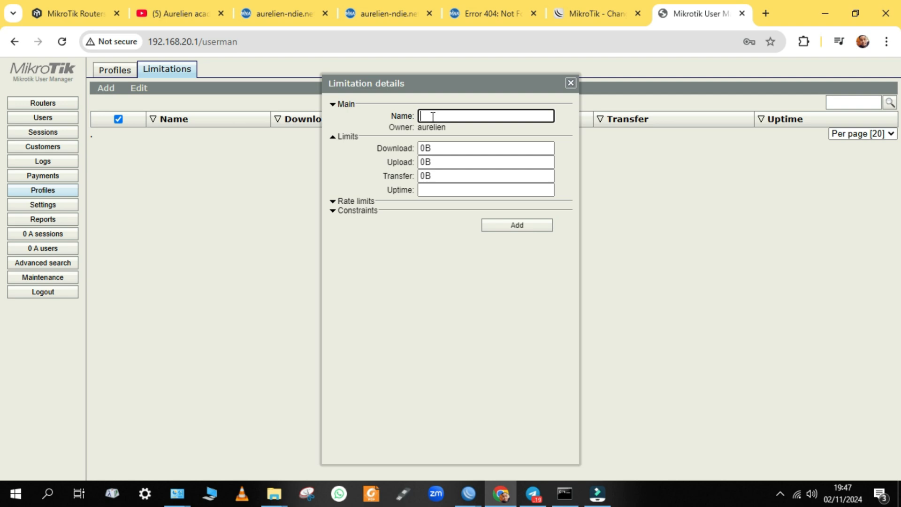
text(10M-L)
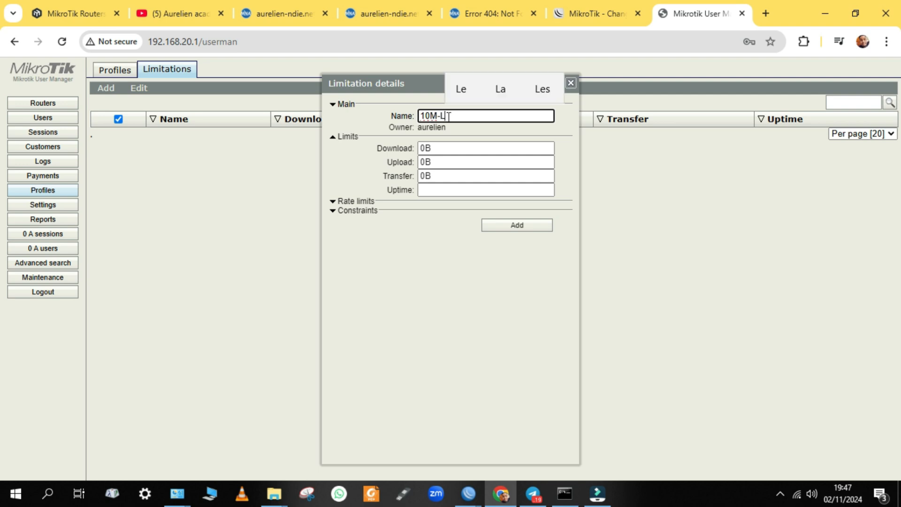
triple_click(448, 116)
click(448, 115)
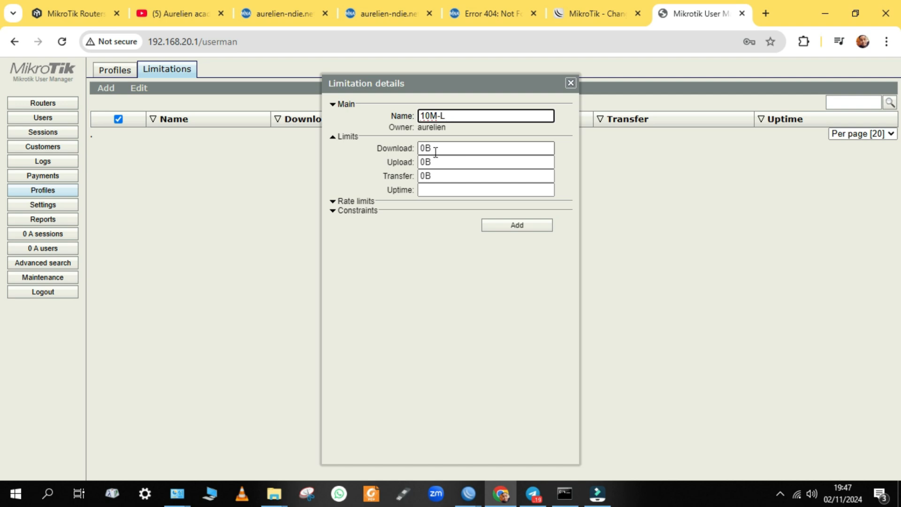
Set the limitation's download and upload limits to 10M each
click(425, 148)
click(425, 149)
click(453, 150)
drag(430, 148, 413, 152)
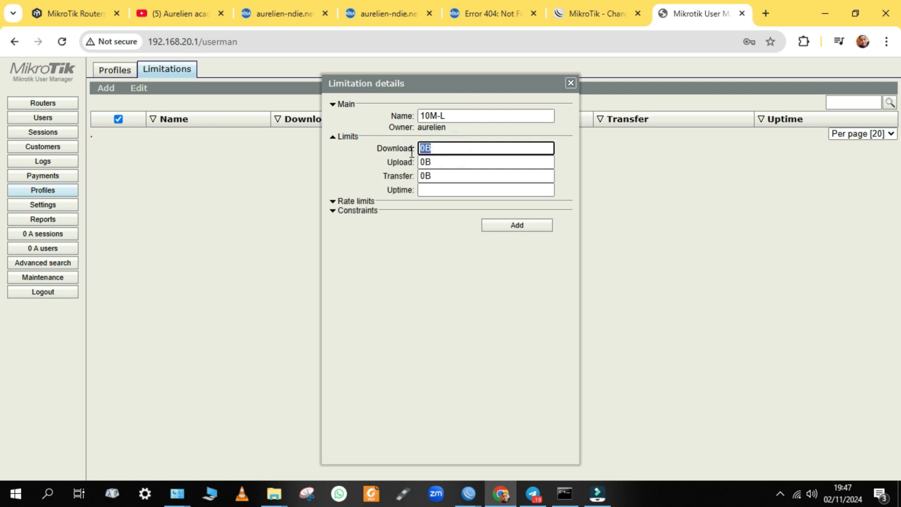
key(BackSpace)
text(10)
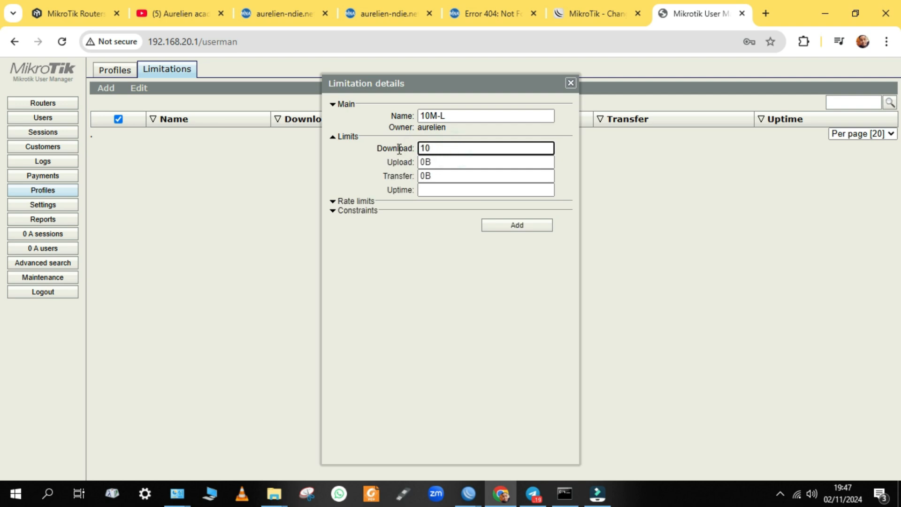
text(M)
drag(434, 161, 415, 163)
key(BackSpace)
text(2M)
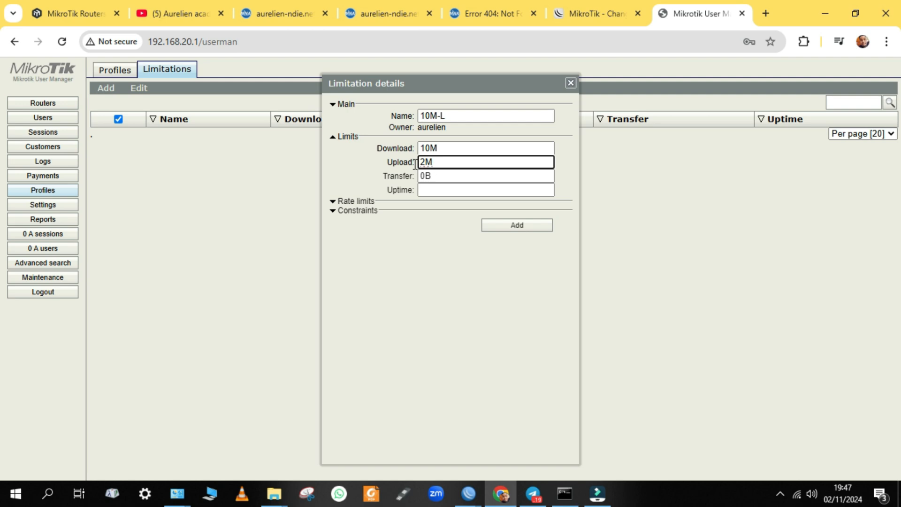
key(Left)
key(BackSpace)
text(10)
Set the limitation's uptime to 2d
click(426, 190)
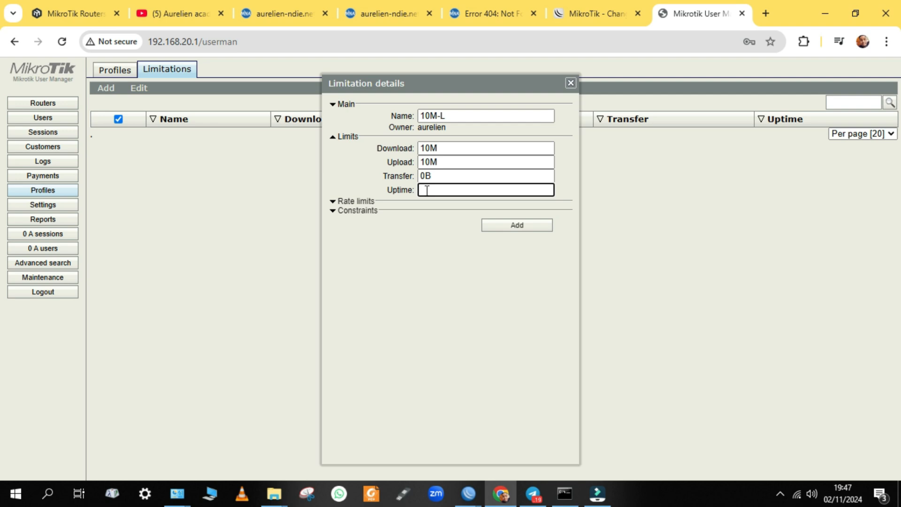
text(2d)
key(BackSpace)
text(w)
key(BackSpace)
text(h)
key(BackSpace)
text(s)
key(BackSpace)
text(d)
Give the 10M-L limitation Rate limits priority 3 and add it
click(353, 204)
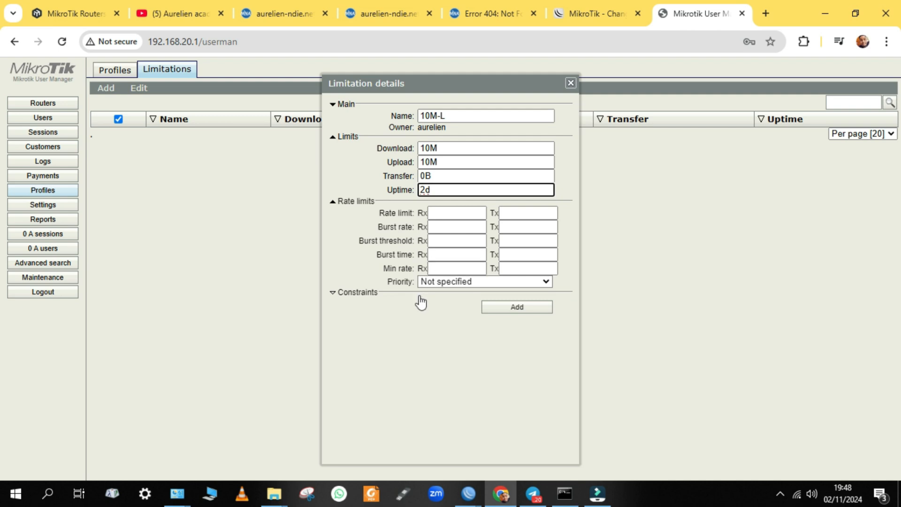
click(456, 281)
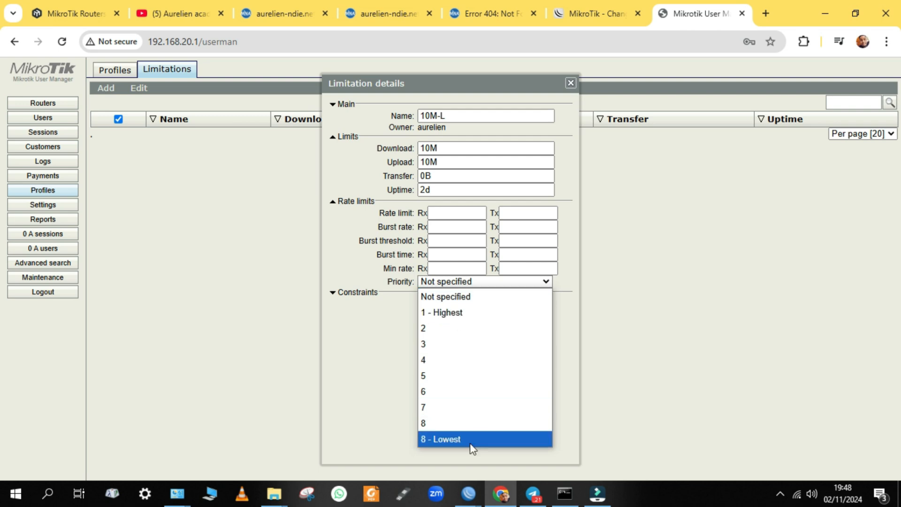
click(454, 328)
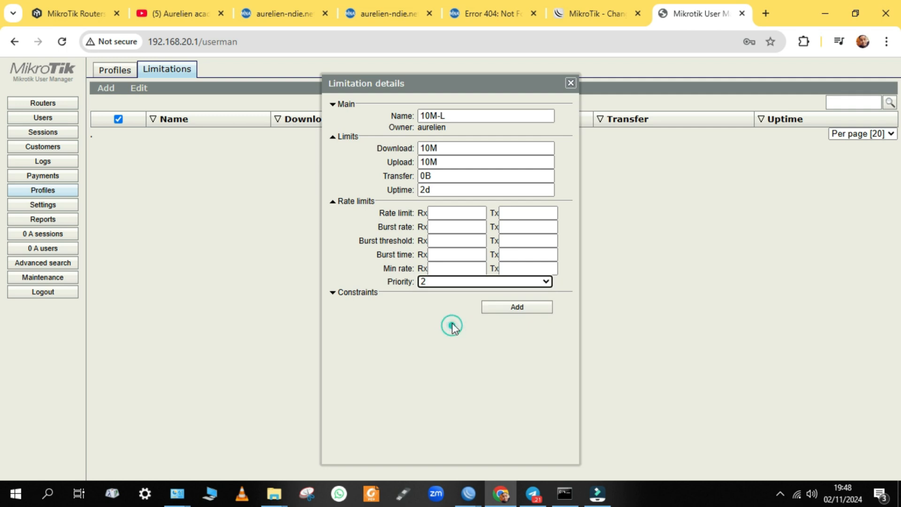
click(460, 282)
click(462, 283)
click(357, 293)
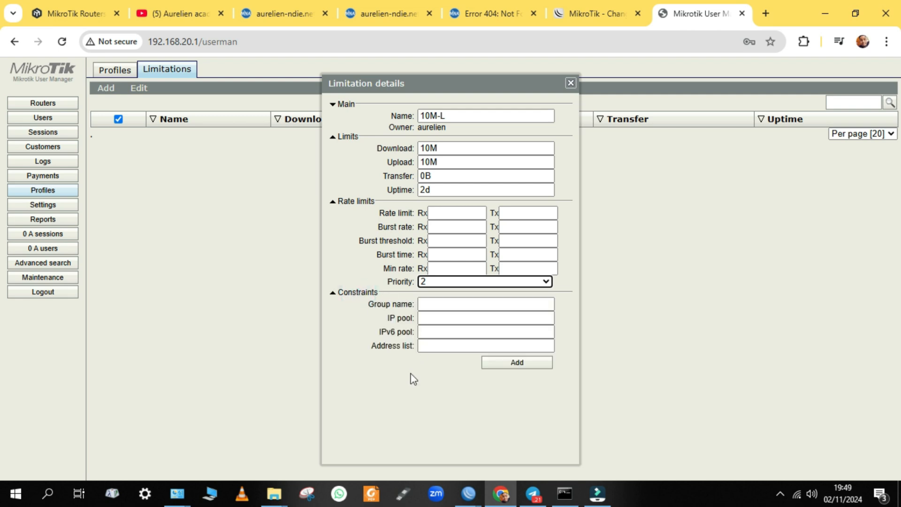
click(490, 281)
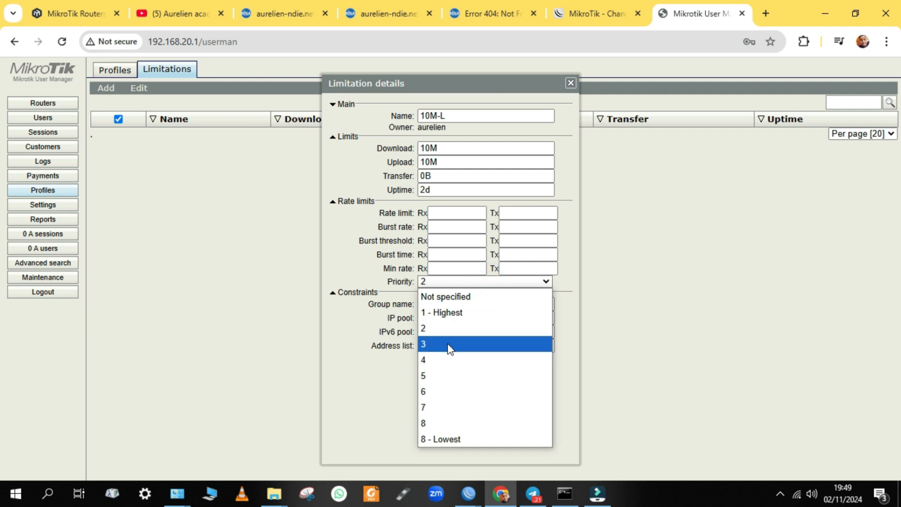
click(448, 345)
click(435, 382)
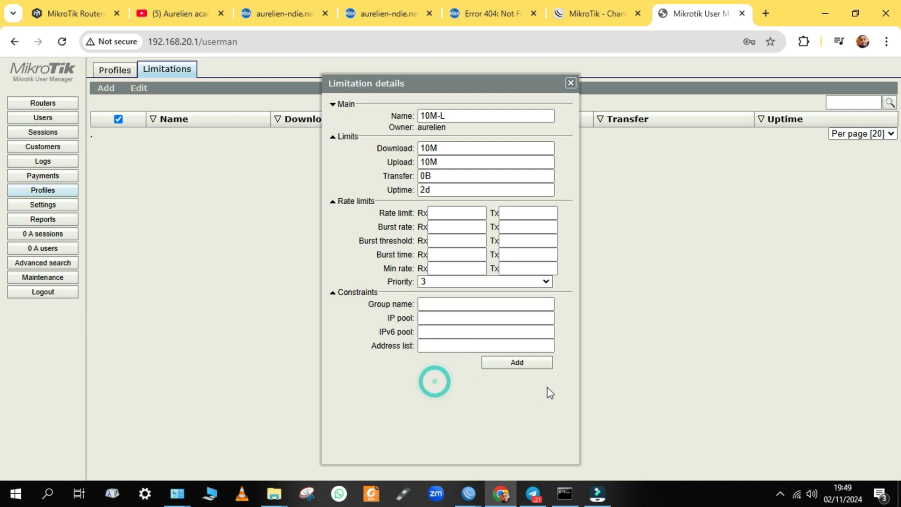
click(535, 365)
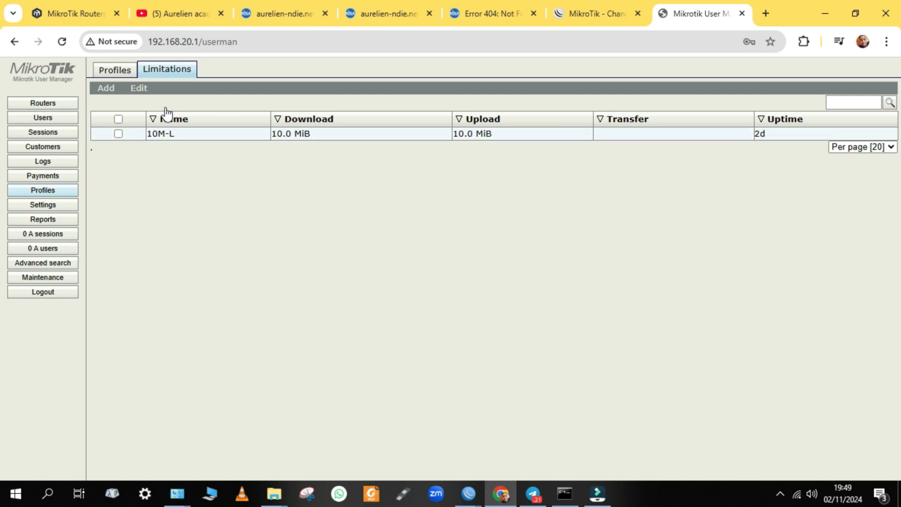
Create a new profile named 10M-P
click(121, 75)
click(185, 88)
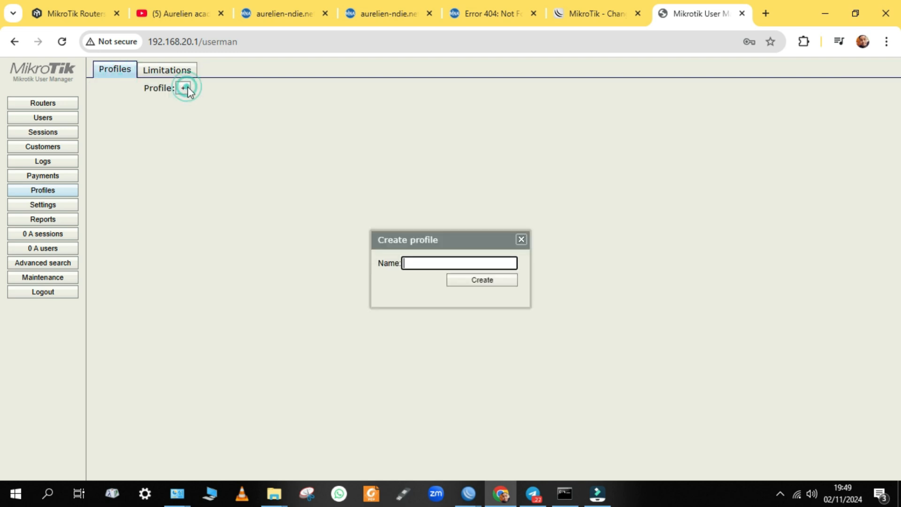
click(442, 265)
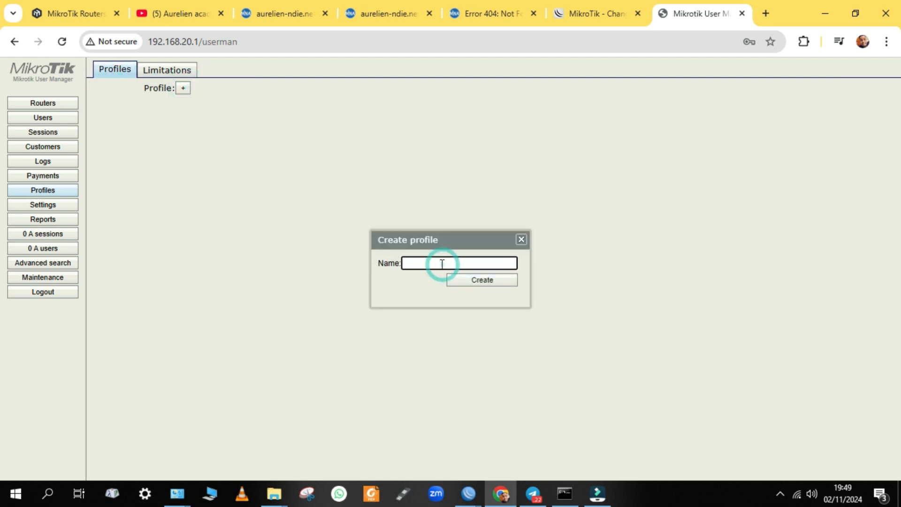
click(190, 75)
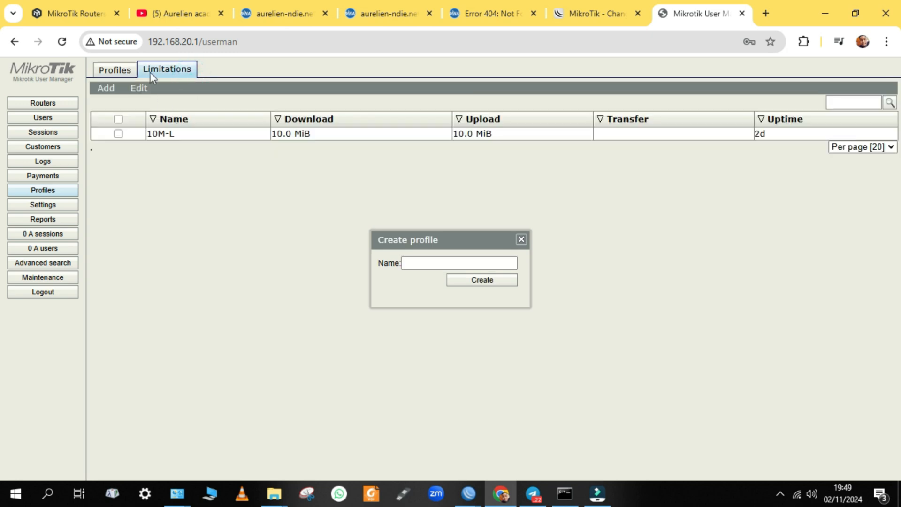
click(121, 70)
click(435, 265)
text(10)
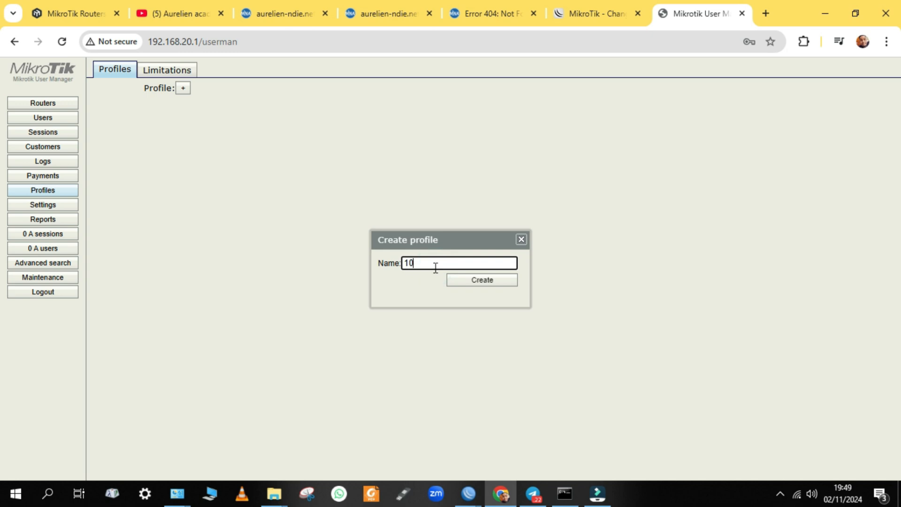
text(M-P)
drag(433, 260, 400, 265)
click(416, 350)
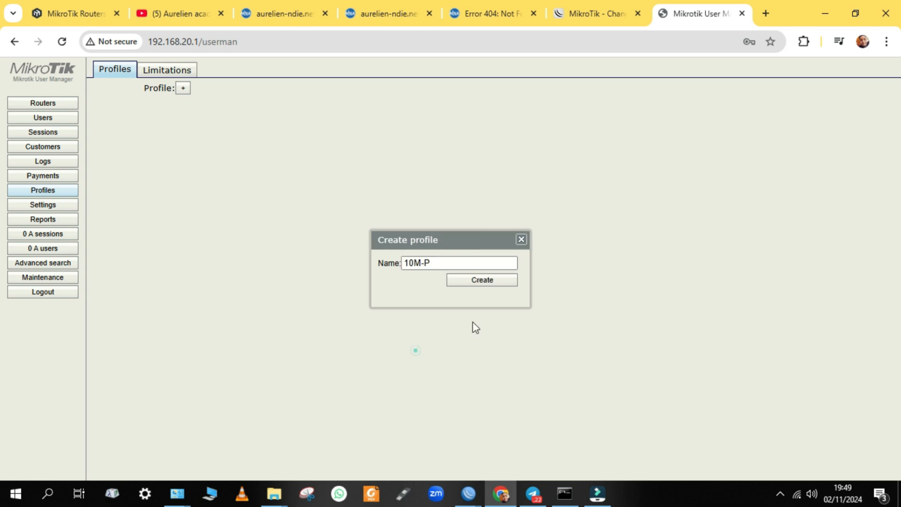
click(484, 282)
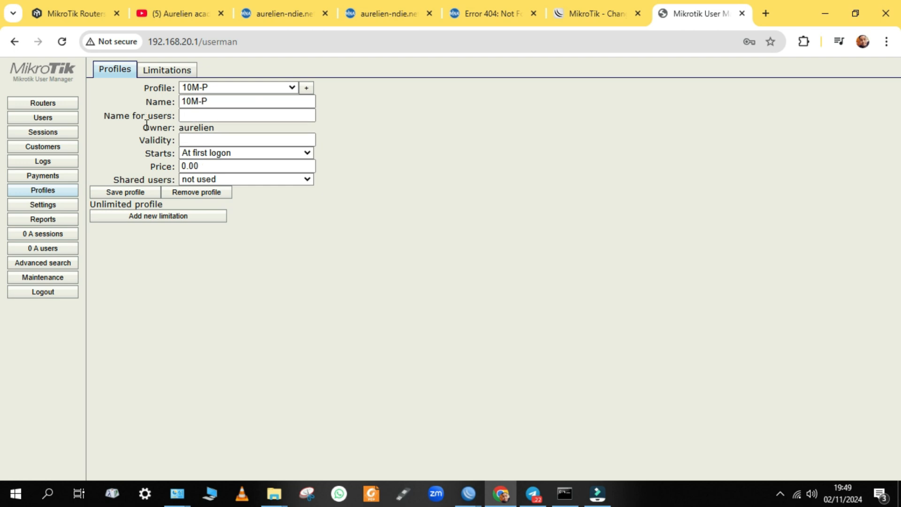
Set profile 10M-P's validity to 2d, starting at first logon
click(196, 118)
click(246, 139)
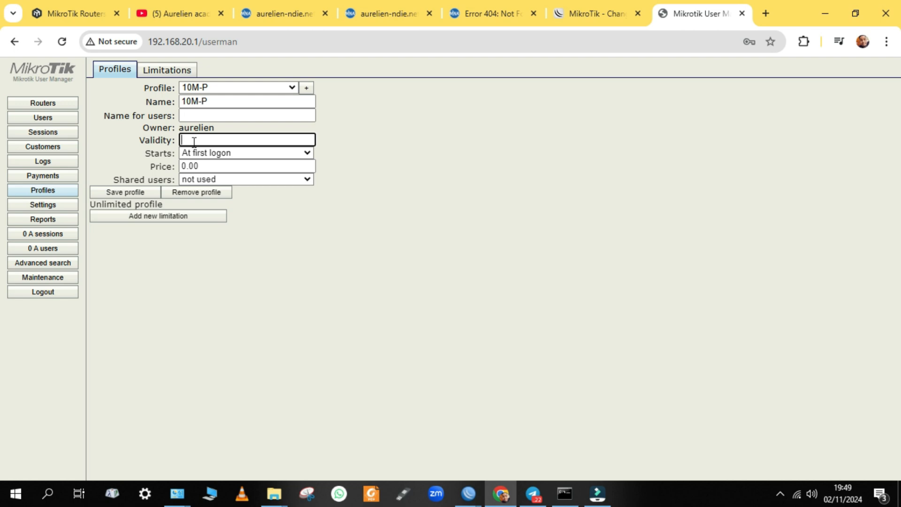
text(2d)
key(BackSpace)
key(BackSpace)
text(2d)
click(297, 157)
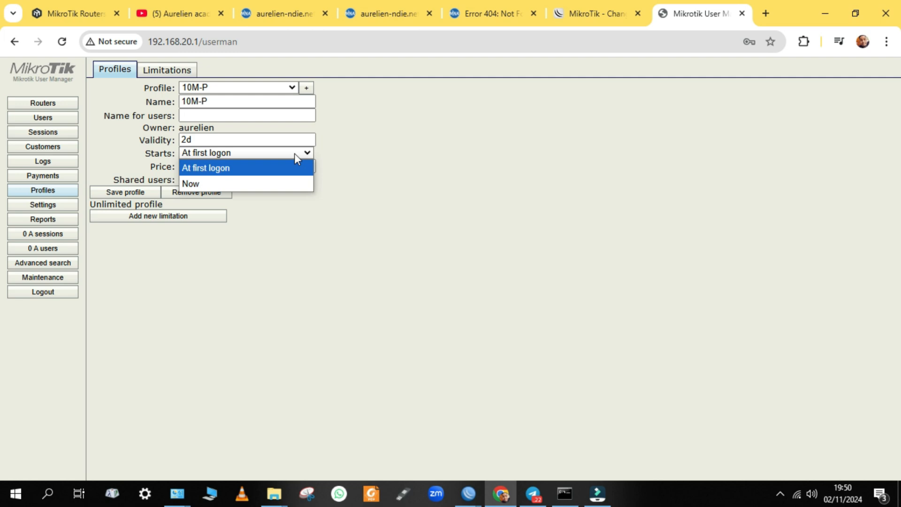
click(225, 183)
click(228, 153)
click(230, 176)
Set profile 10M-P's price to 10000 and shared users to 5
click(236, 169)
click(235, 170)
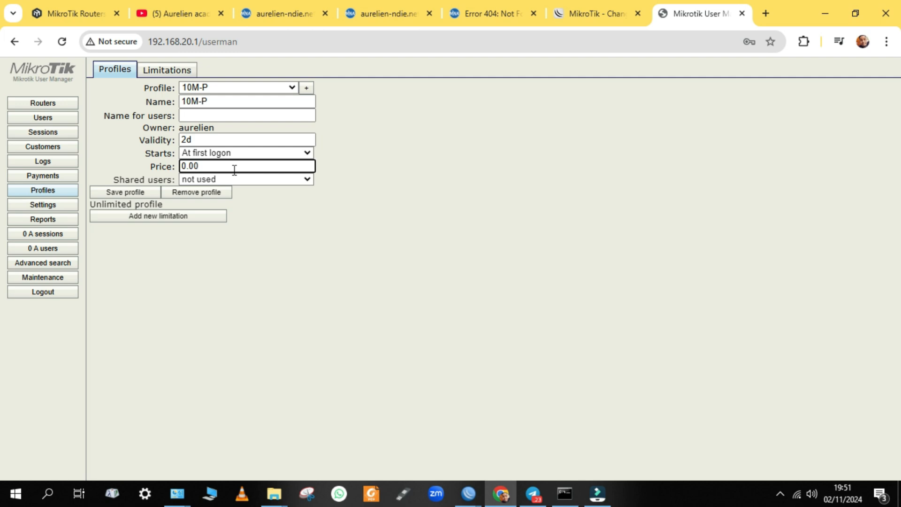
key(BackSpace)
key(BackSpace)
key(BackSpace)
key(BackSpace)
text(10000)
click(237, 181)
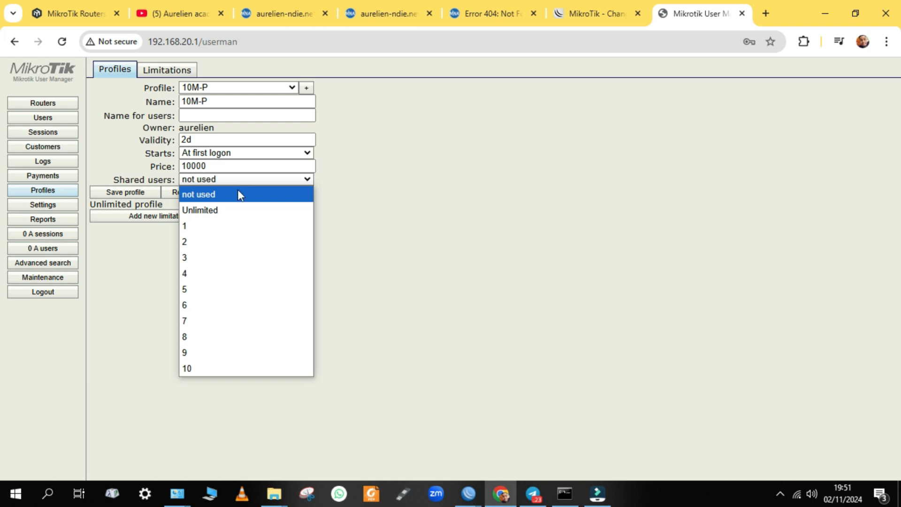
click(238, 194)
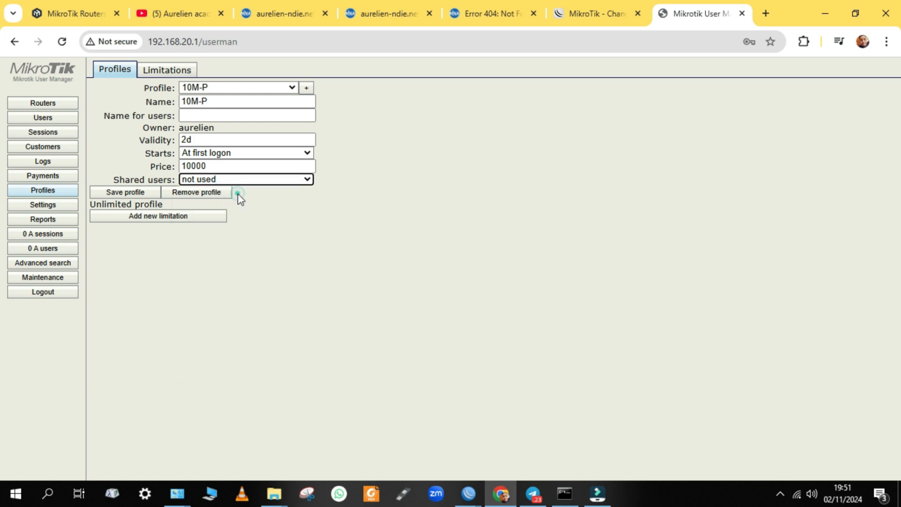
click(263, 179)
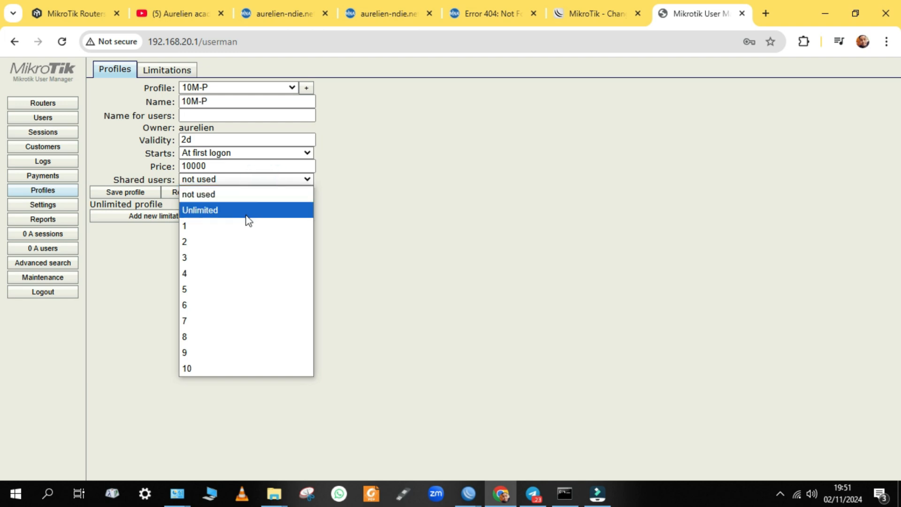
click(254, 210)
click(272, 180)
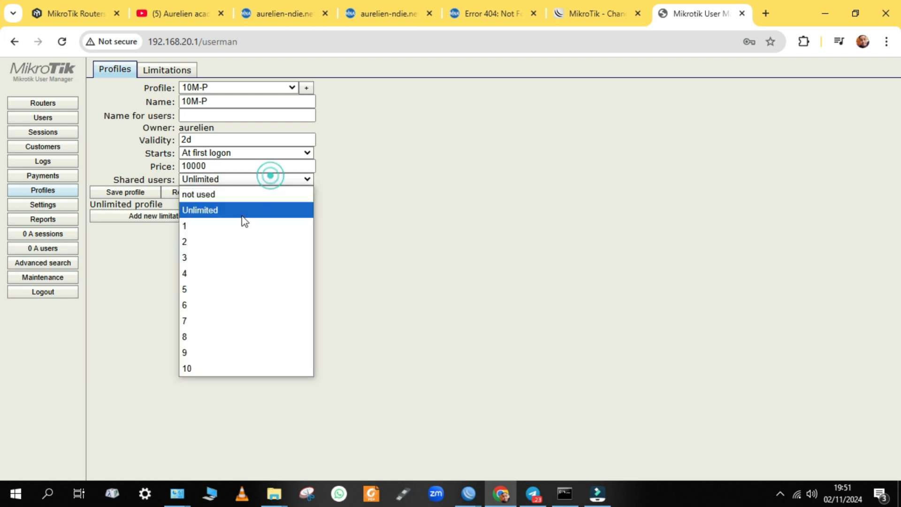
click(202, 292)
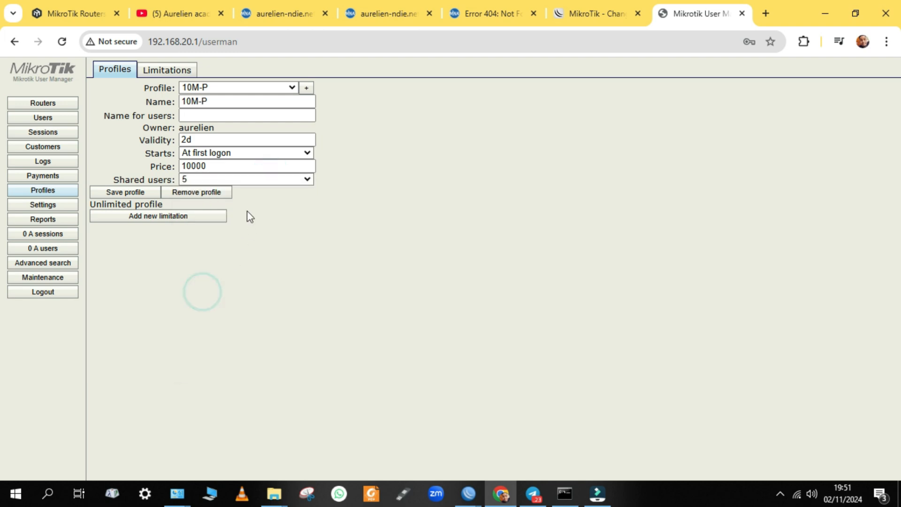
Attach the 10M-L limitation to 10M-P from 8:00:00, with Sunday unchecked
click(137, 217)
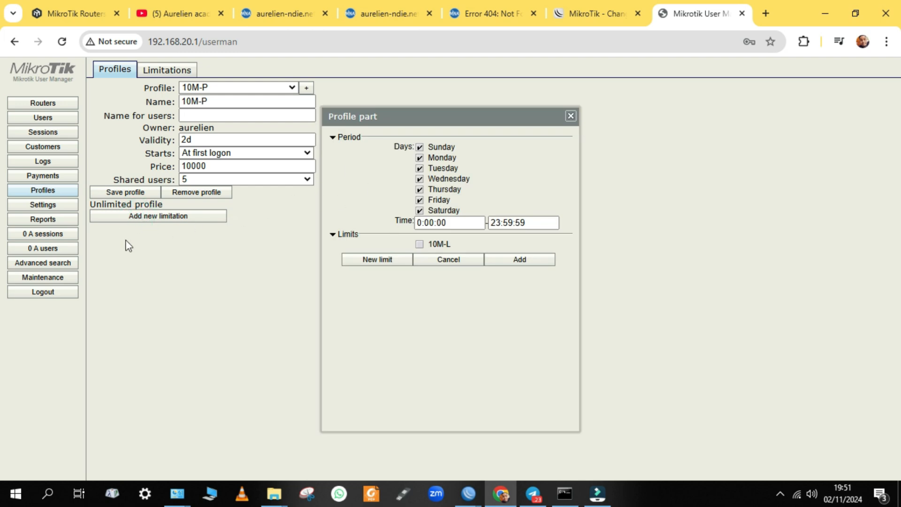
click(342, 139)
click(343, 138)
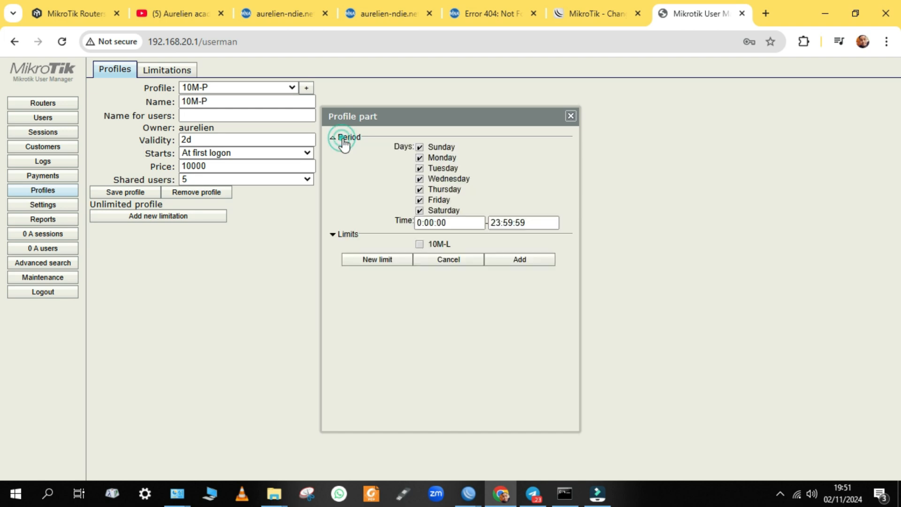
click(427, 148)
click(420, 226)
key(BackSpace)
text(10)
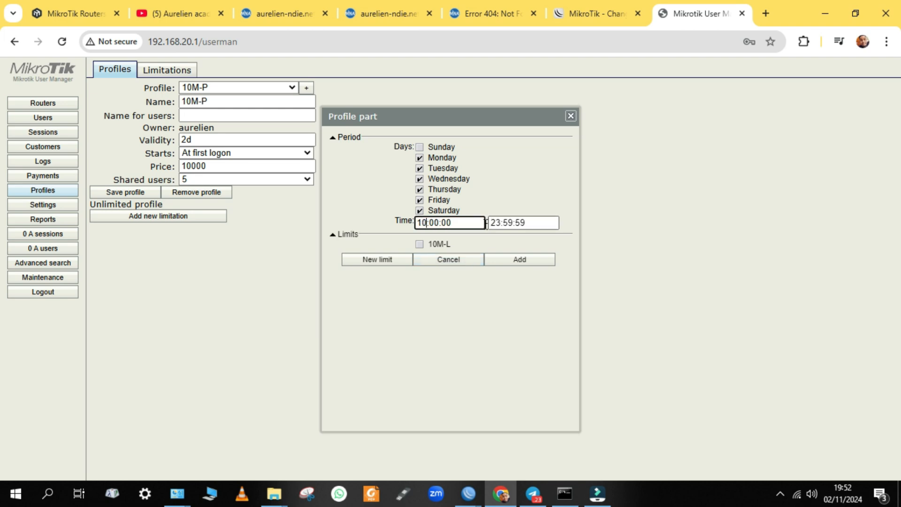
key(Left)
key(BackSpace)
key(BackSpace)
text(8:0)
click(528, 265)
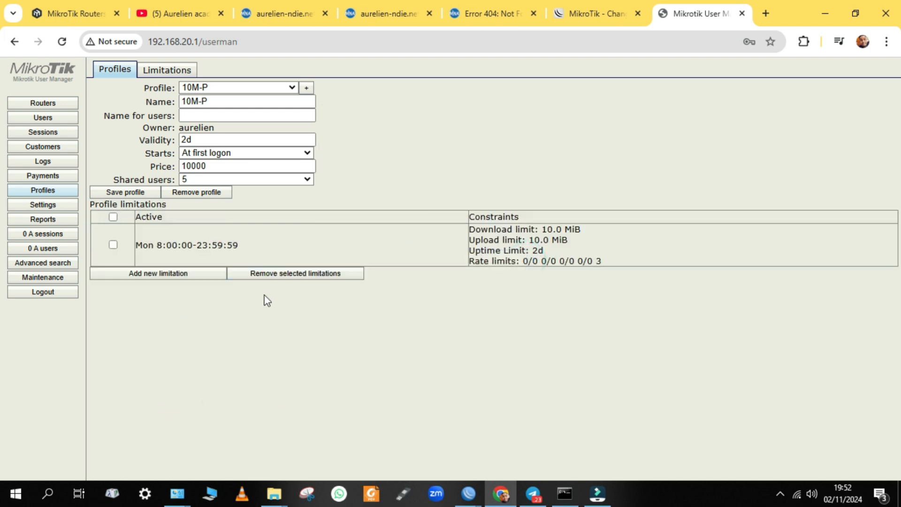
click(226, 342)
Create profile 20M-P and select it as the current profile
click(182, 73)
click(121, 74)
click(307, 89)
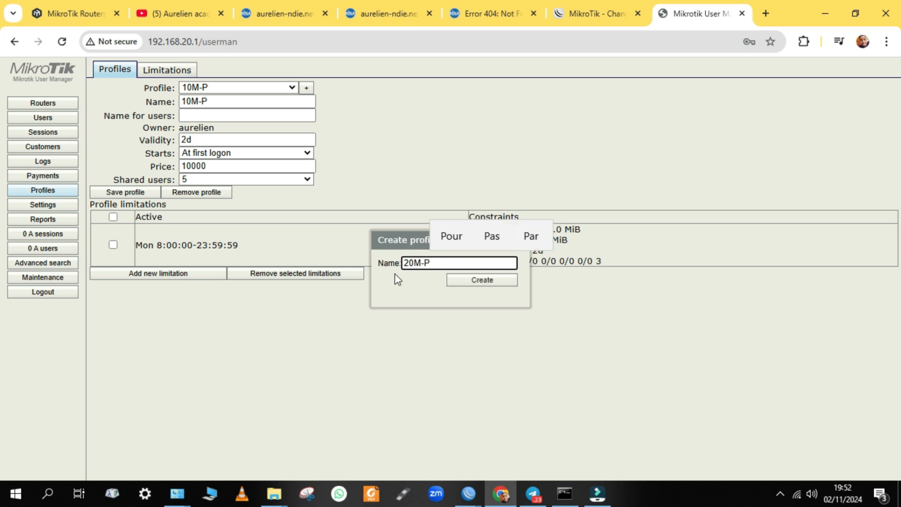
click(482, 282)
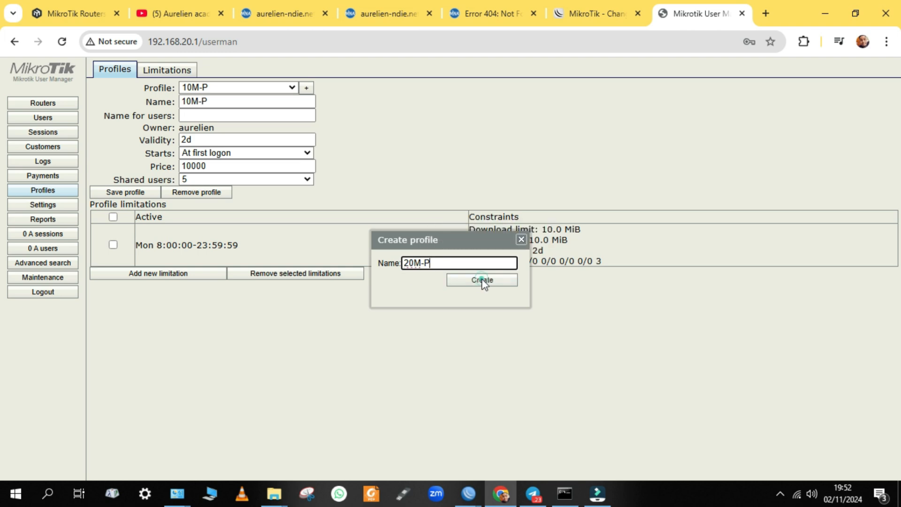
click(293, 89)
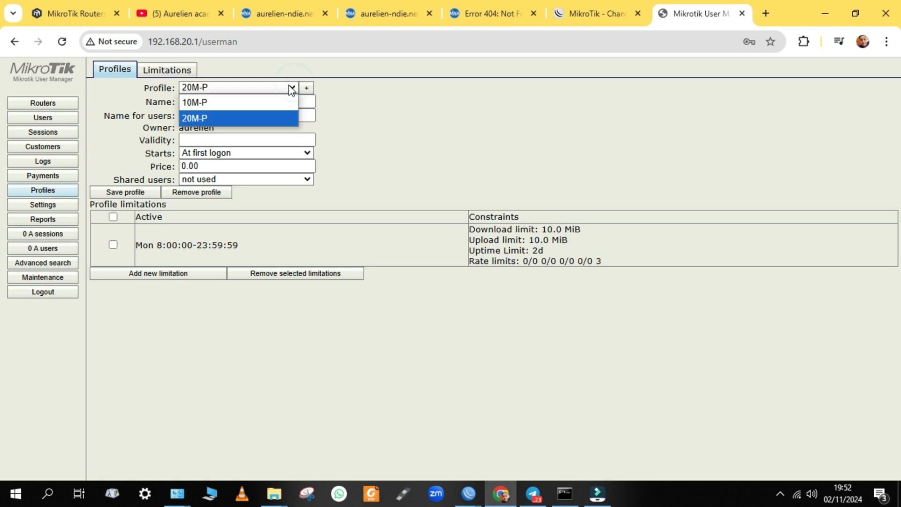
click(235, 103)
click(260, 89)
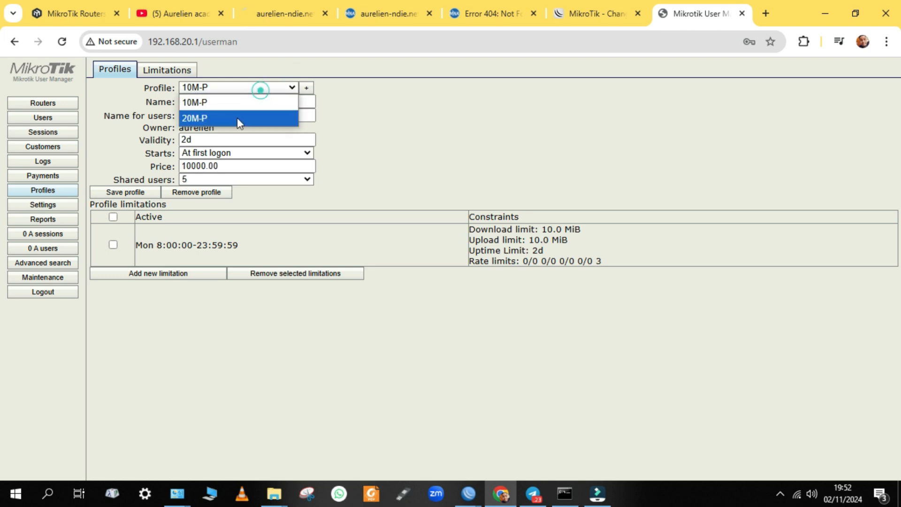
click(237, 119)
click(292, 90)
click(288, 89)
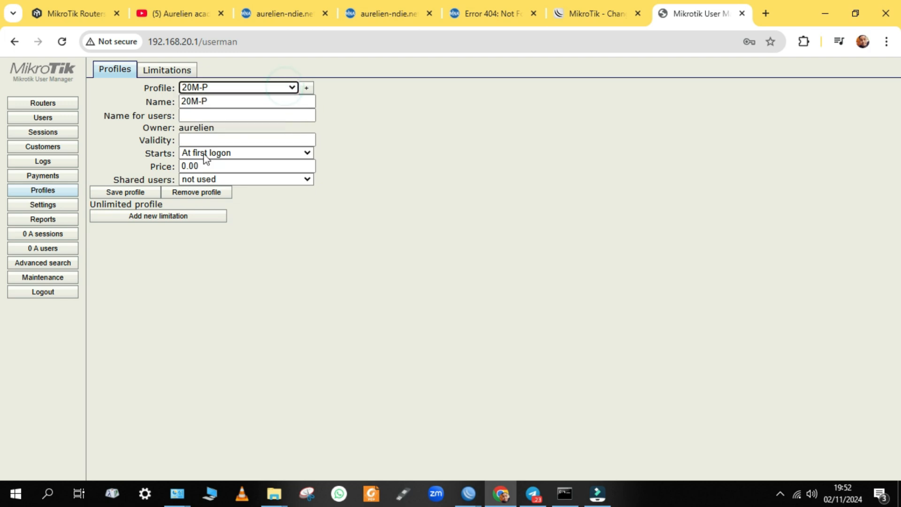
Set 20M-P to start Now, with price 200 and unlimited shared users
click(214, 139)
click(337, 167)
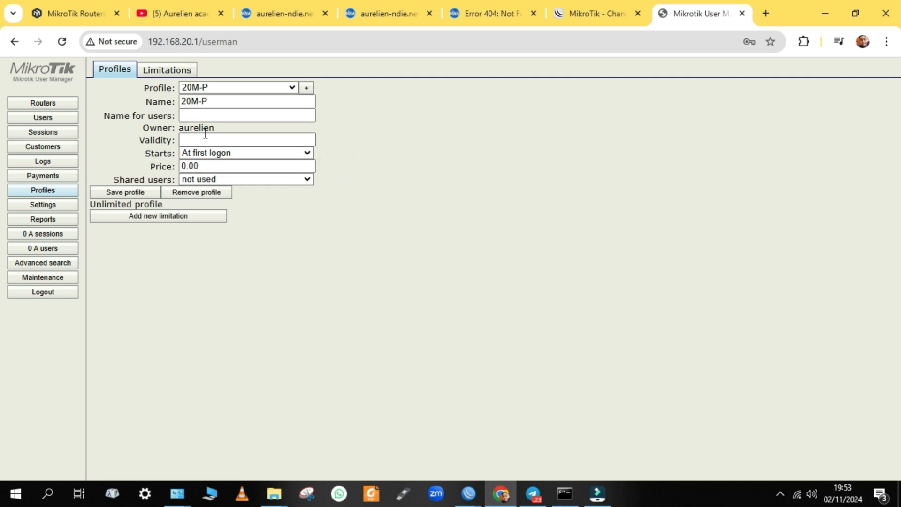
click(251, 153)
click(206, 183)
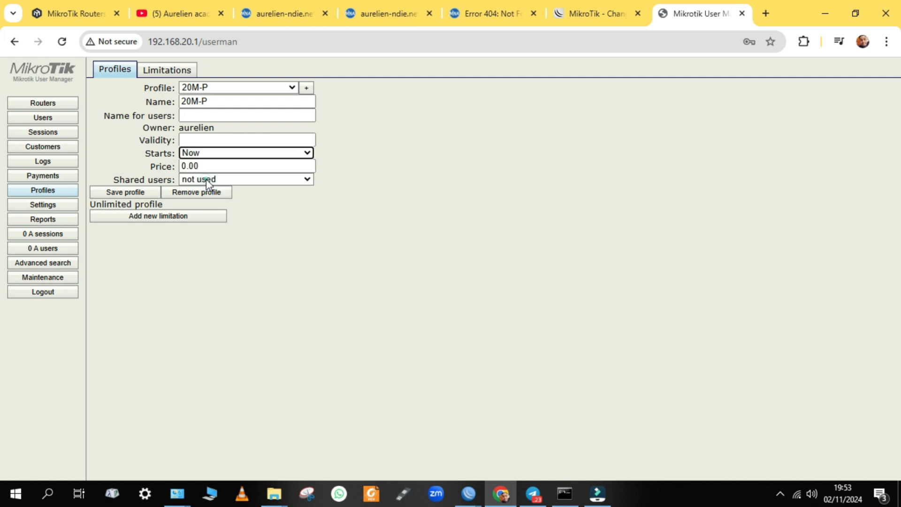
click(218, 166)
key(BackSpace)
key(BackSpace)
key(BackSpace)
key(BackSpace)
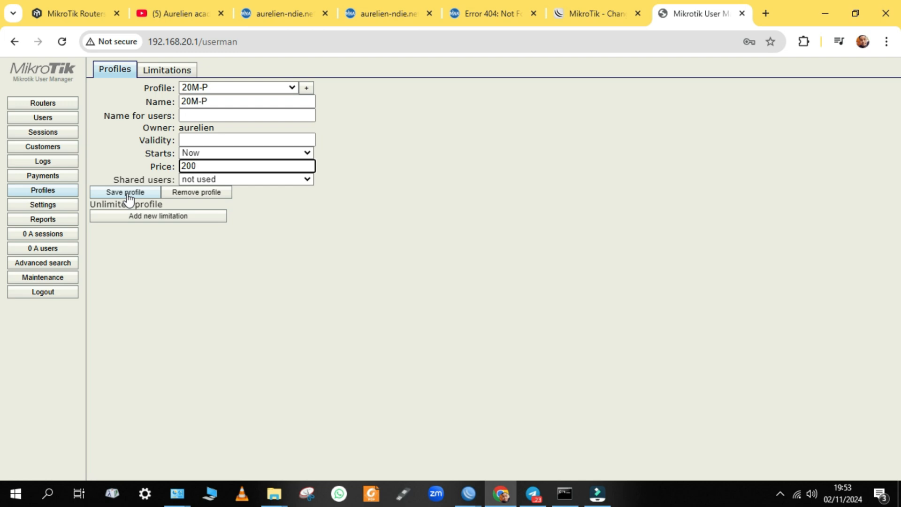
click(258, 179)
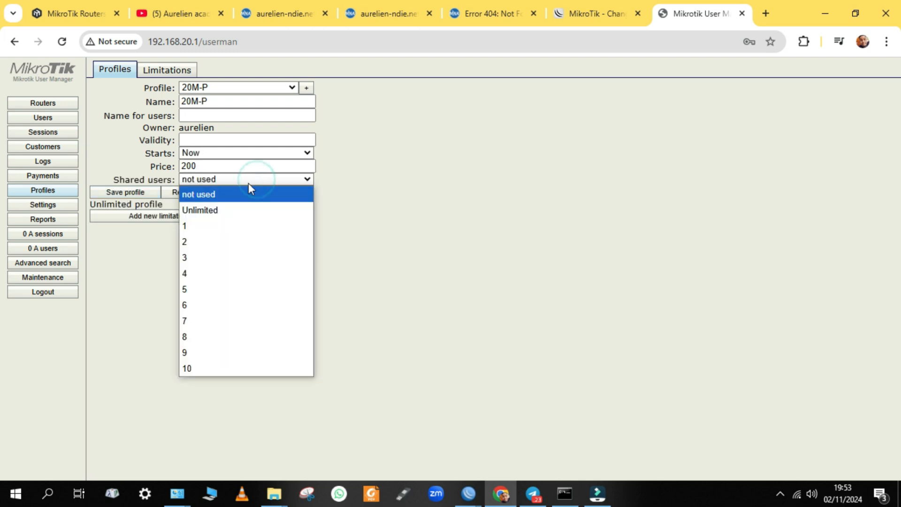
click(226, 209)
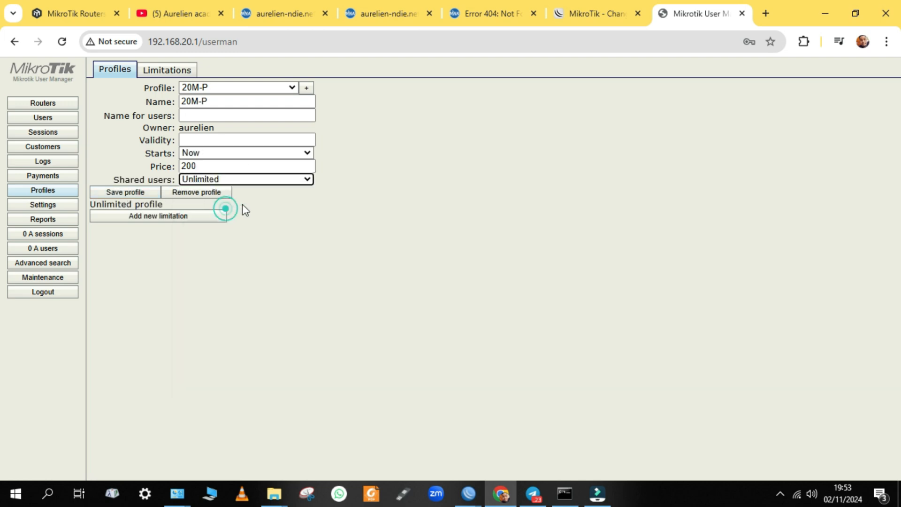
click(148, 219)
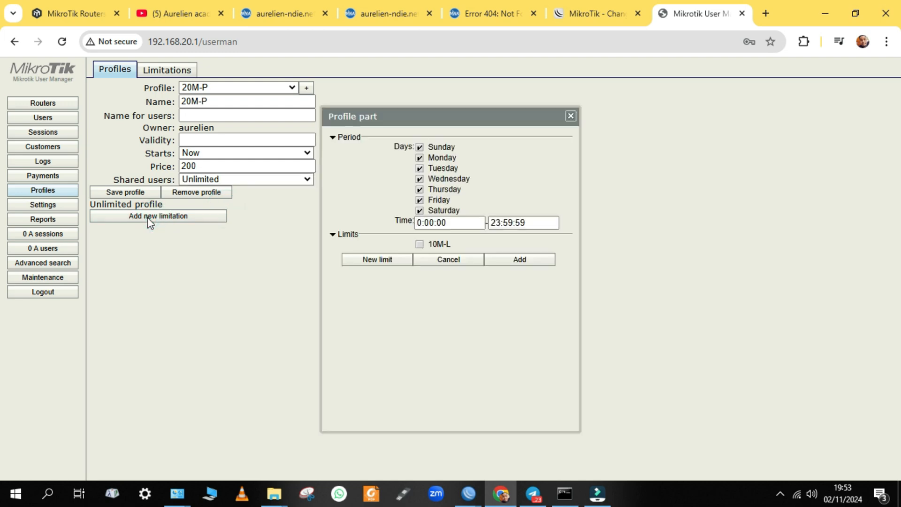
Untick Sunday through Friday so the 20M-P period applies only on Saturday
click(419, 147)
click(420, 158)
click(420, 168)
click(419, 179)
click(419, 189)
click(419, 200)
Set the period's time range to 10:00:00–22:59:59
click(420, 224)
text(1)
click(504, 226)
key(BackSpace)
text(2)
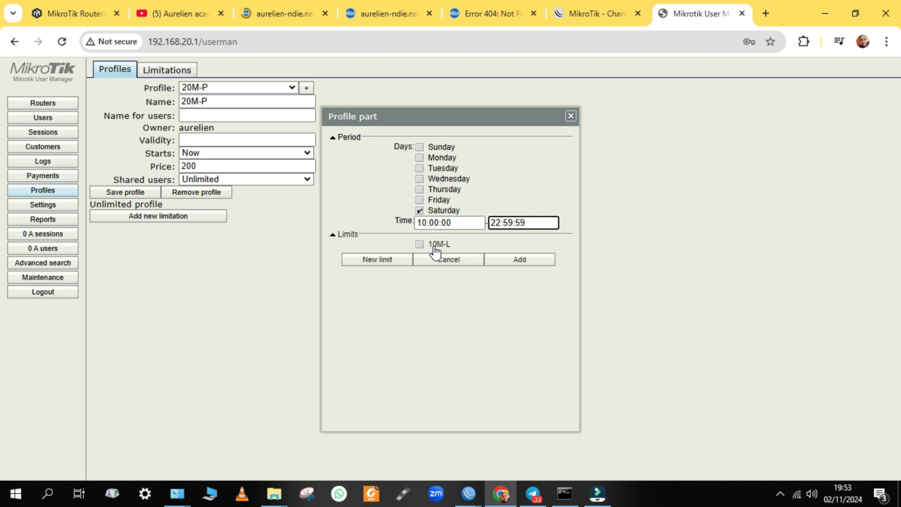
Attach and then detach the 10M-L limit, and start a new limit instead
click(434, 247)
click(424, 246)
click(381, 261)
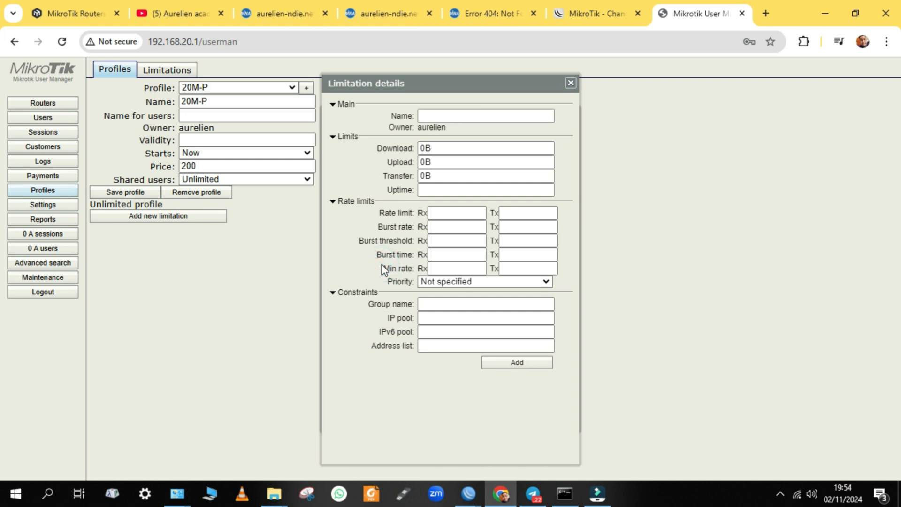
Name the new limit 20M-L and set its download and upload limits to 20M
click(437, 137)
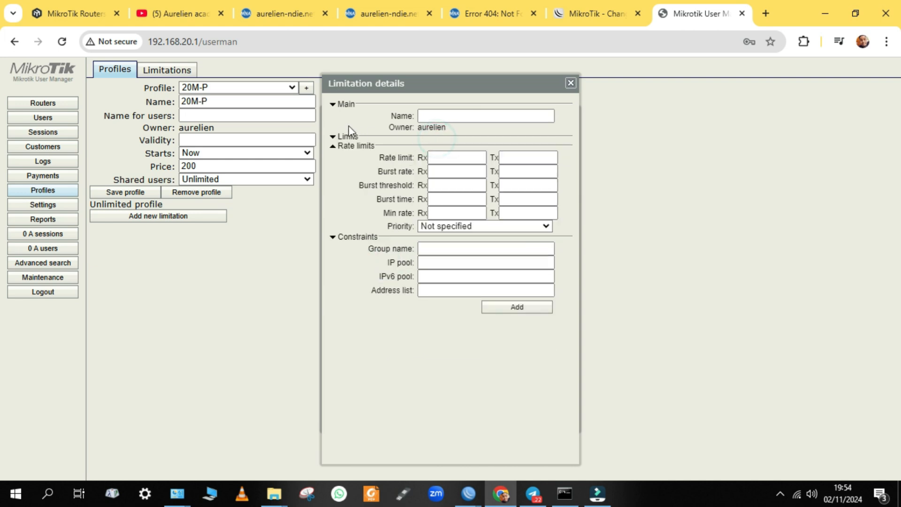
click(337, 139)
click(451, 118)
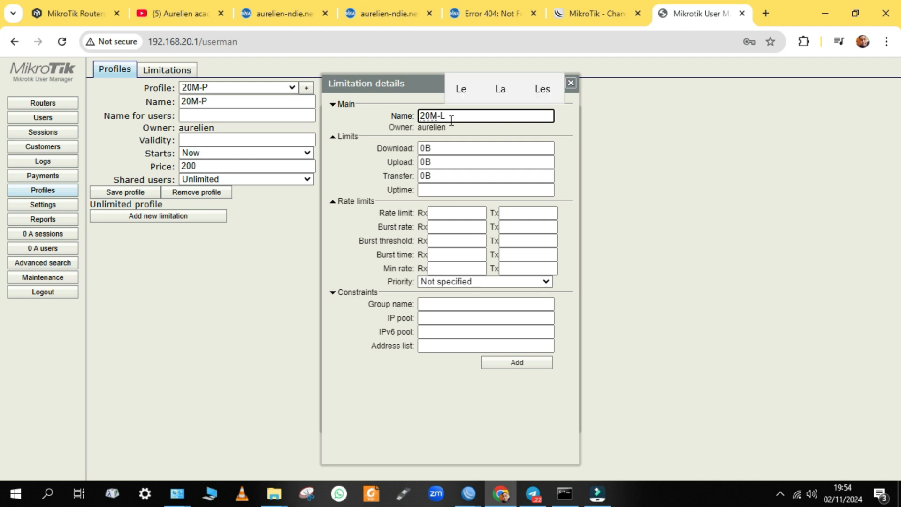
click(444, 151)
key(BackSpace)
key(BackSpace)
text(2)
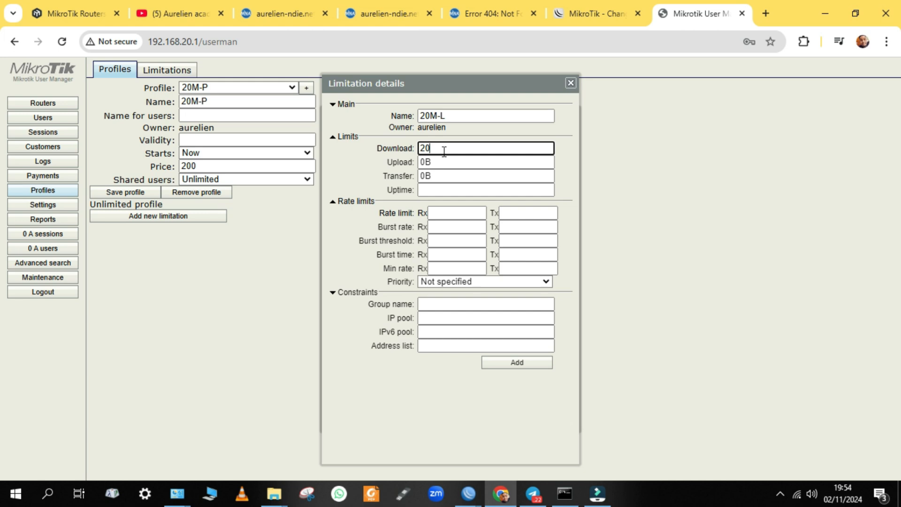
text(0M)
click(439, 163)
double_click(439, 164)
key(BackSpace)
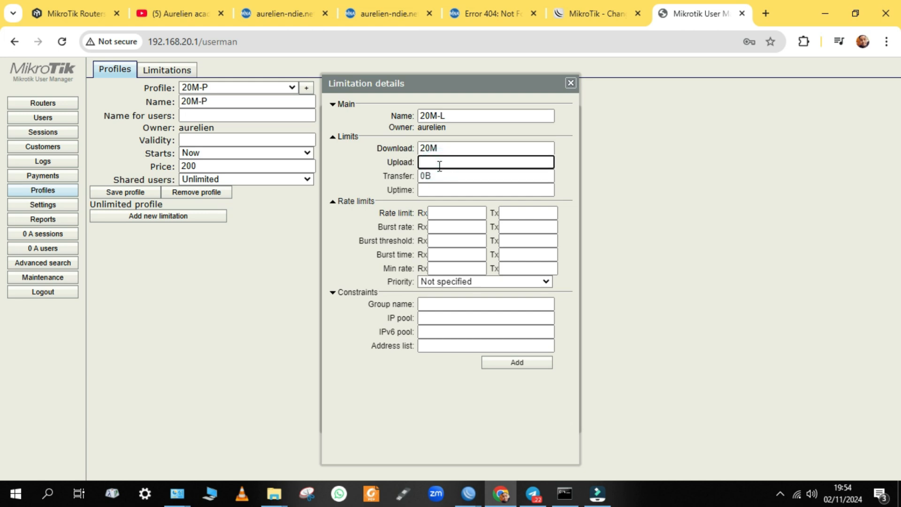
text(20%)
key(BackSpace)
Give 20M-L rate limits of 1000/1000 and 1 - Highest priority, add it to 20M-P, and save
click(453, 213)
text(1000)
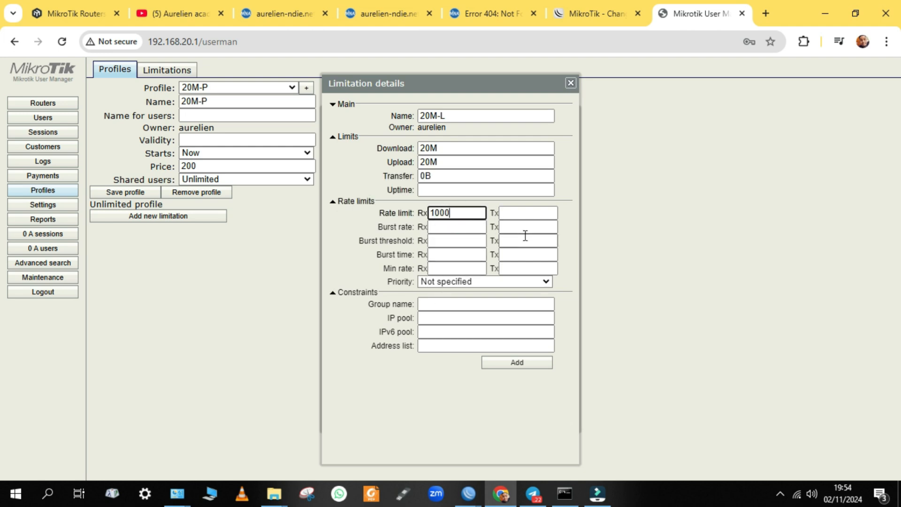
click(535, 214)
text(100)
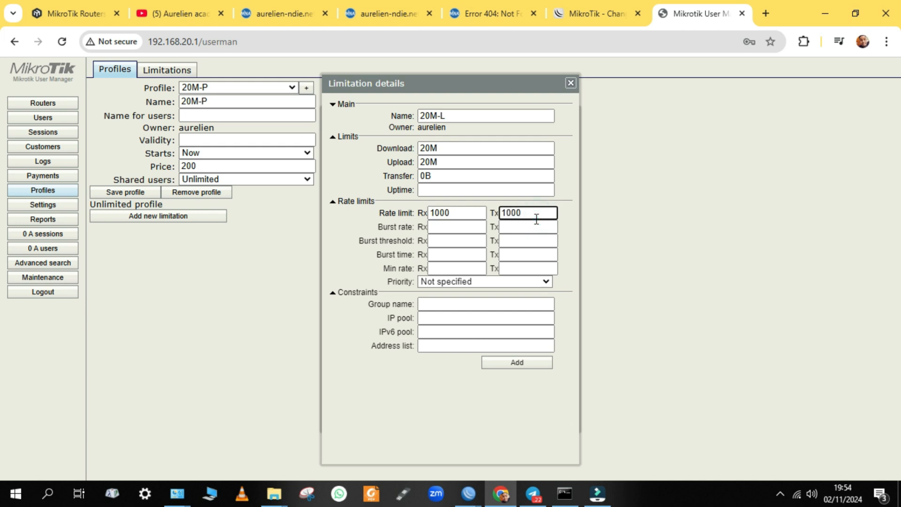
text(0)
click(503, 281)
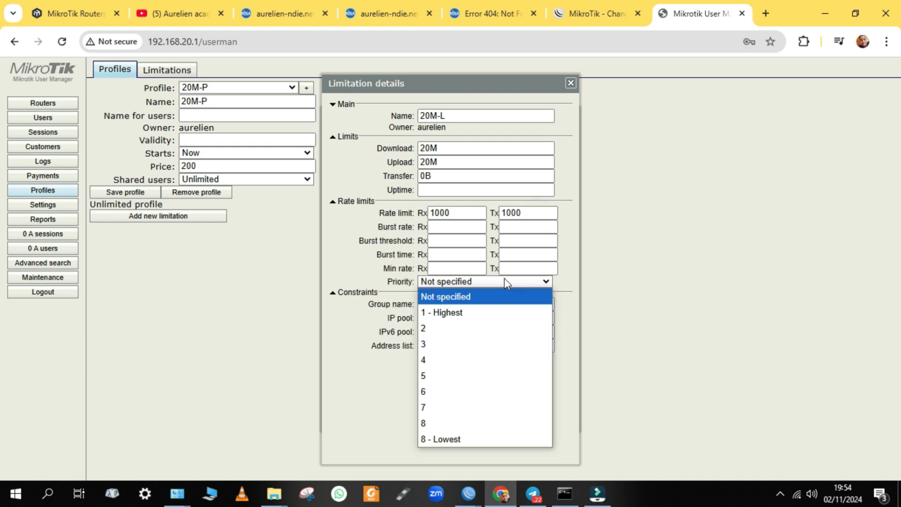
click(447, 313)
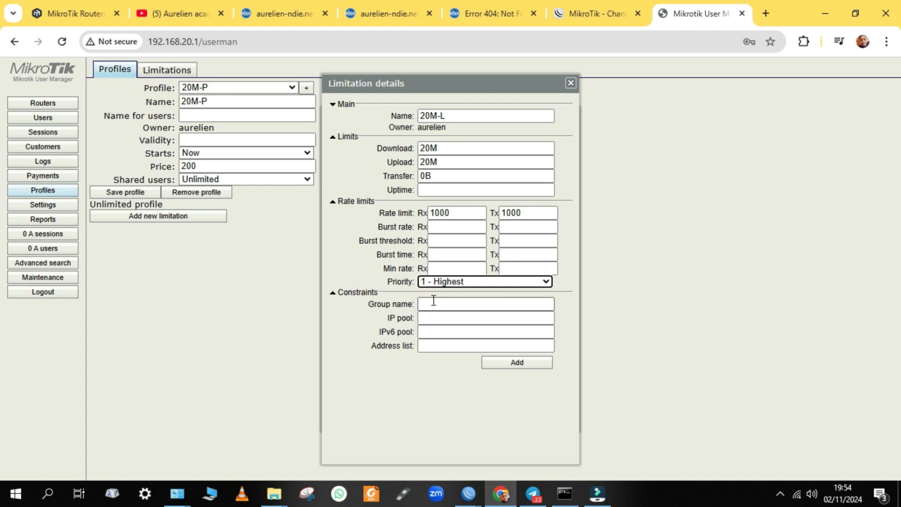
click(506, 365)
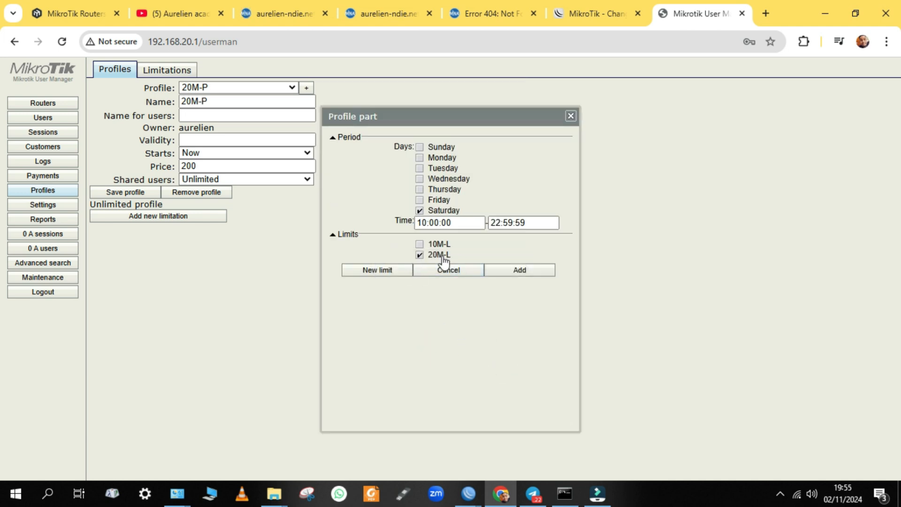
click(517, 271)
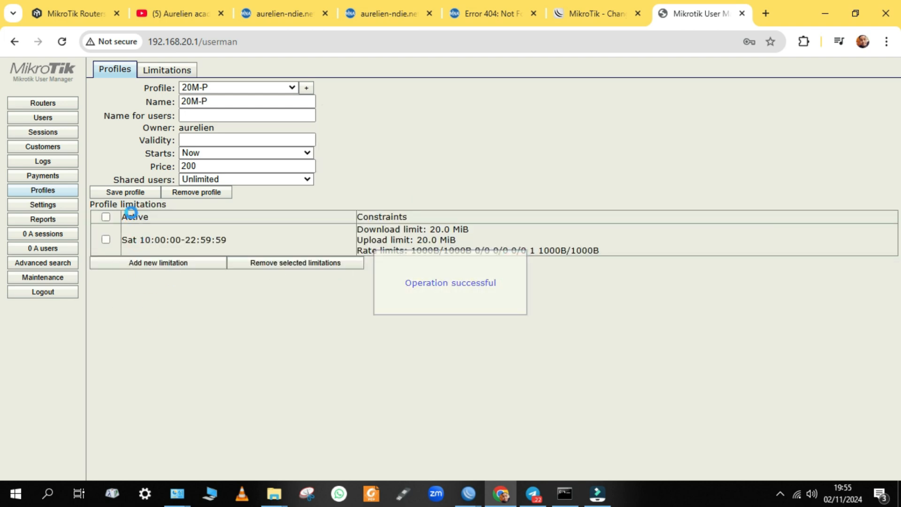
click(121, 194)
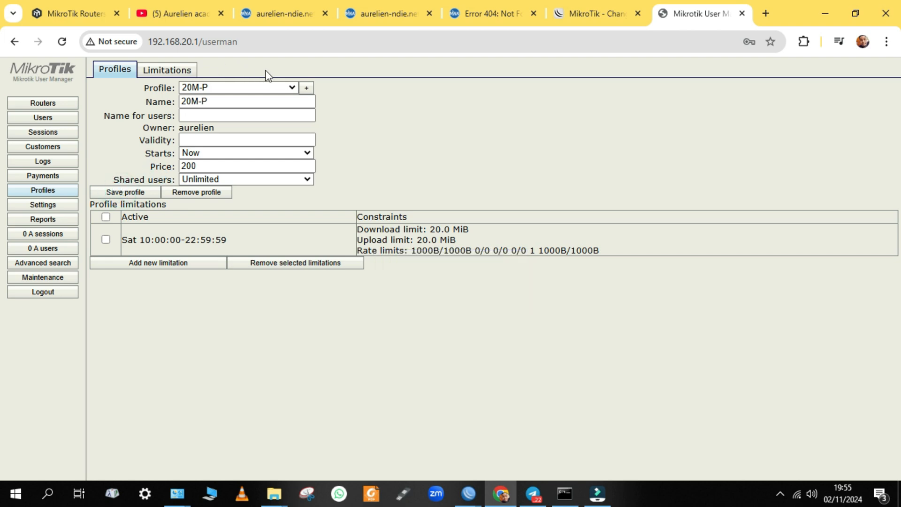
Switch to the 10M-P profile and save it
click(279, 89)
click(235, 104)
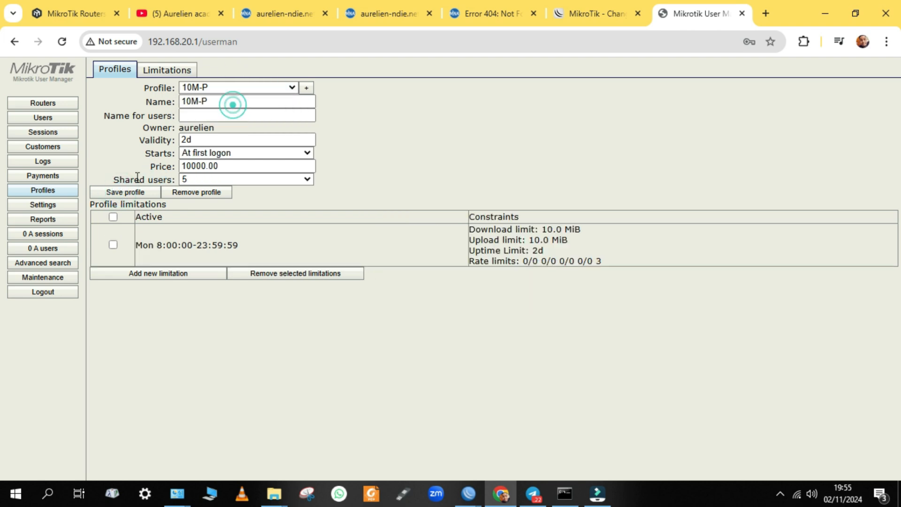
click(133, 195)
Edit the 20M-L limitation's uptime, save it, and return to the Profiles page
click(165, 70)
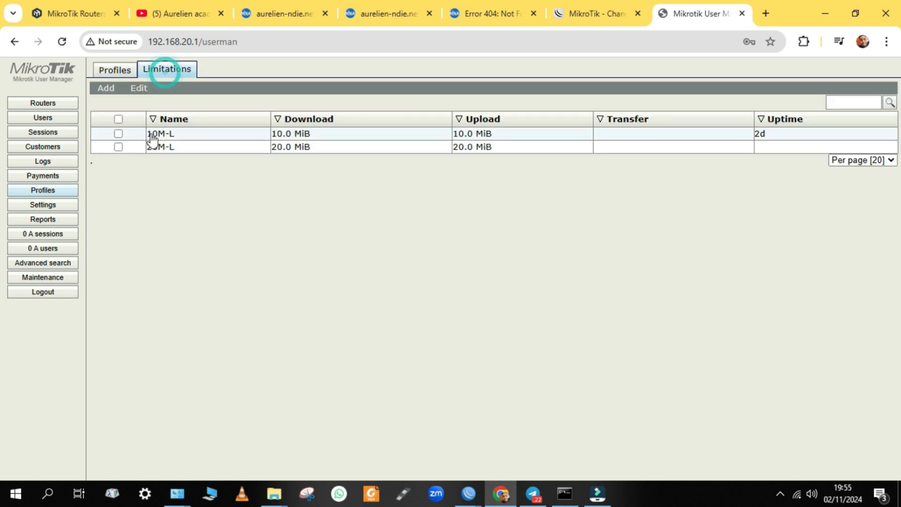
click(174, 150)
click(443, 195)
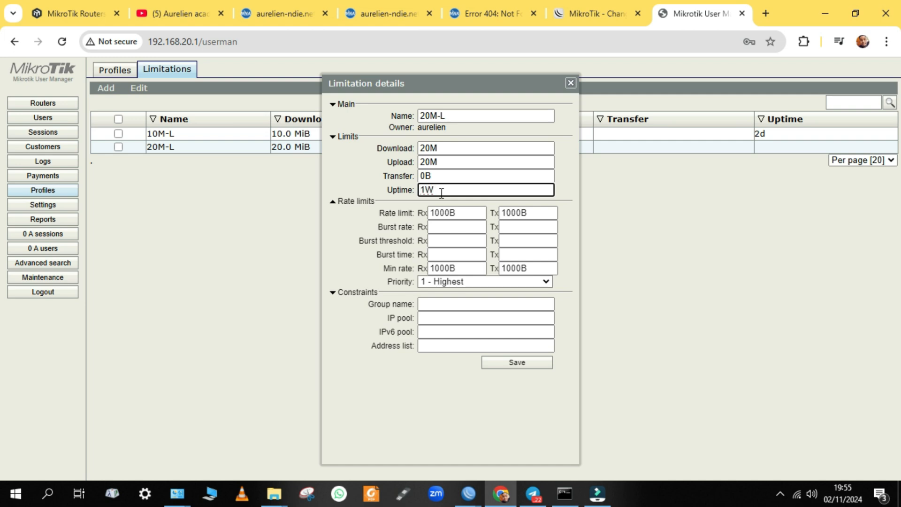
click(517, 365)
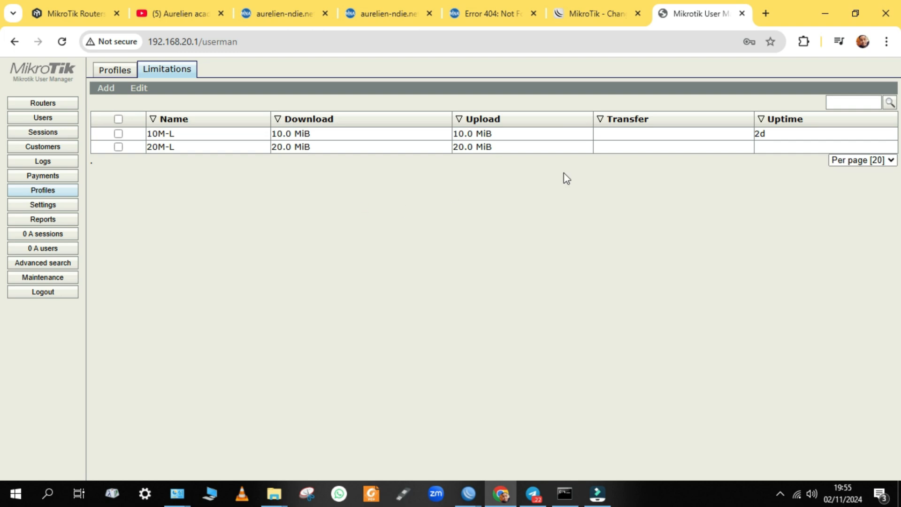
click(114, 73)
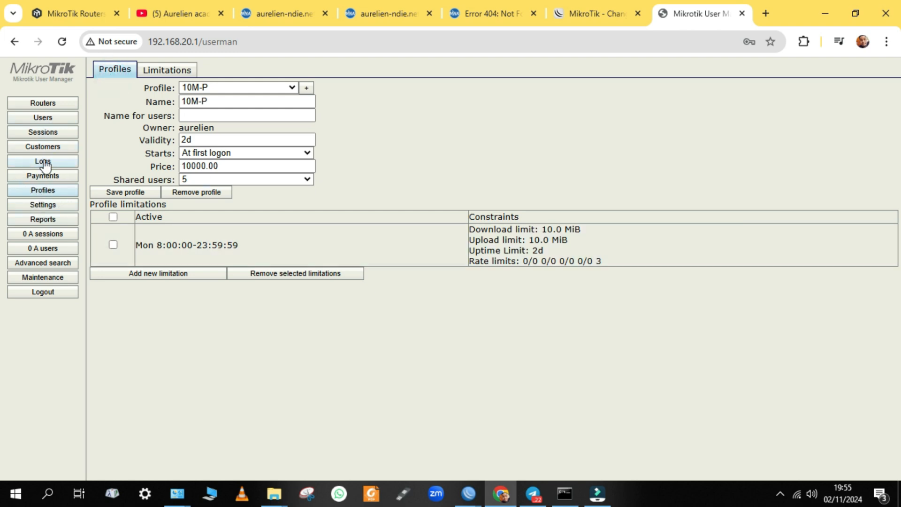
Begin a new user 'user1' on profile 10M-P, then close the form without adding it
click(53, 119)
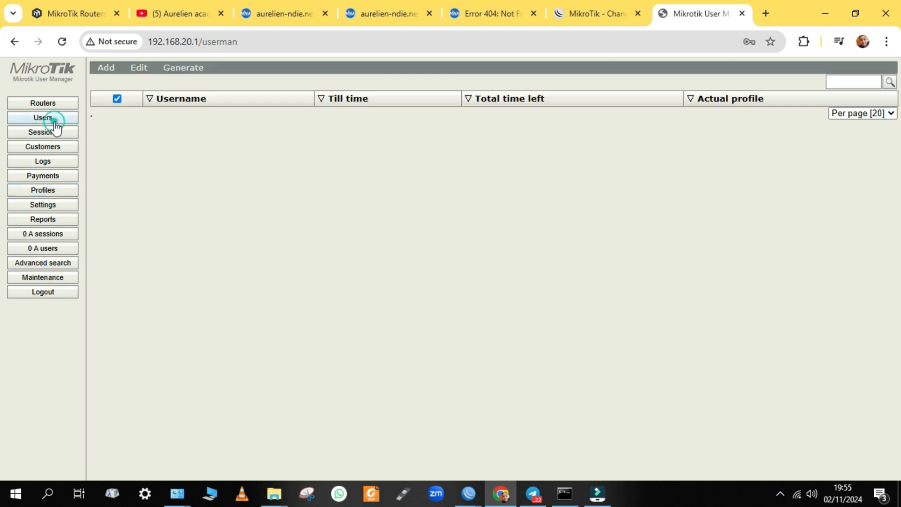
click(106, 69)
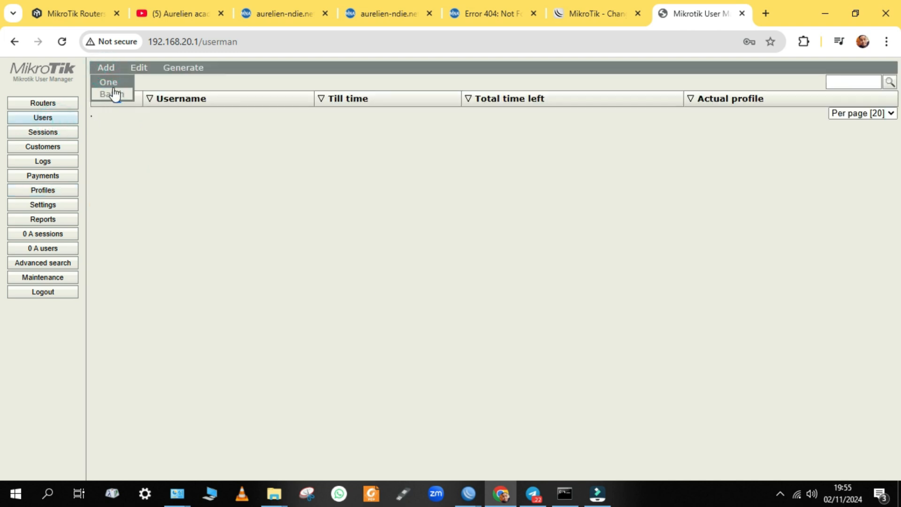
click(113, 90)
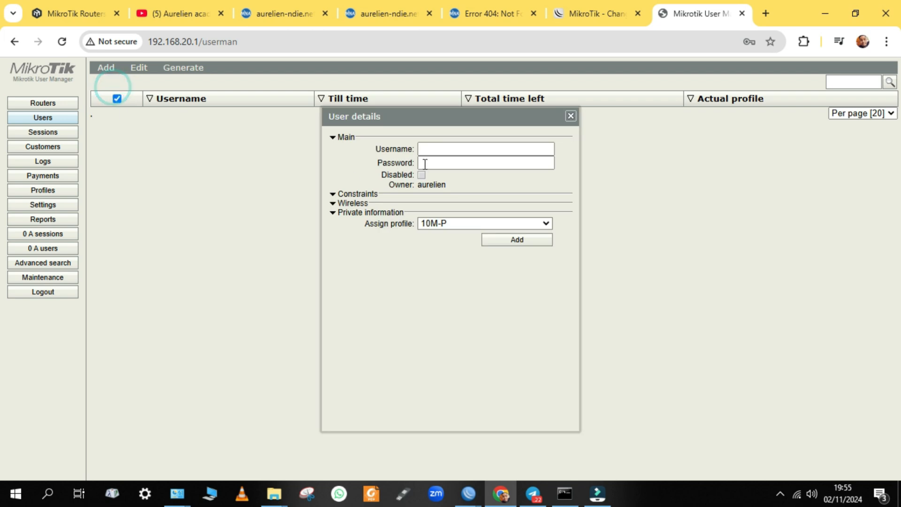
click(448, 151)
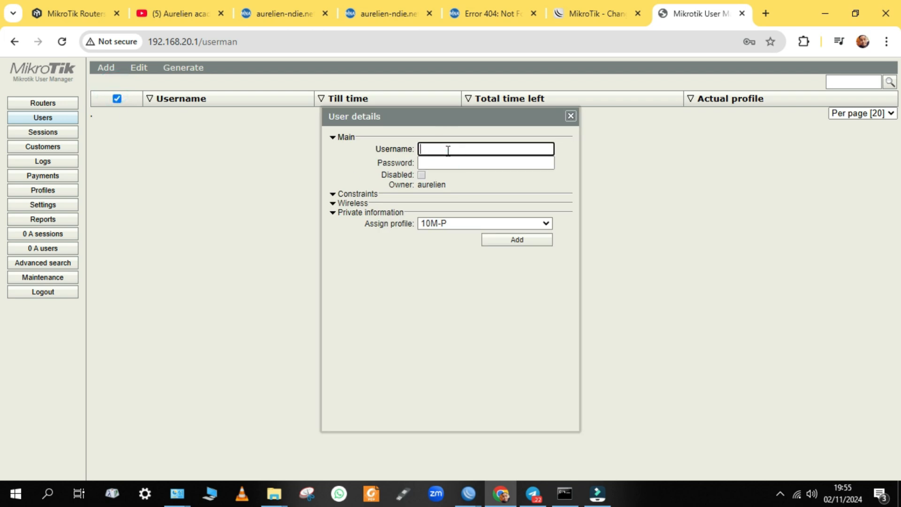
text(user1)
click(436, 162)
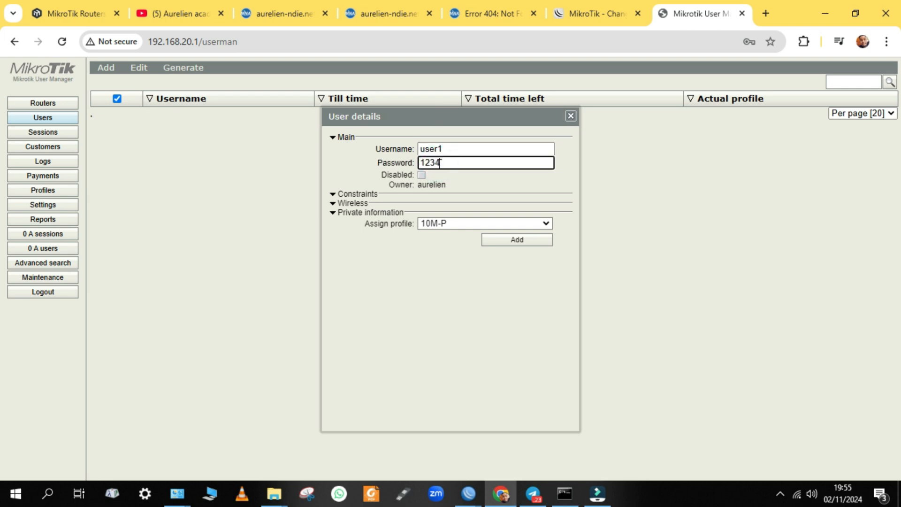
click(429, 225)
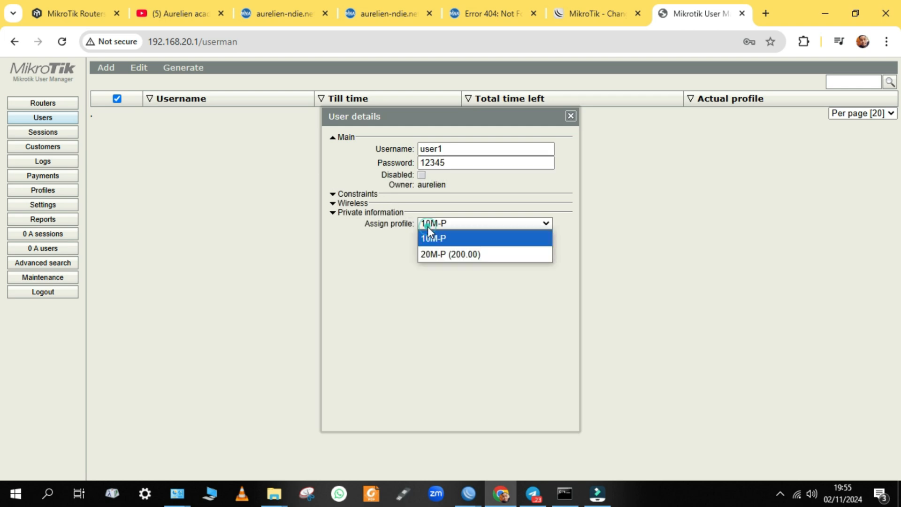
click(459, 240)
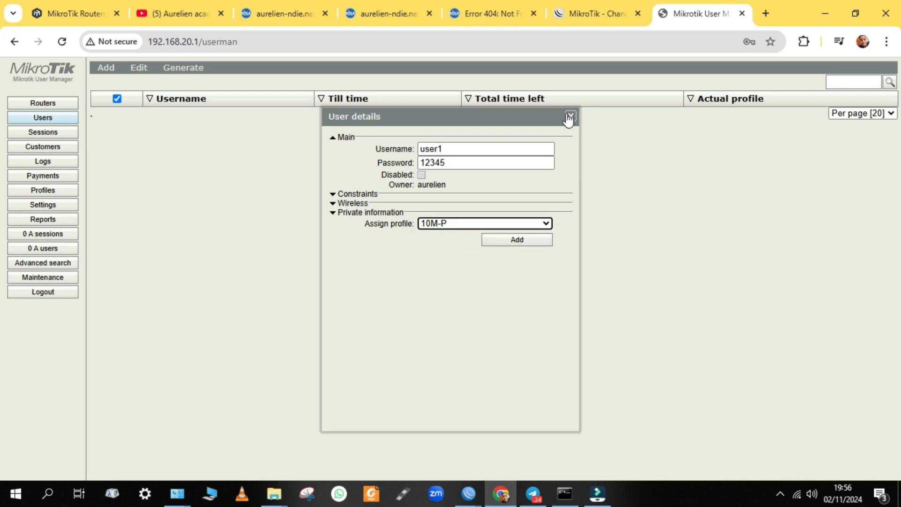
click(531, 225)
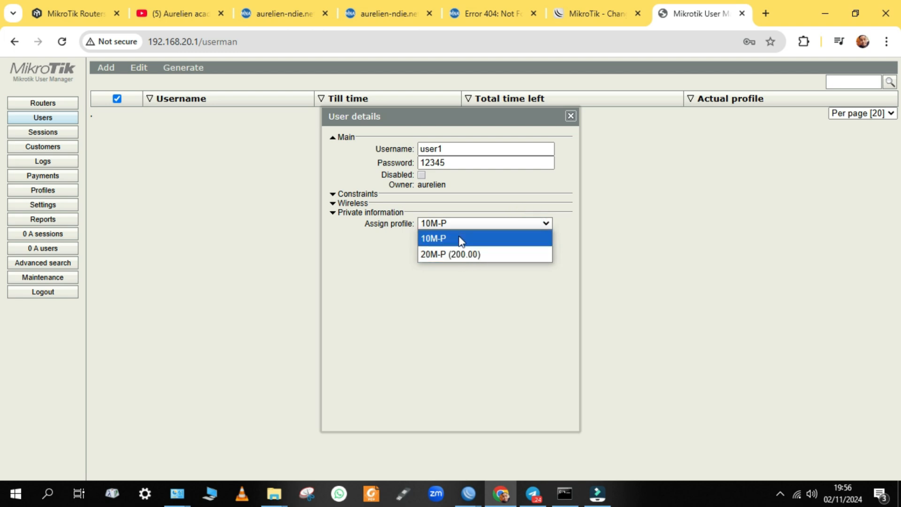
click(569, 118)
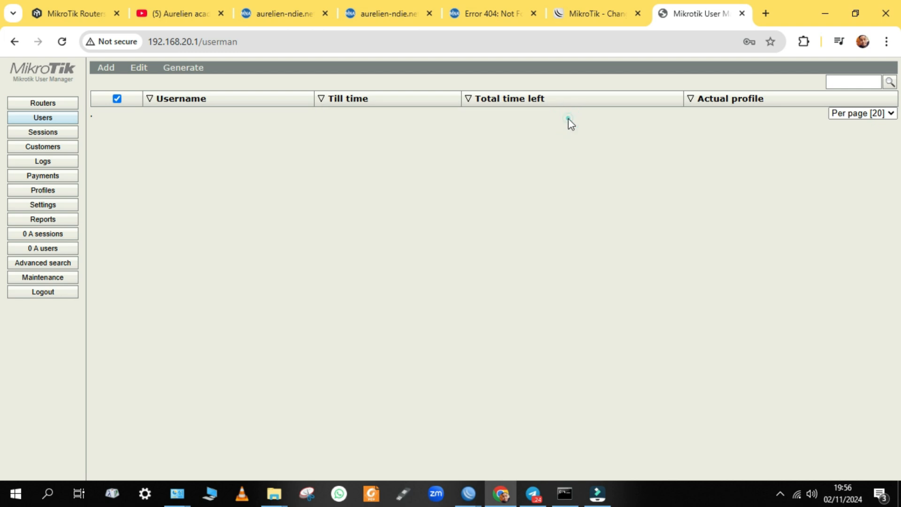
Set the 10M-P profile price to 10000, save it, and go back to Users
click(42, 191)
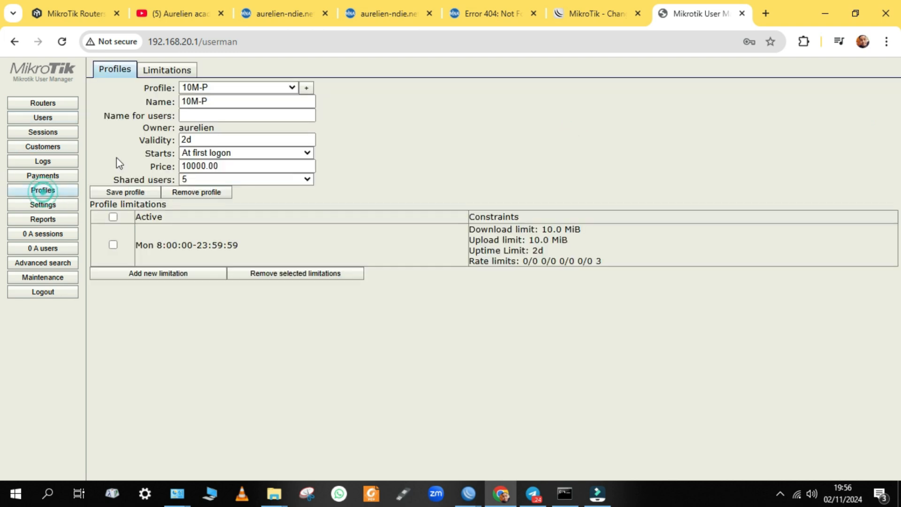
click(222, 165)
key(BackSpace)
key(BackSpace)
key(BackSpace)
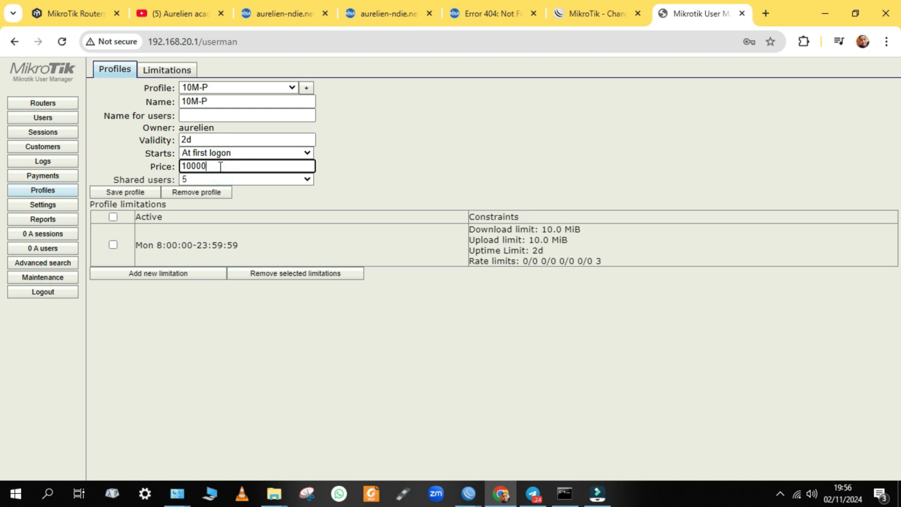
click(116, 192)
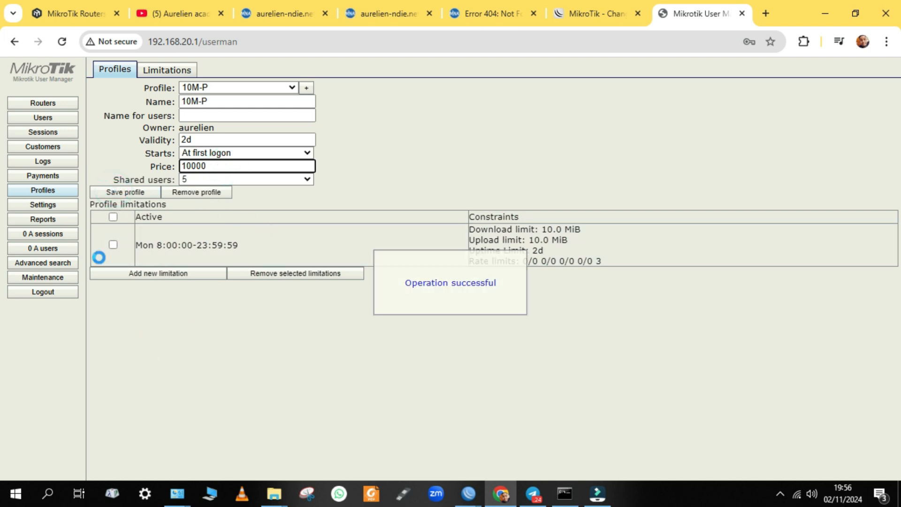
click(25, 121)
click(106, 65)
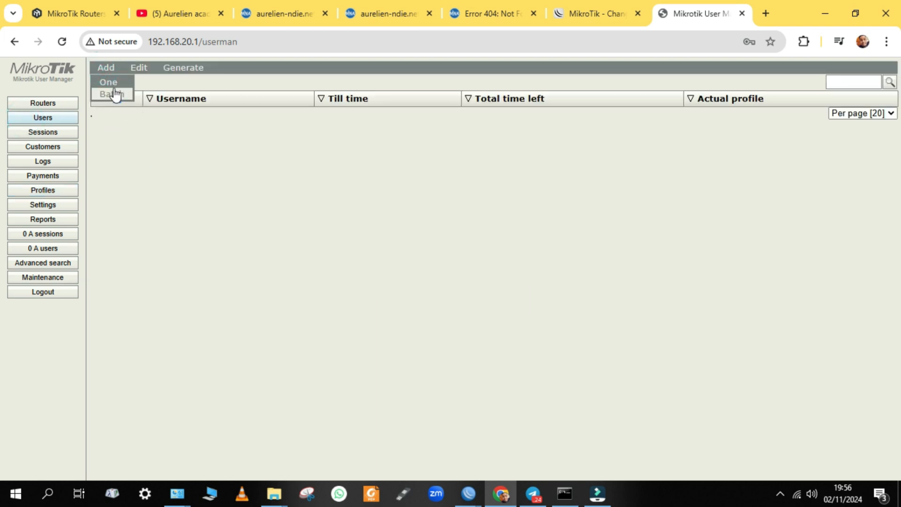
Start a single new user on profile 10M-P and enter its username and password
click(119, 84)
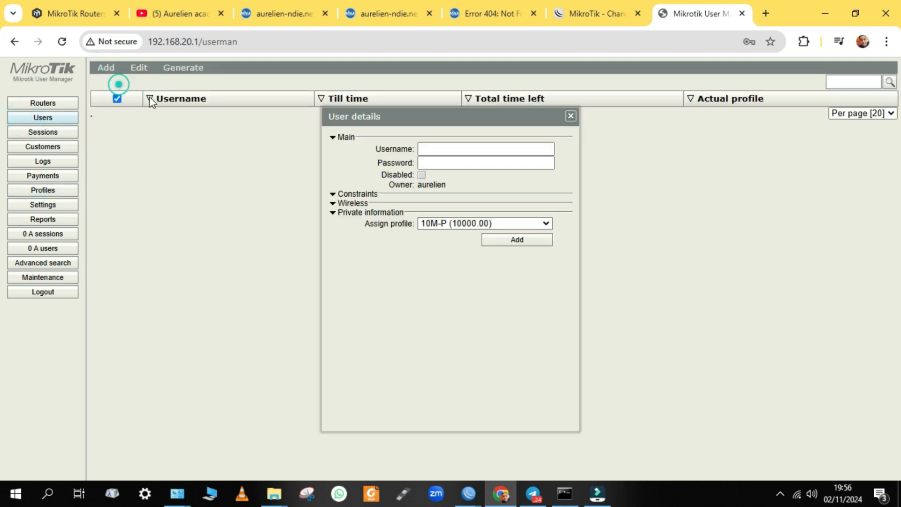
click(439, 223)
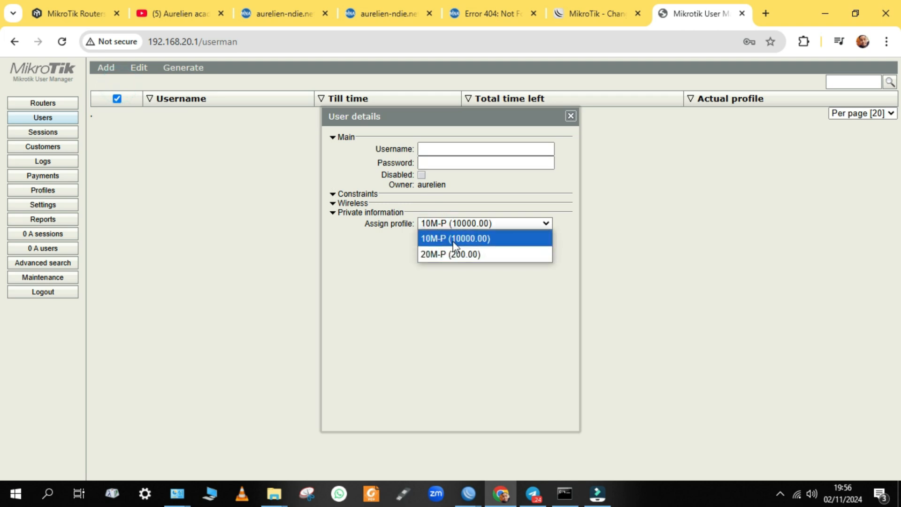
click(453, 239)
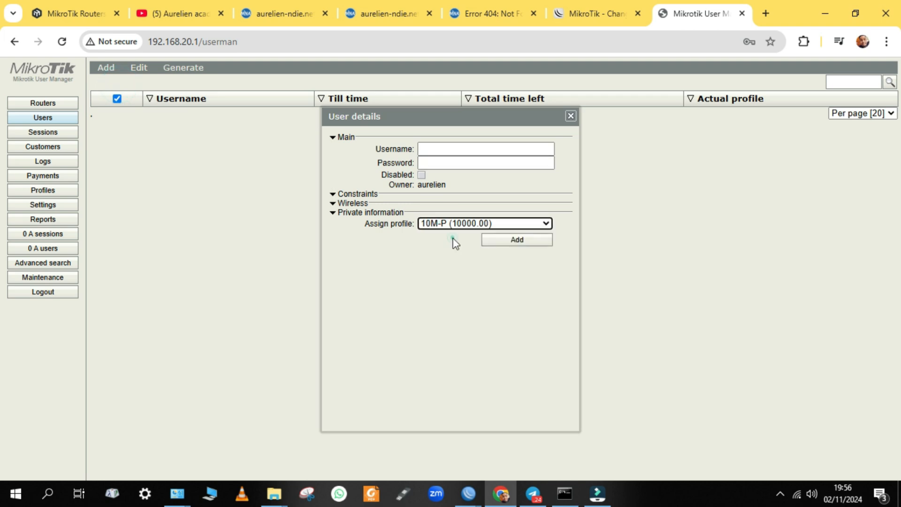
click(441, 148)
click(442, 148)
text(user)
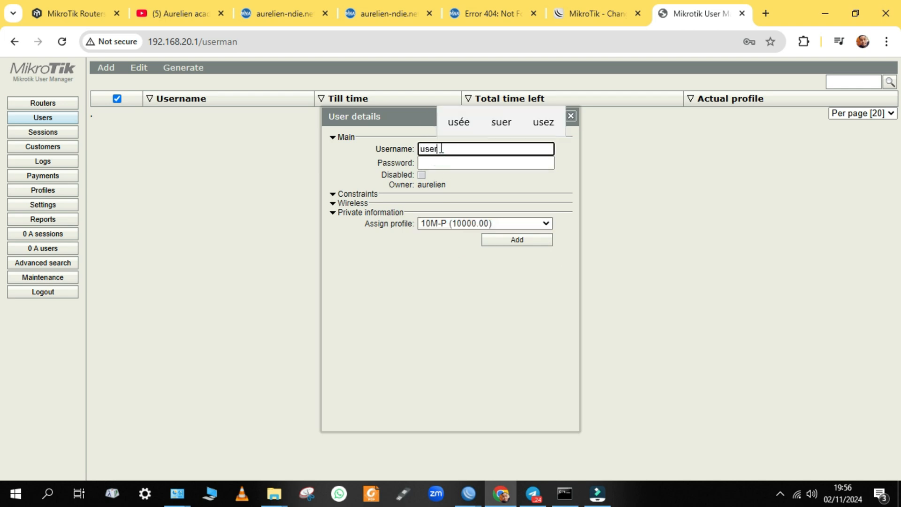
key(BackSpace)
key(BackSpace)
key(BackSpace)
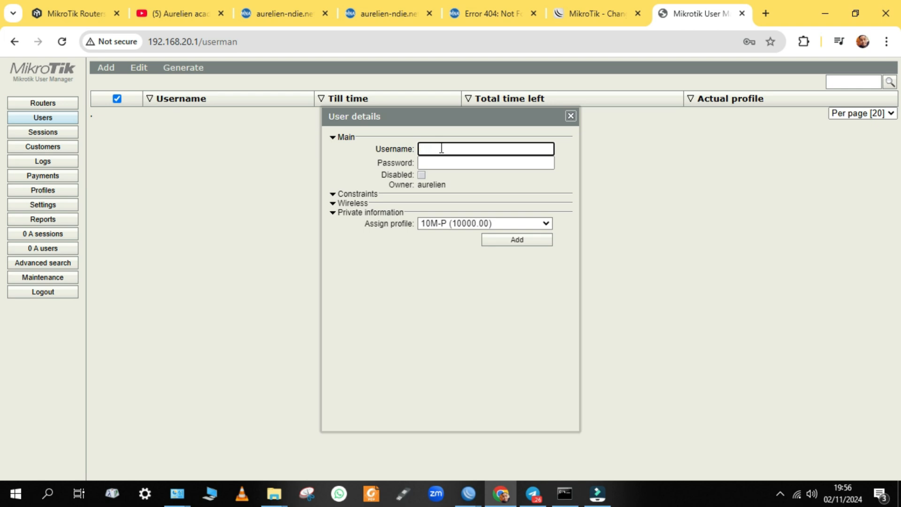
text(ndie)
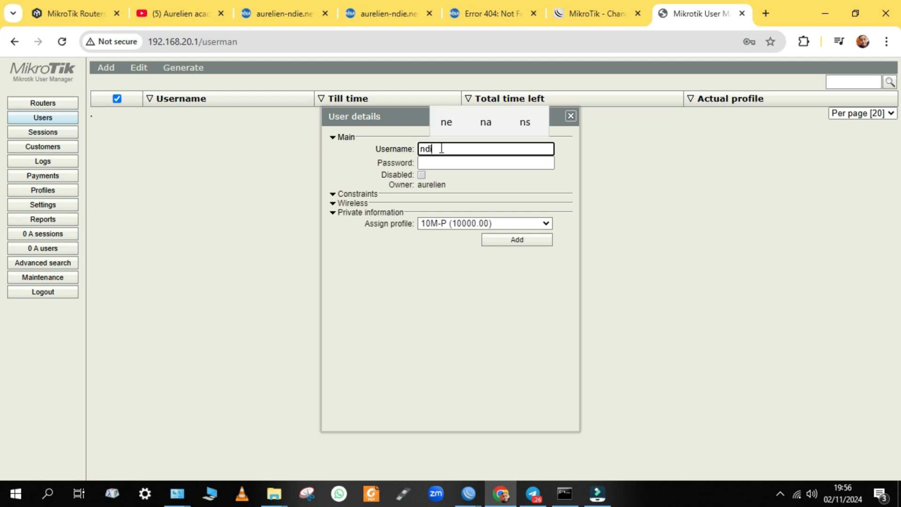
click(426, 166)
text(12345)
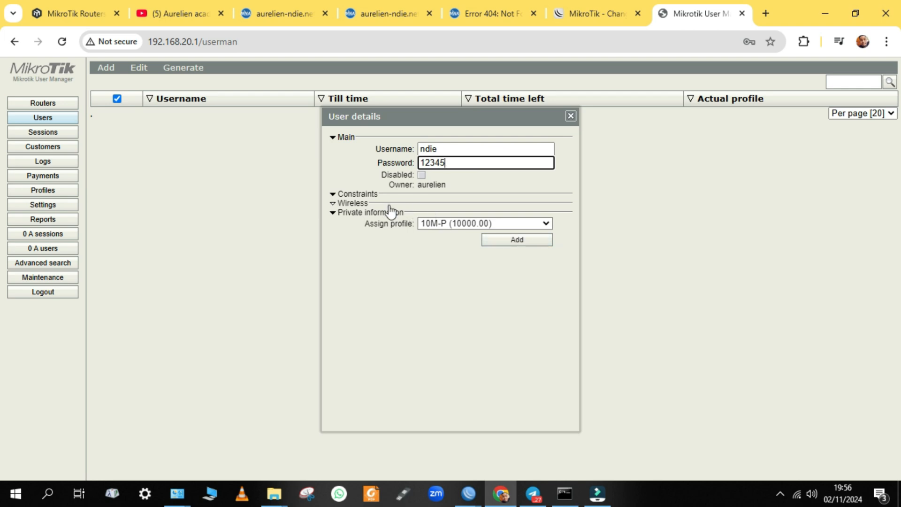
Glance at the Constraints and Wireless sections, then add the 10M-P user
click(364, 197)
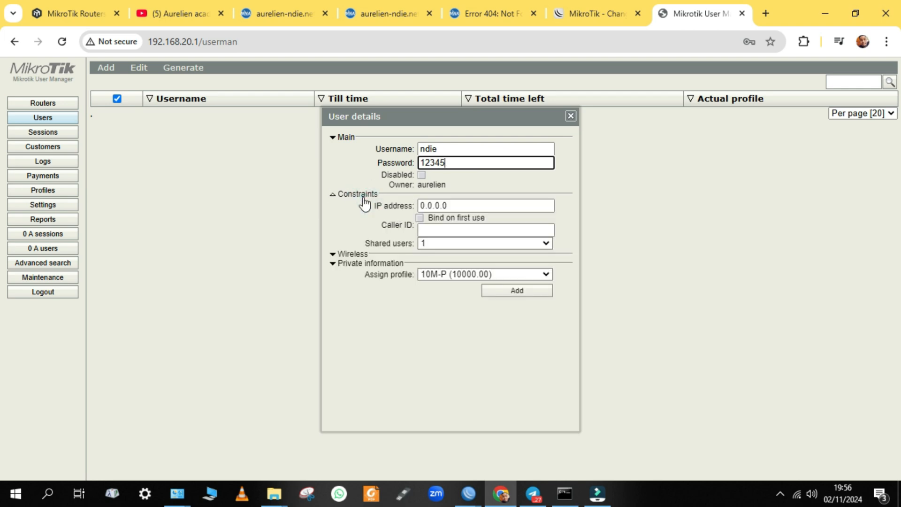
click(364, 197)
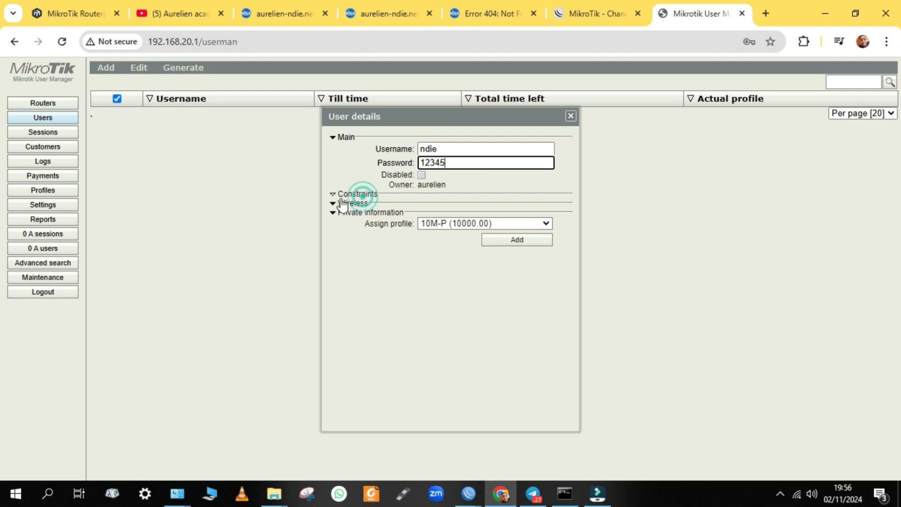
click(341, 205)
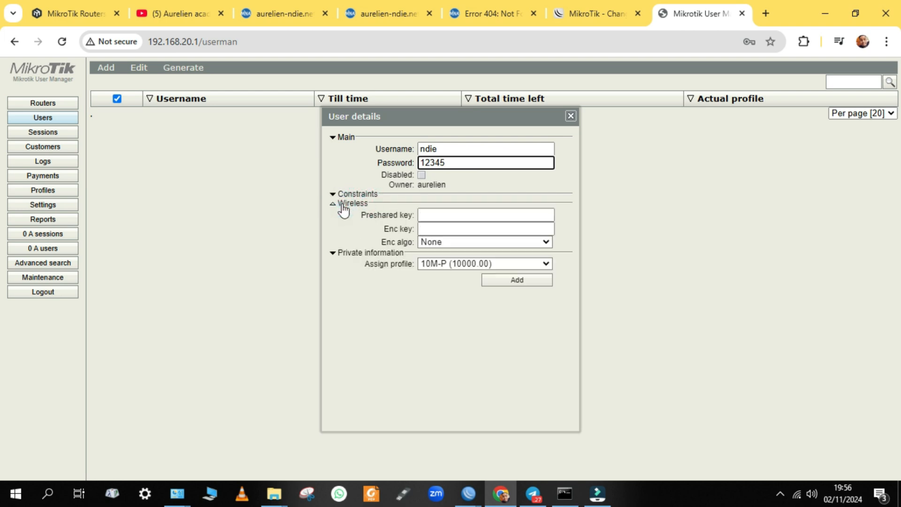
click(343, 206)
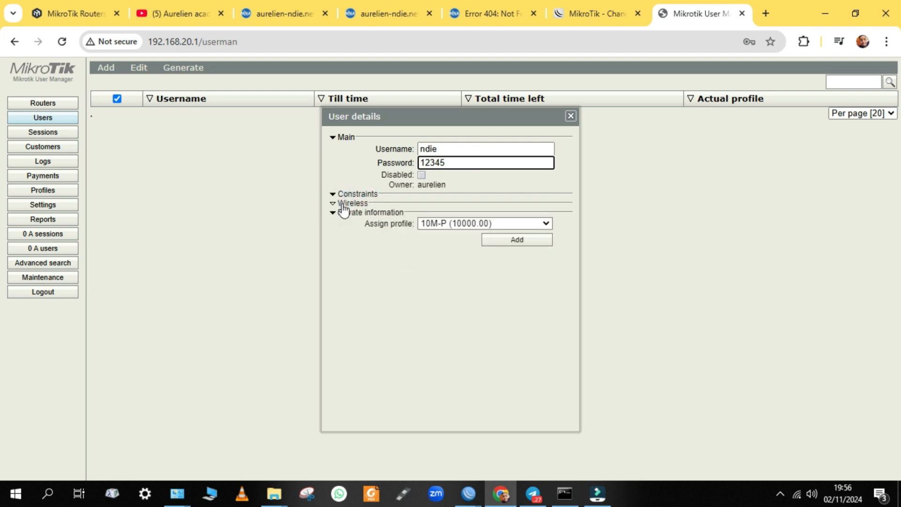
click(496, 242)
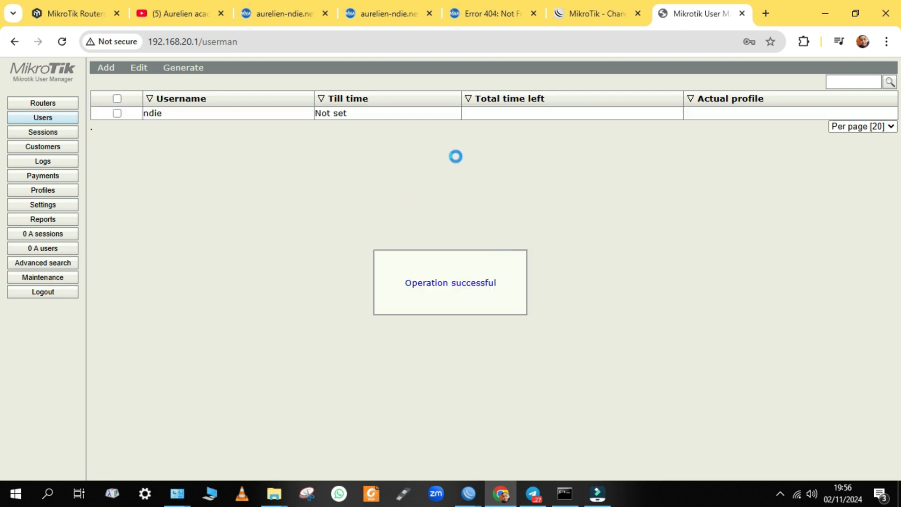
click(113, 65)
Add a second user with a username and password on the 20M-P profile
click(119, 82)
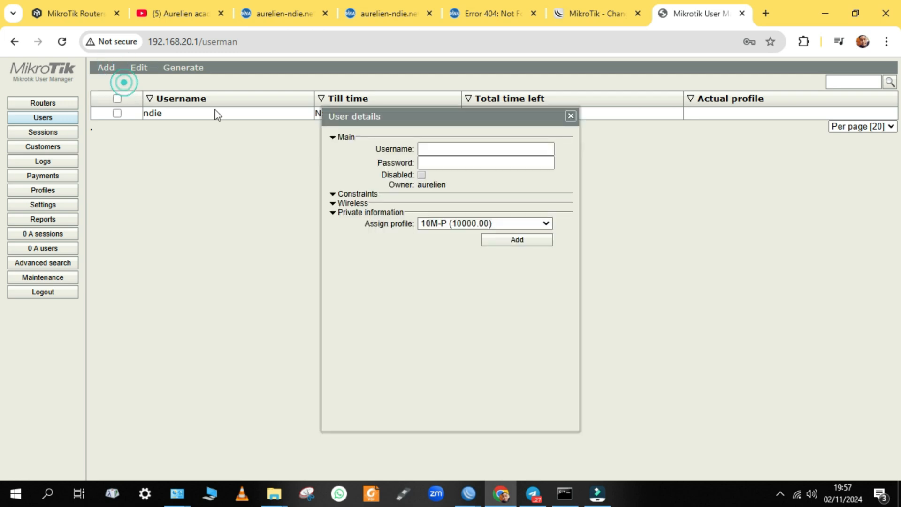
click(422, 148)
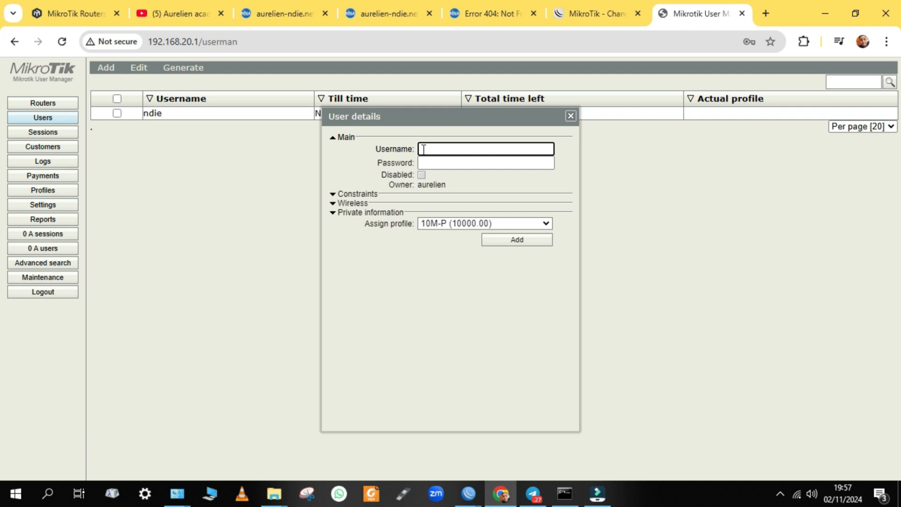
text(au)
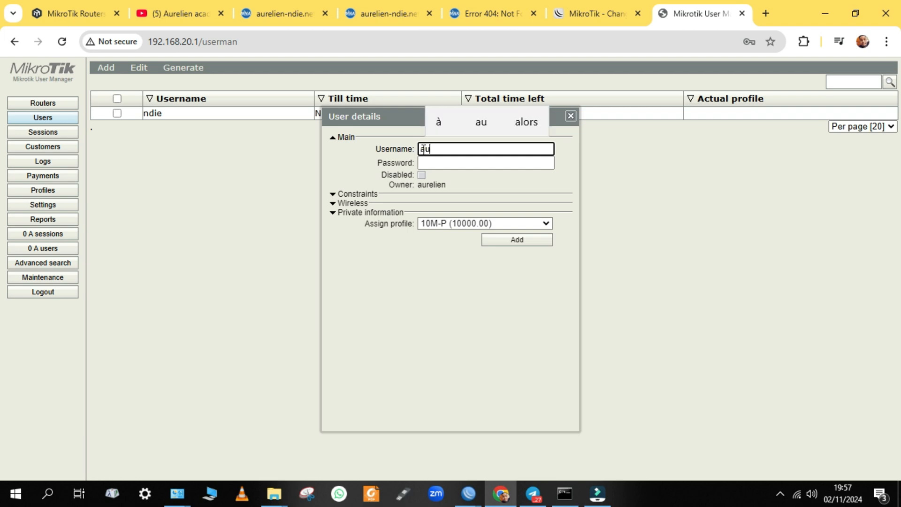
text(relien)
click(430, 159)
text(12345)
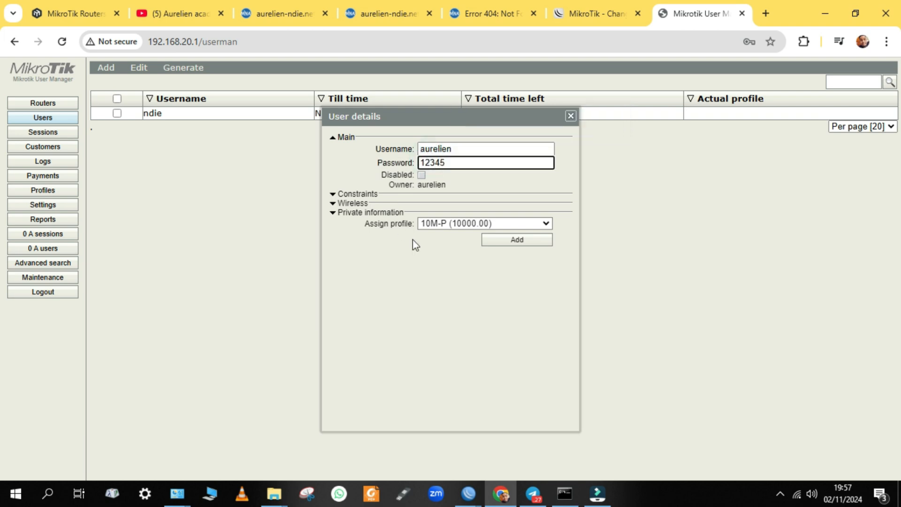
click(458, 223)
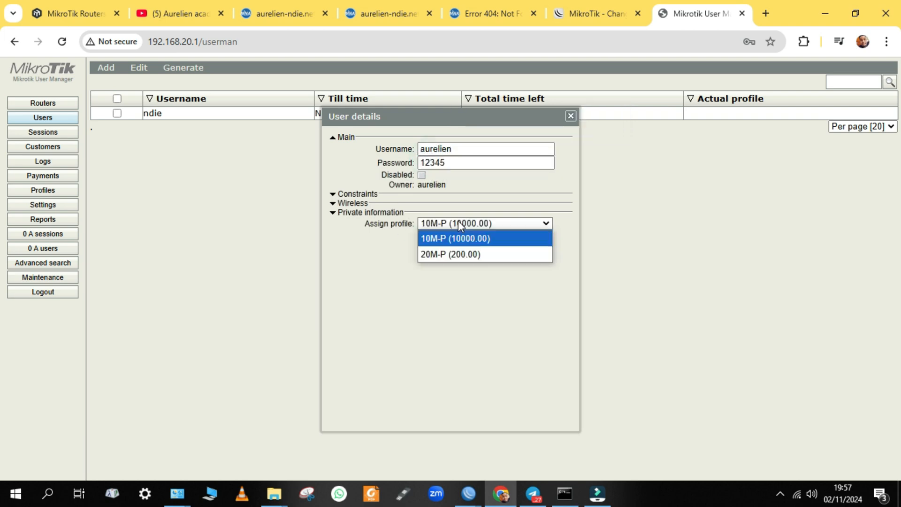
click(436, 256)
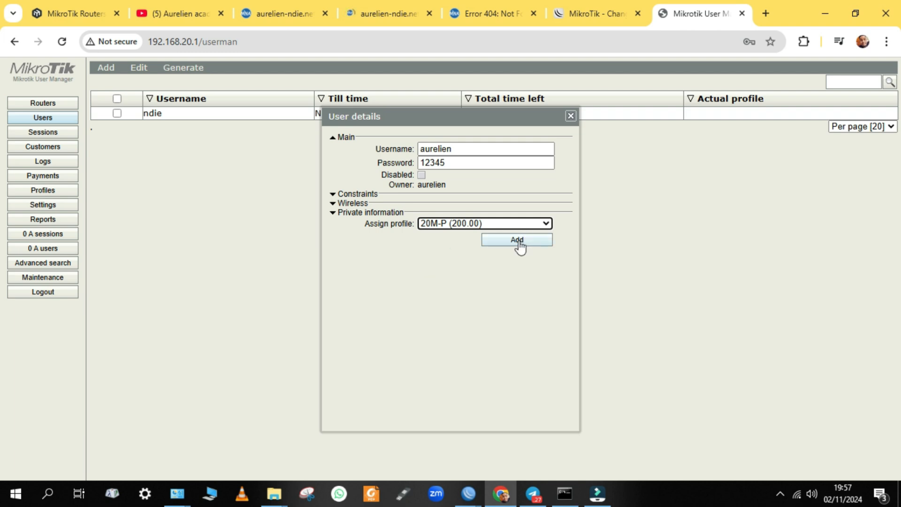
click(518, 242)
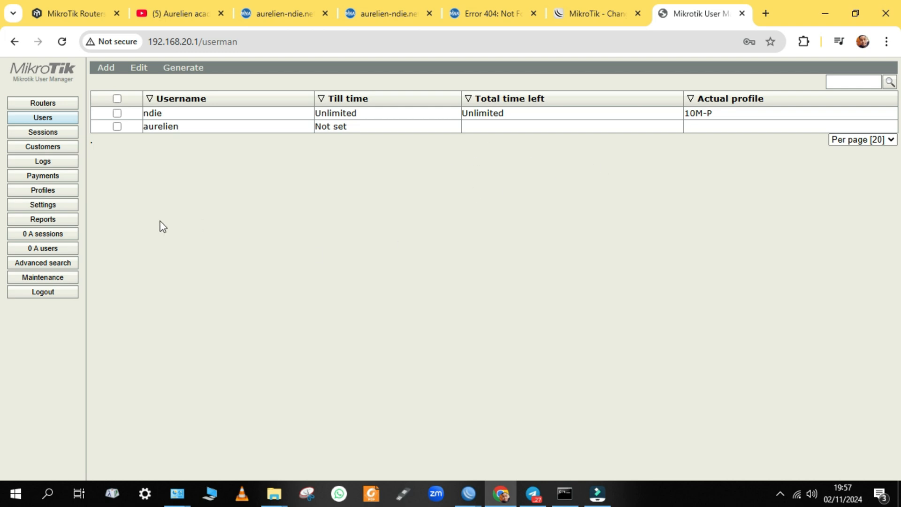
View the second user's details, close them, and go to the Profiles page
click(159, 126)
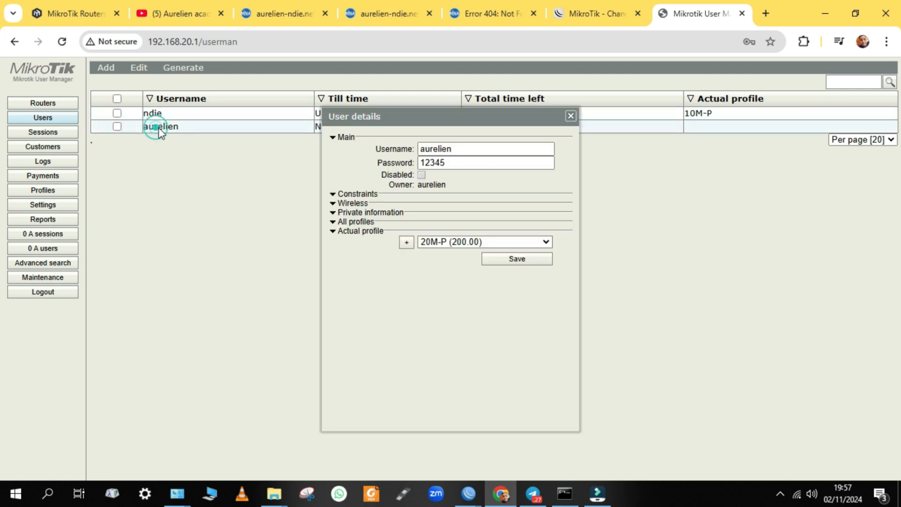
click(571, 116)
click(64, 189)
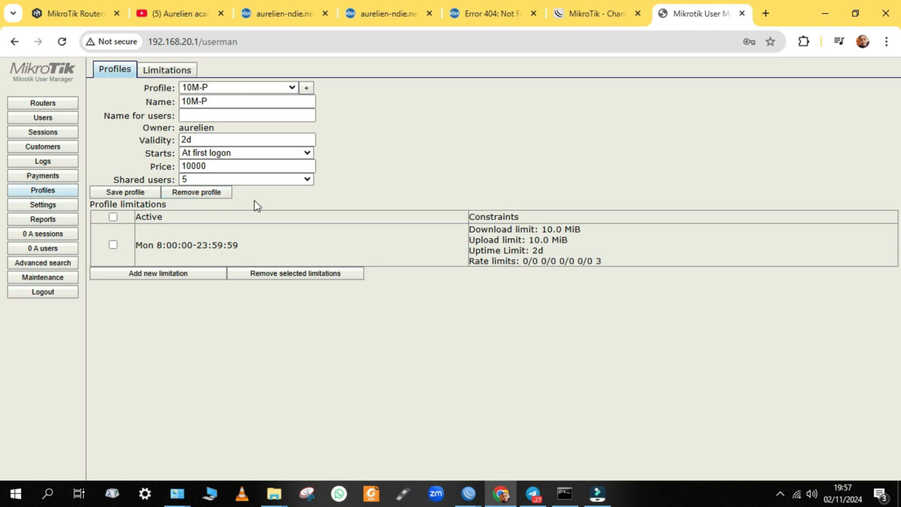
Review the 20M-L and 10M-L limitation details and close them
click(571, 115)
click(168, 70)
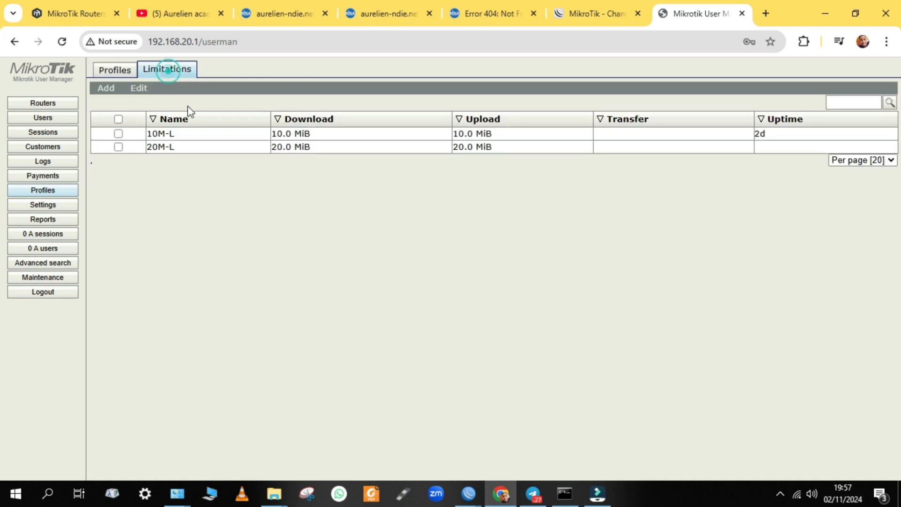
click(182, 145)
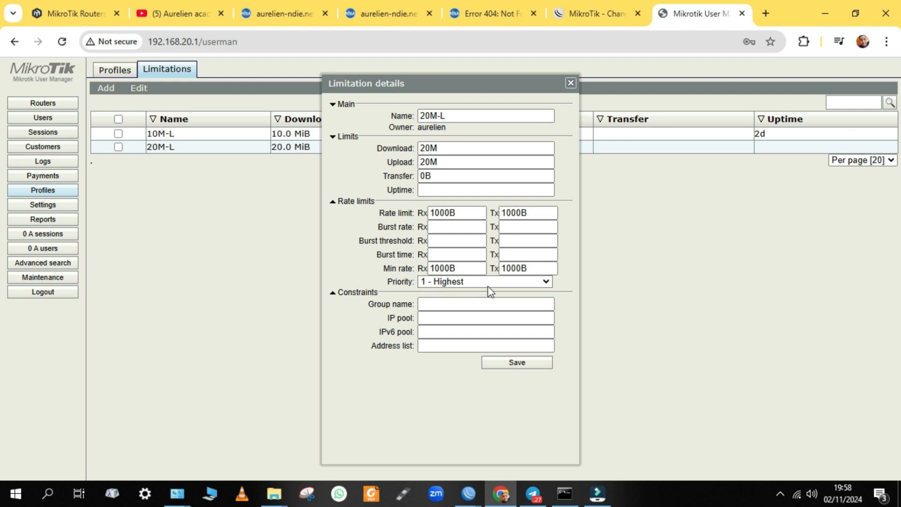
click(569, 84)
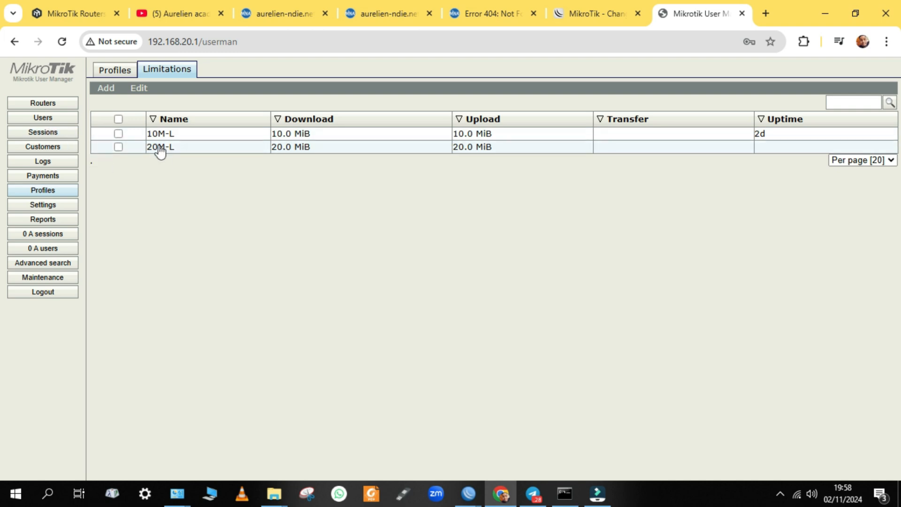
click(58, 121)
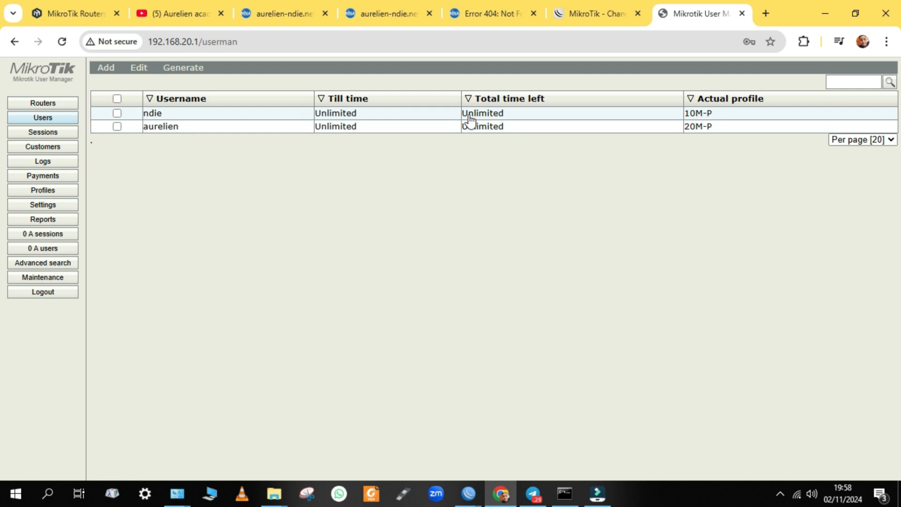
click(56, 193)
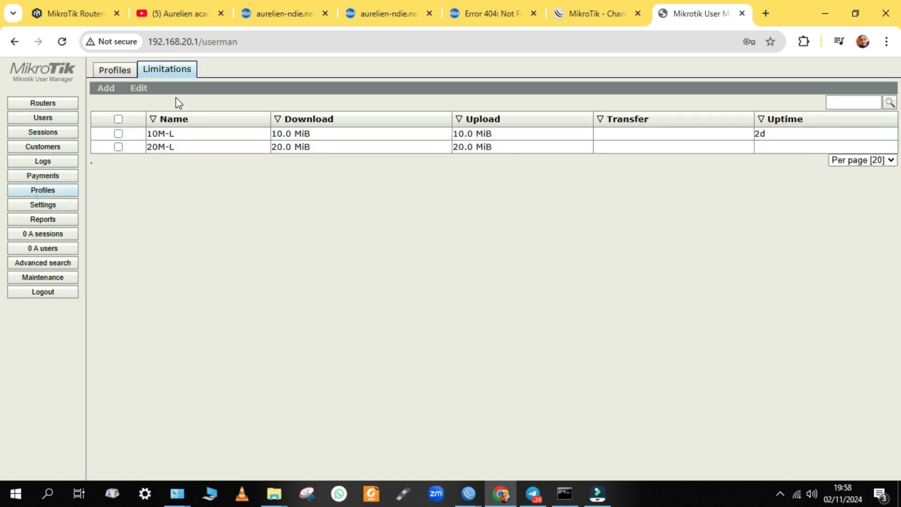
click(237, 134)
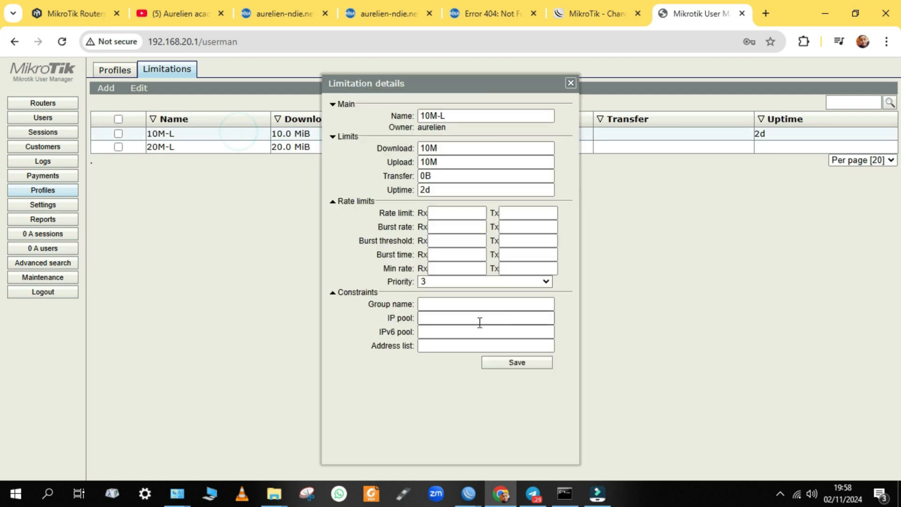
click(570, 85)
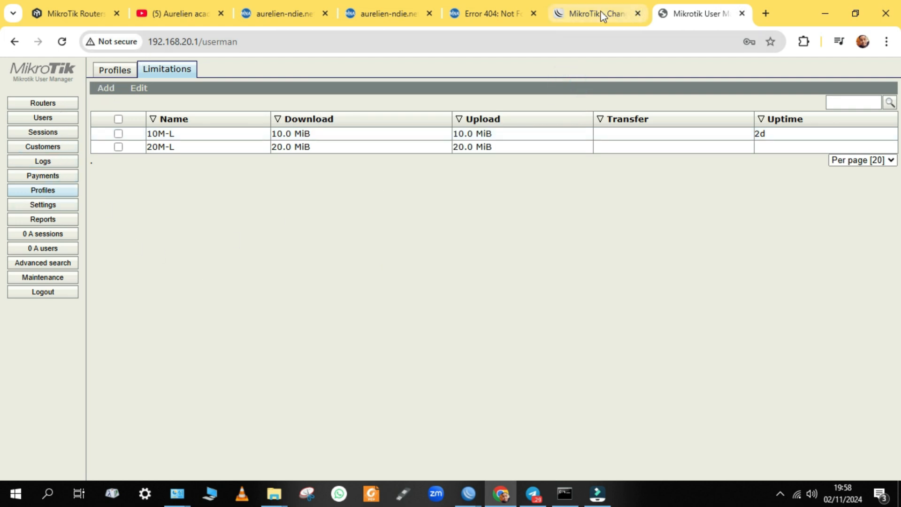
Log the admin out of the hotspot and bring WinBox's RADIUS server entry forward
click(567, 14)
click(472, 13)
click(359, 14)
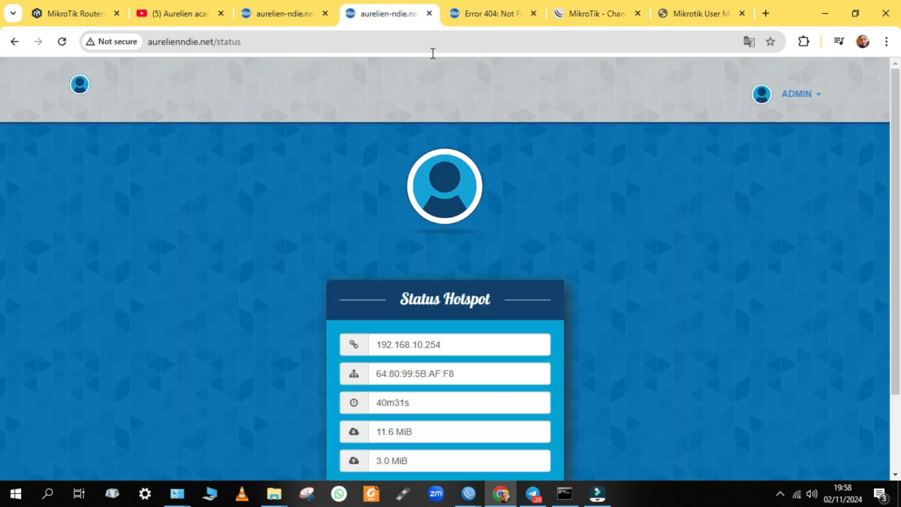
click(812, 89)
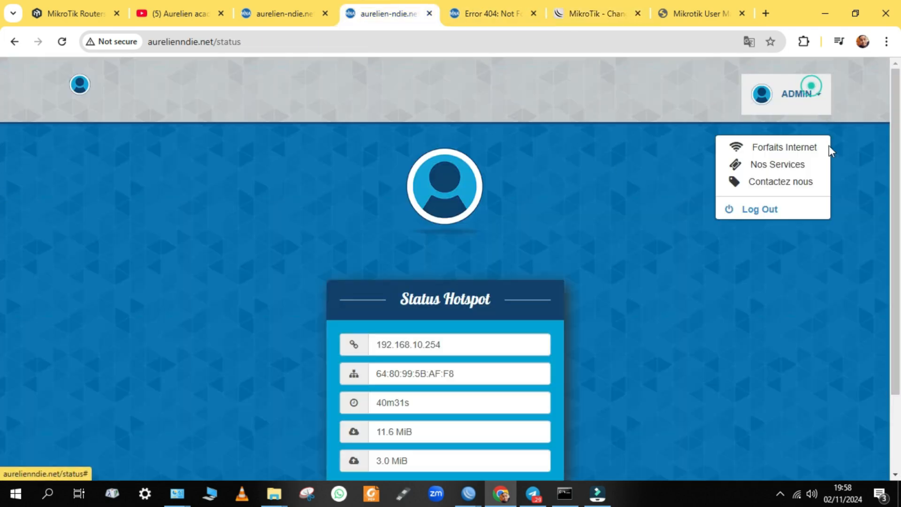
click(768, 210)
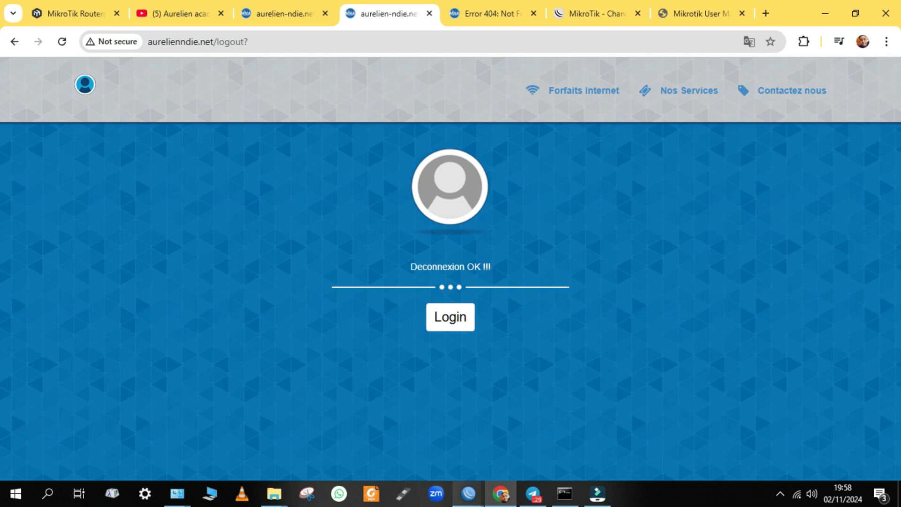
mouse_move(468, 492)
click(520, 454)
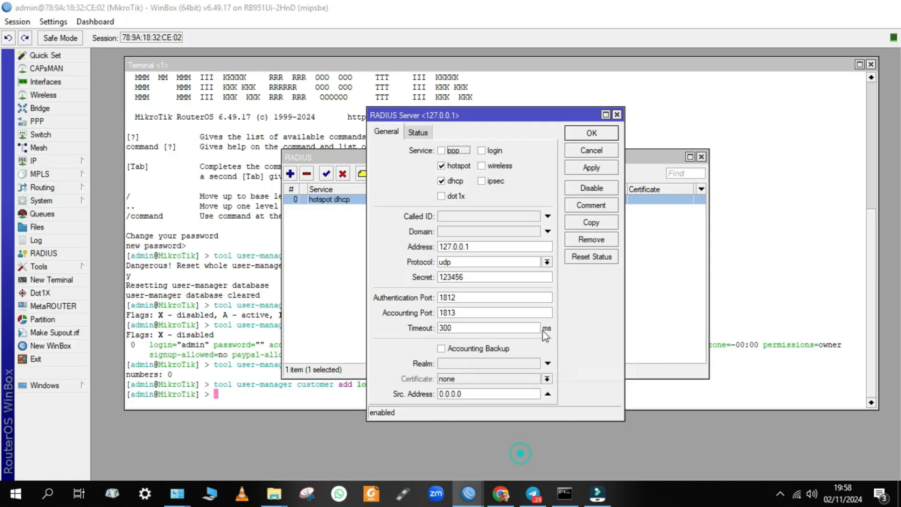
Close the RADIUS details and disable the admin user under IP > Hotspot > Users
click(617, 115)
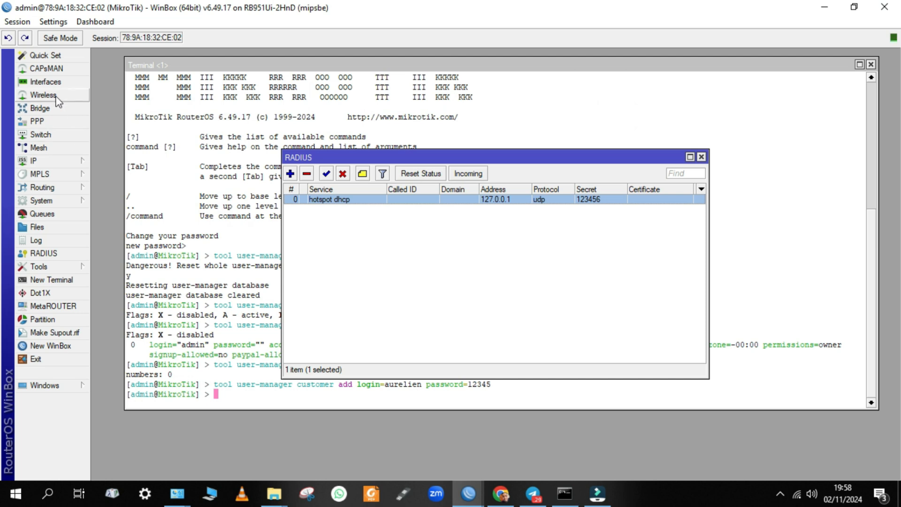
click(35, 161)
click(112, 261)
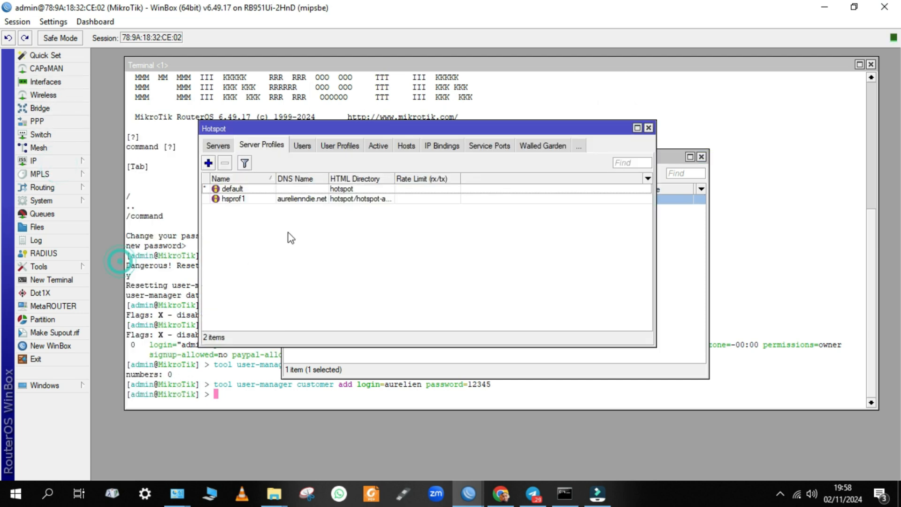
click(310, 146)
click(299, 208)
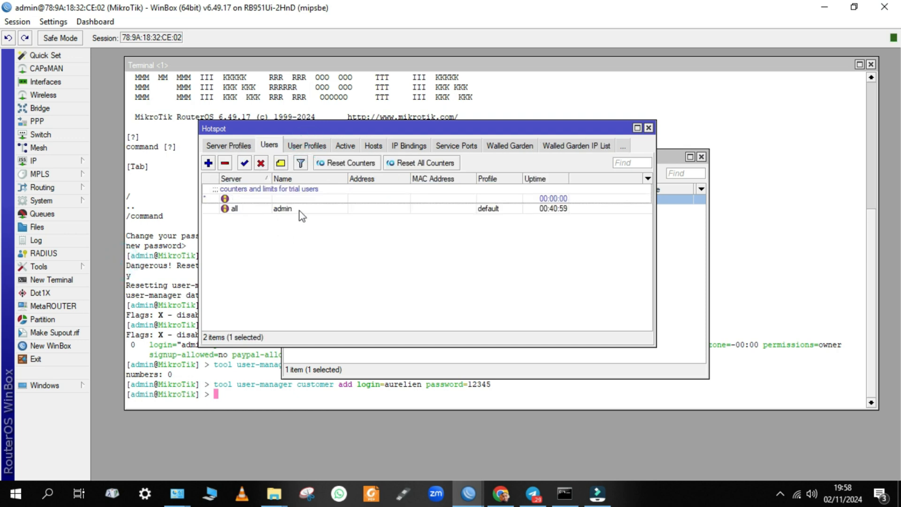
click(260, 164)
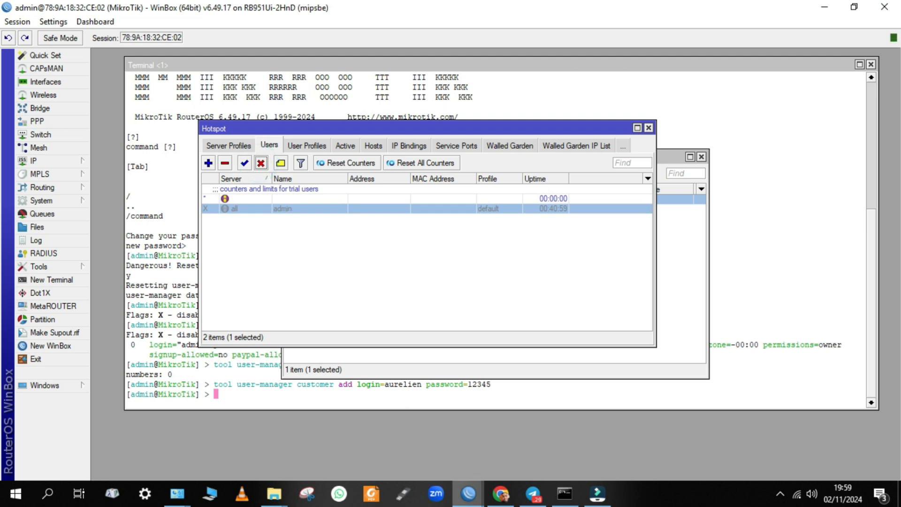
mouse_move(468, 493)
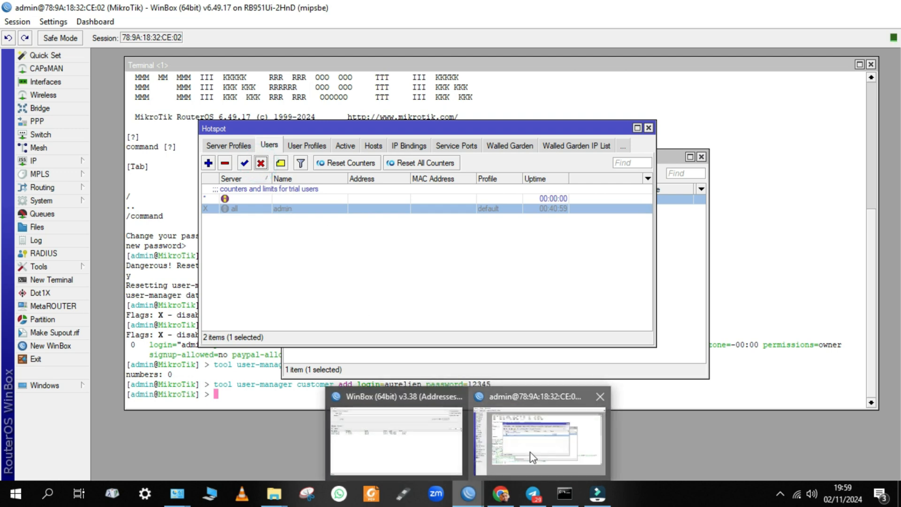
Return to the browser and switch tabs to the hotspot logout confirmation page
click(511, 500)
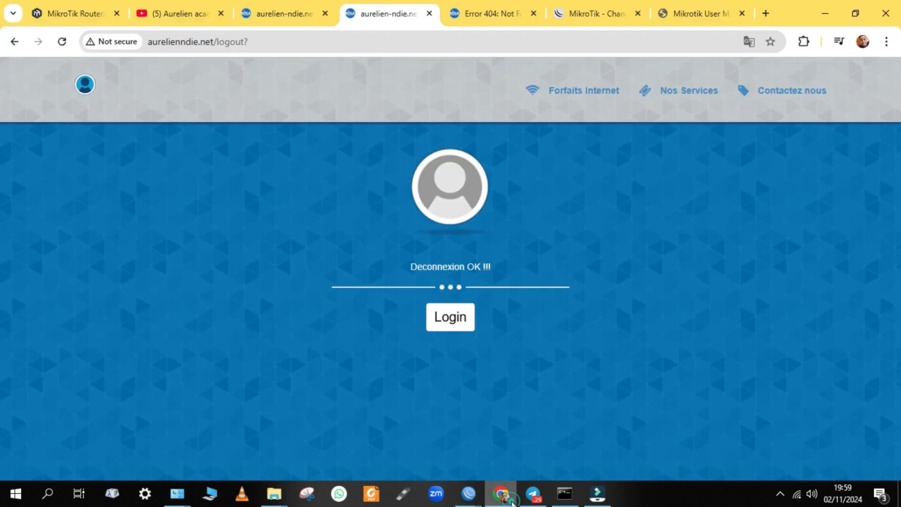
click(727, 5)
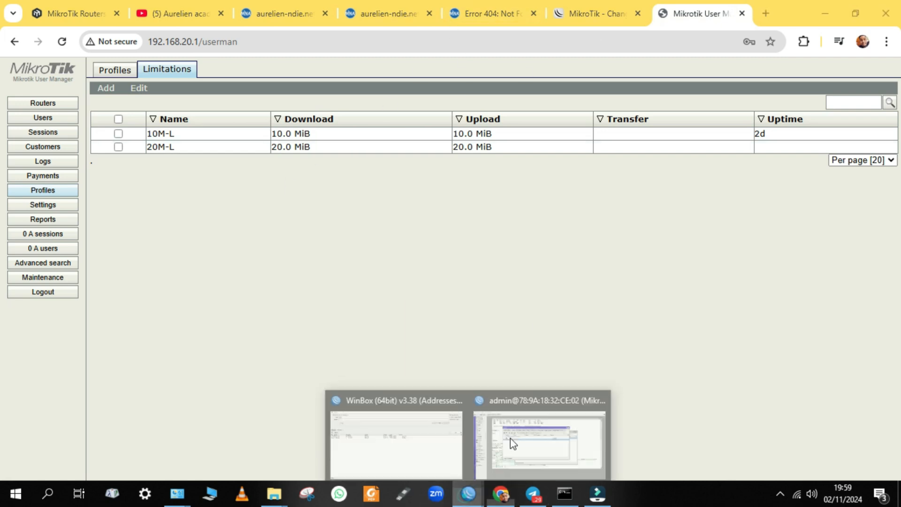
click(503, 503)
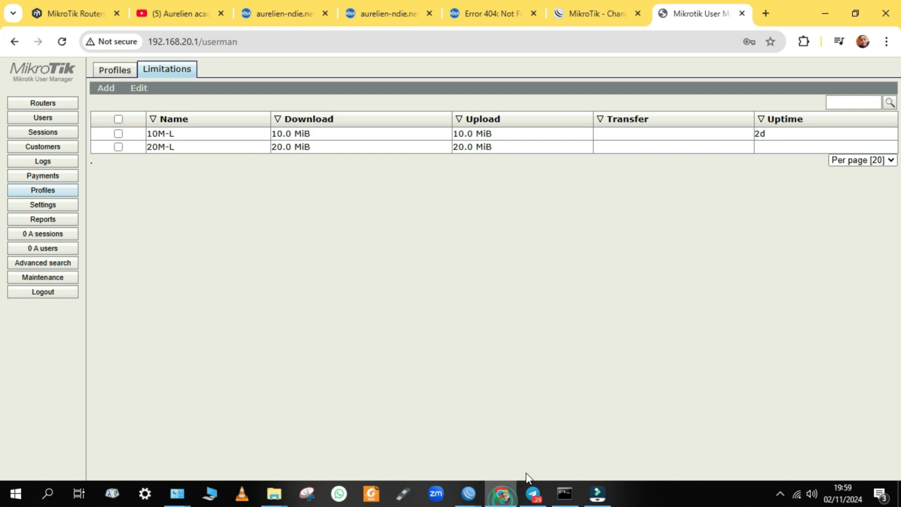
mouse_move(481, 503)
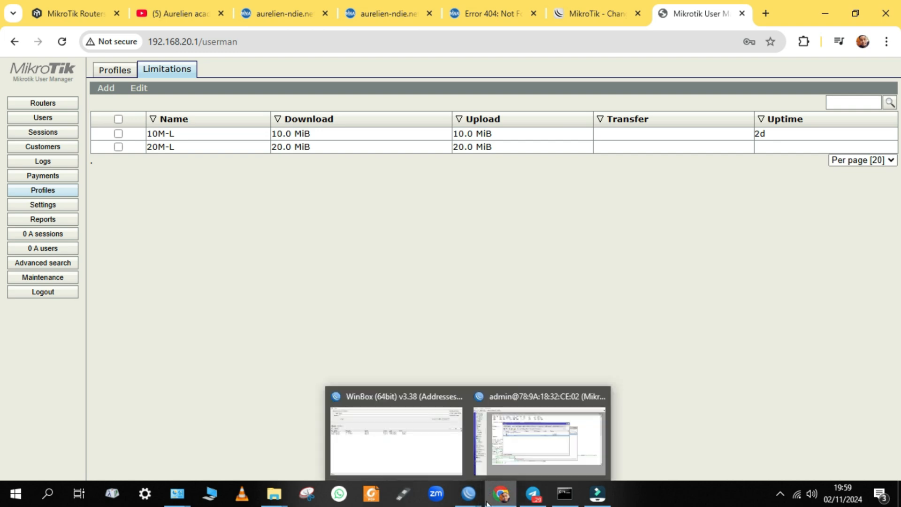
click(513, 440)
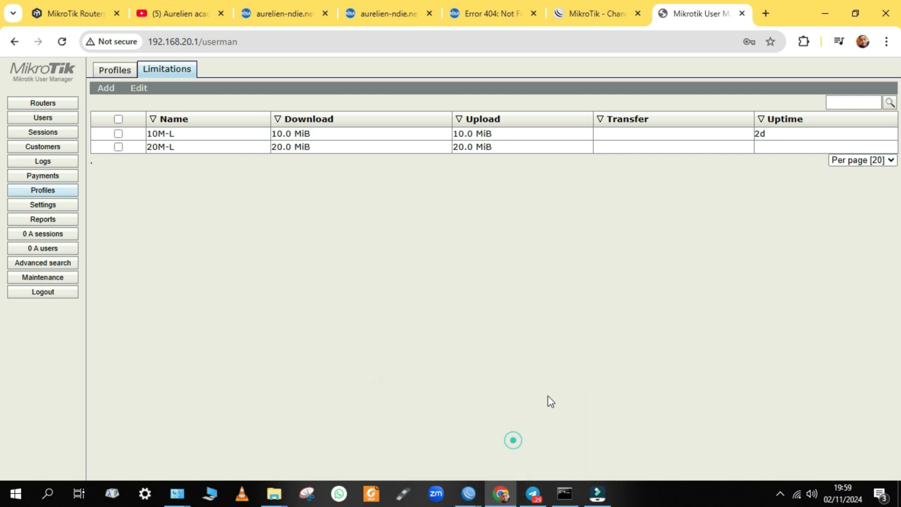
click(593, 12)
click(503, 11)
click(409, 21)
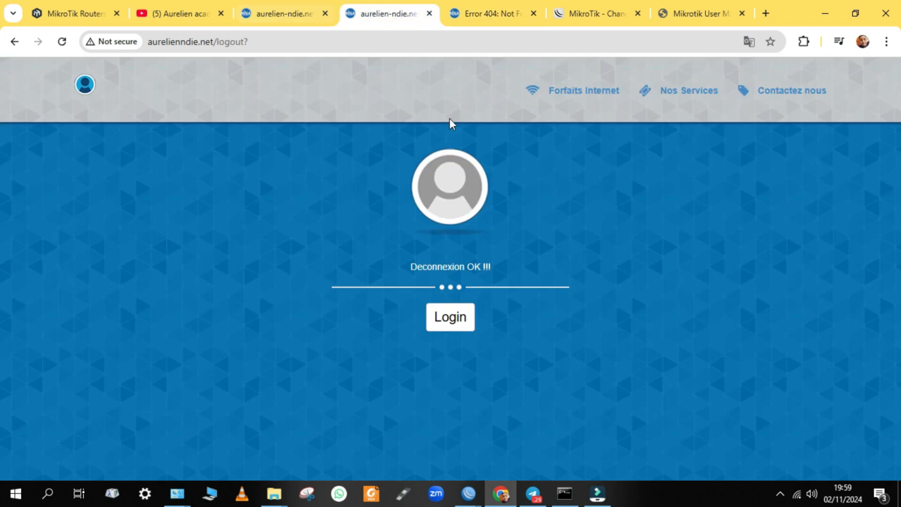
Submit the User Manager test account's username and password on the hotspot login form
click(458, 317)
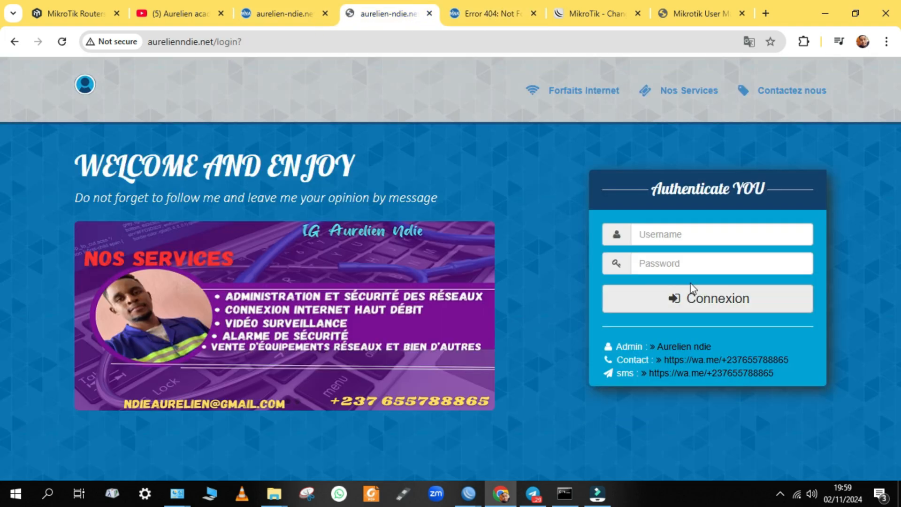
click(750, 239)
text(a)
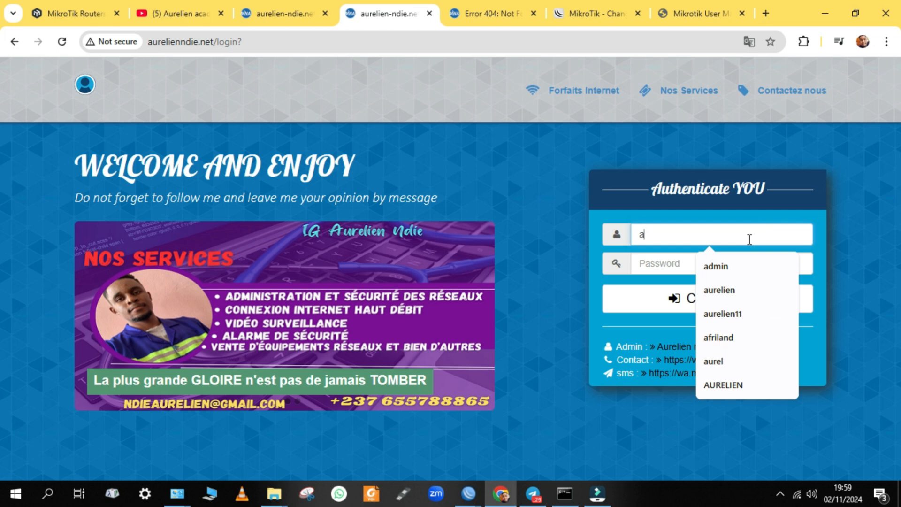
text(urelien)
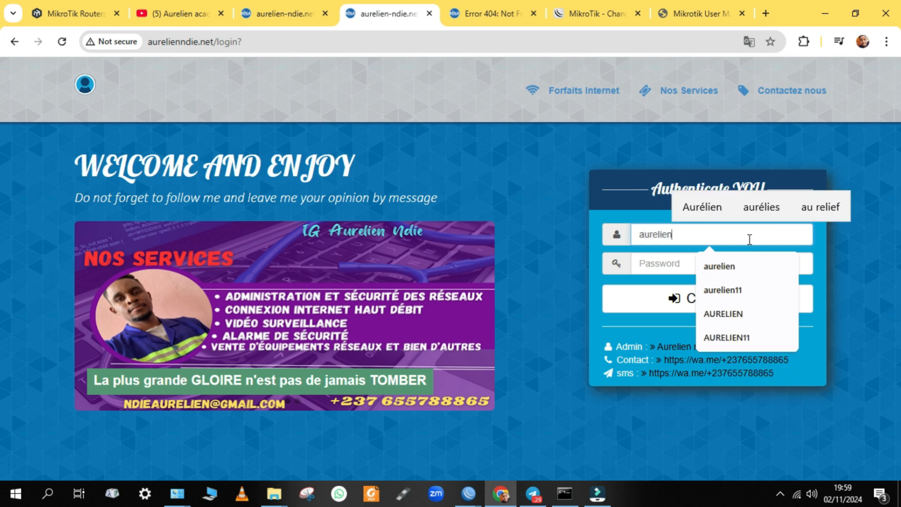
key(Tab)
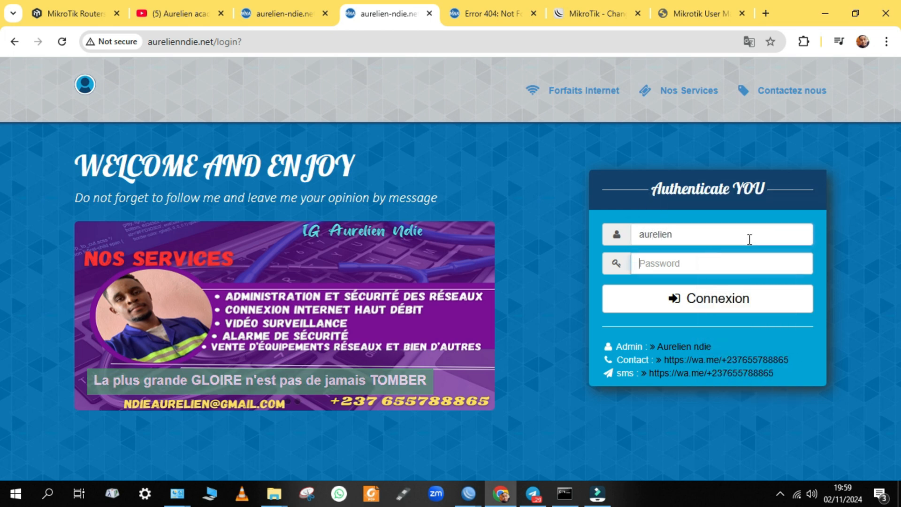
text(12345)
key(Return)
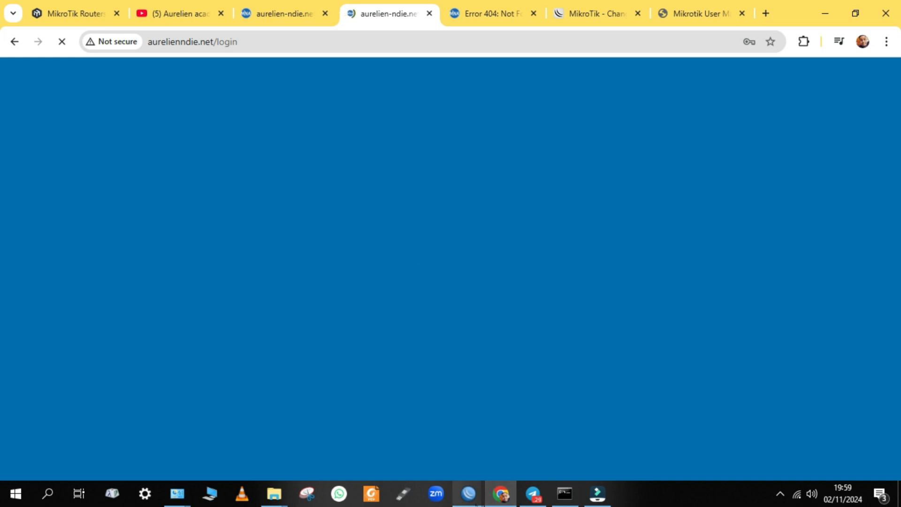
mouse_move(478, 500)
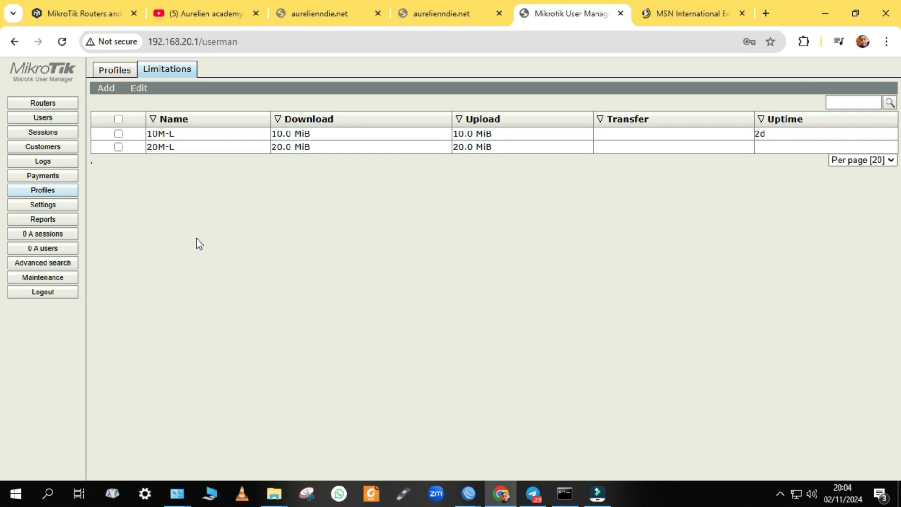
Open the 20M-P user's details from the Users list, dismissing the synchronization alert
click(59, 117)
click(563, 137)
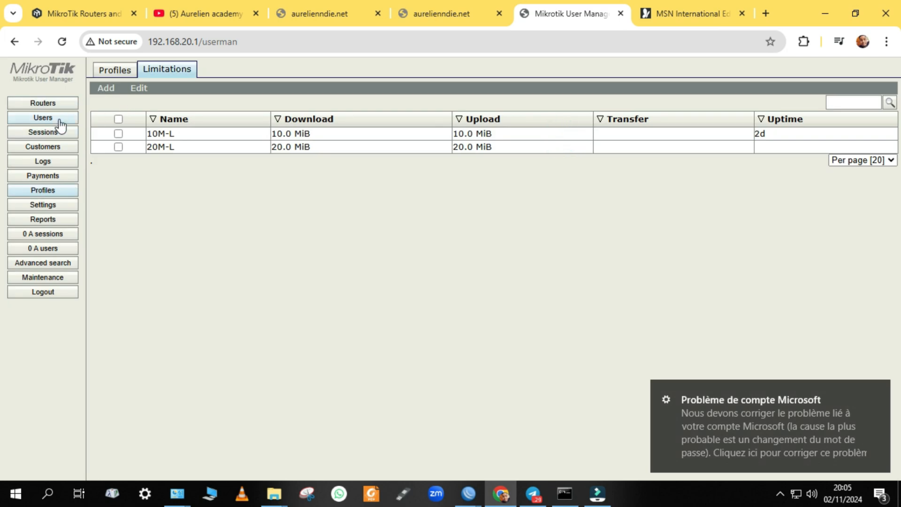
click(58, 120)
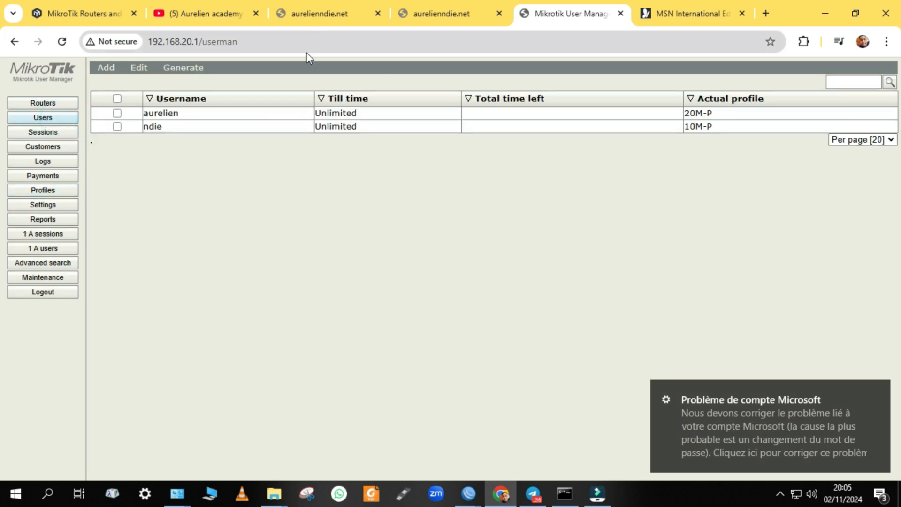
click(275, 118)
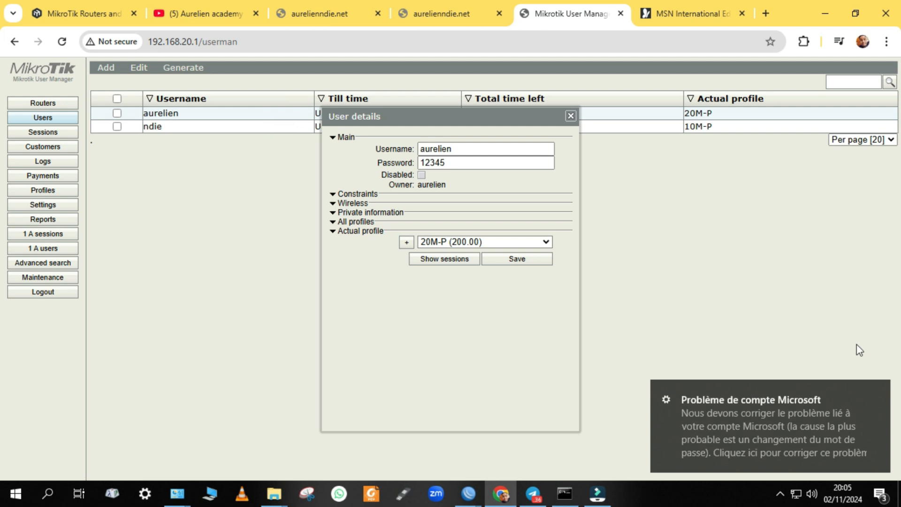
click(878, 391)
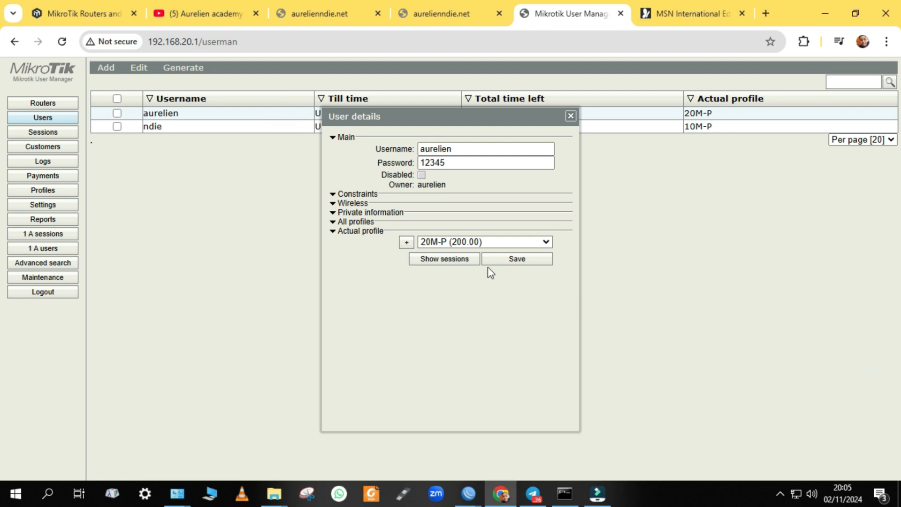
Review that user's hotspot sessions, then close the sessions and details dialogs
click(454, 260)
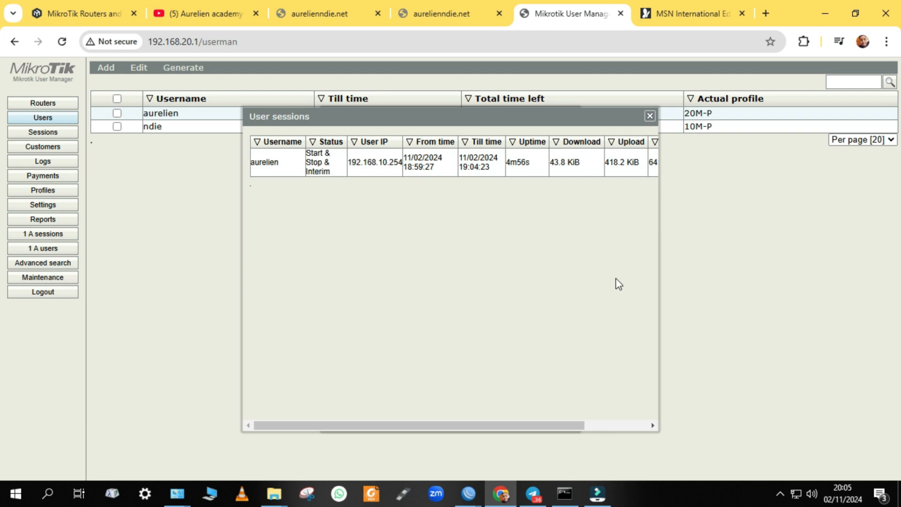
drag(535, 425, 499, 425)
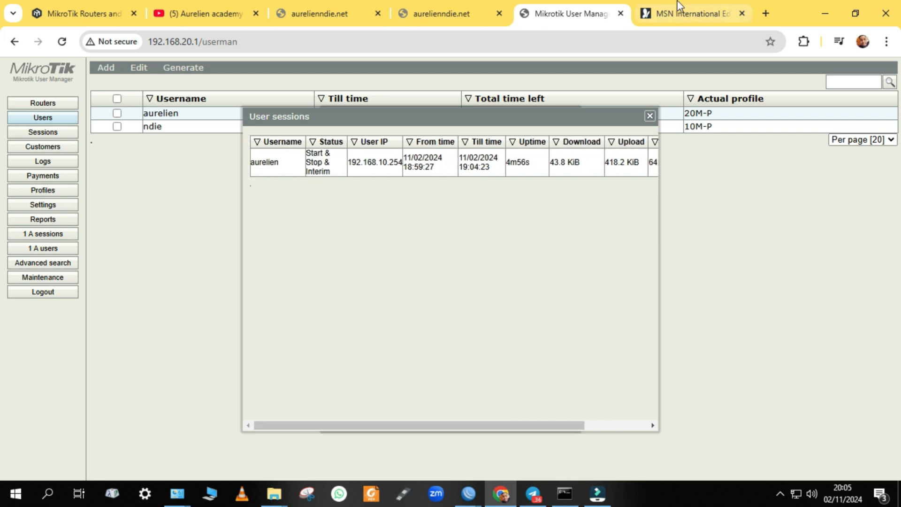
click(650, 116)
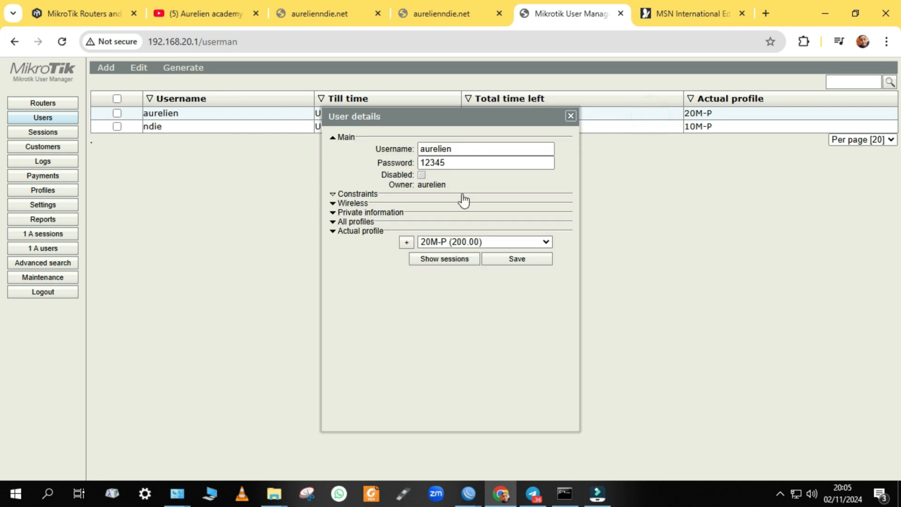
click(570, 116)
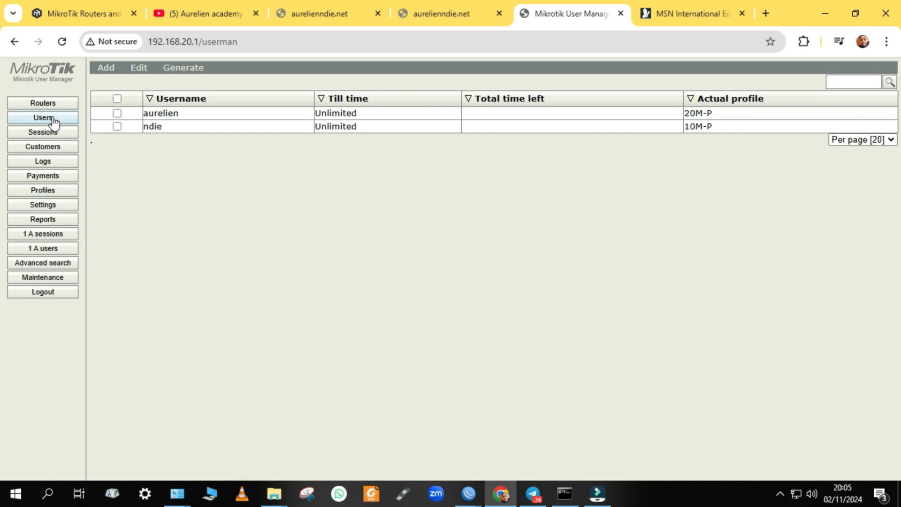
click(107, 74)
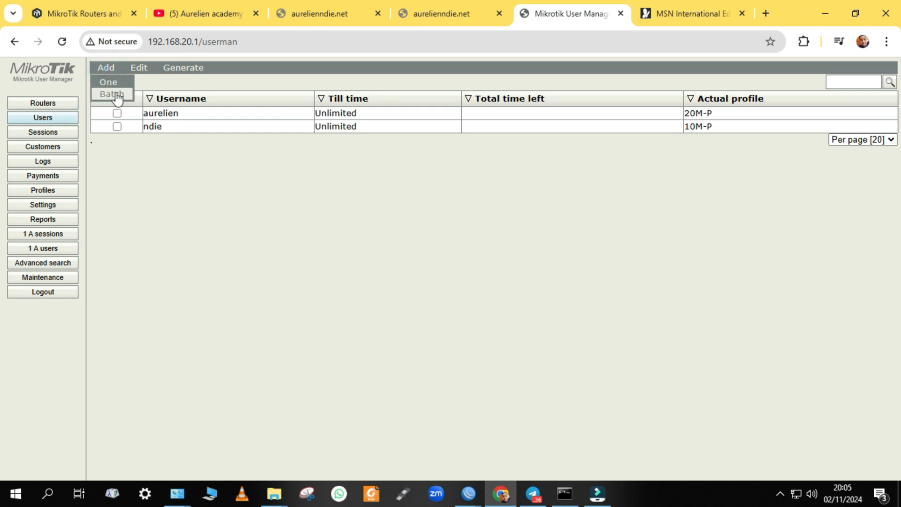
Start a batch of 100 users with username prefix 5 and username length 7
click(121, 95)
click(425, 142)
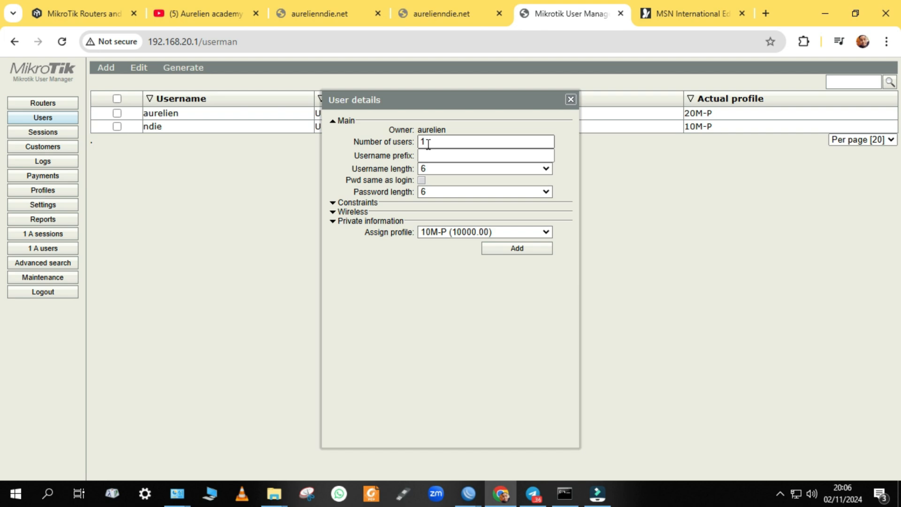
click(427, 144)
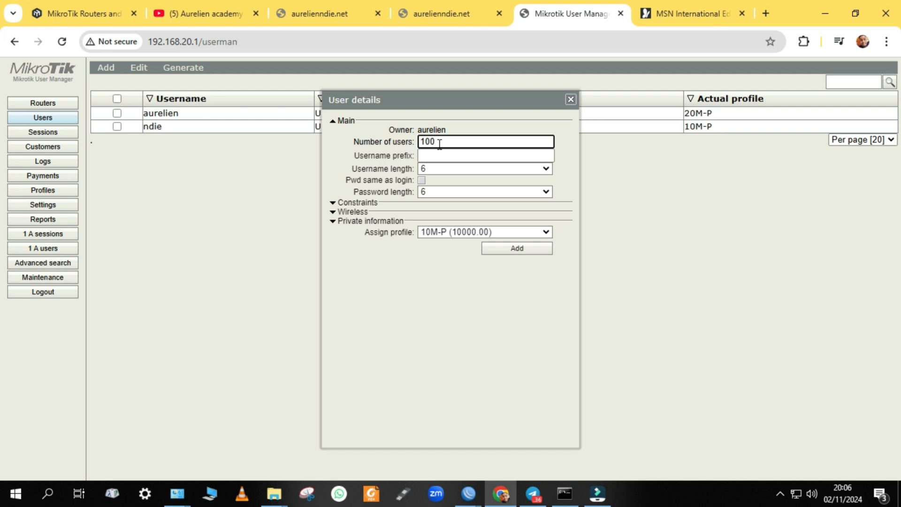
click(432, 158)
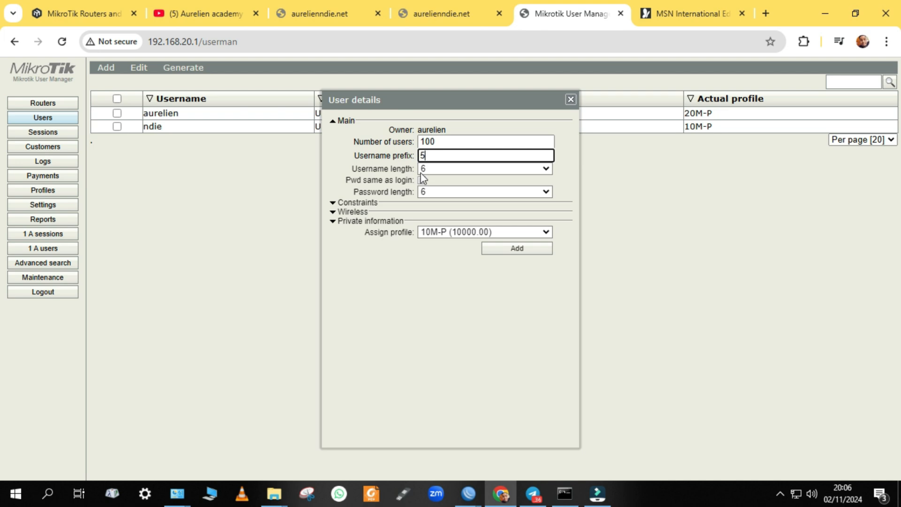
click(433, 168)
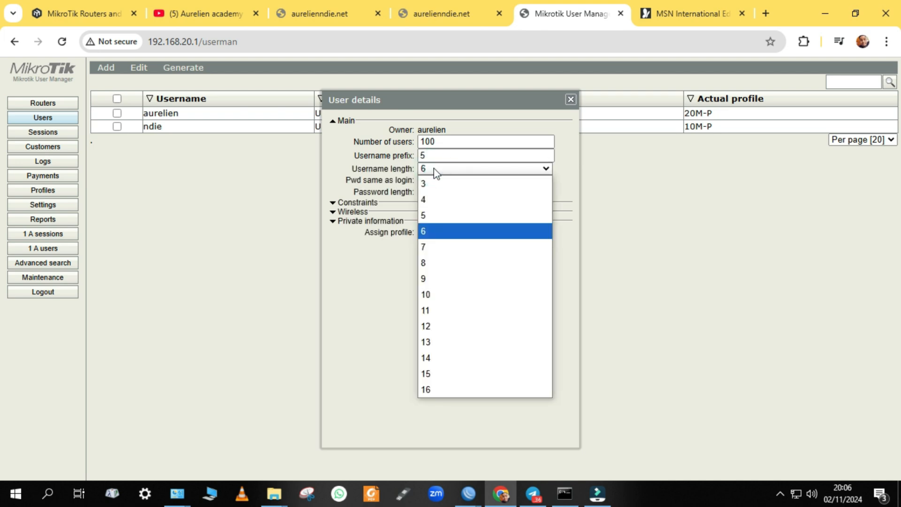
click(439, 247)
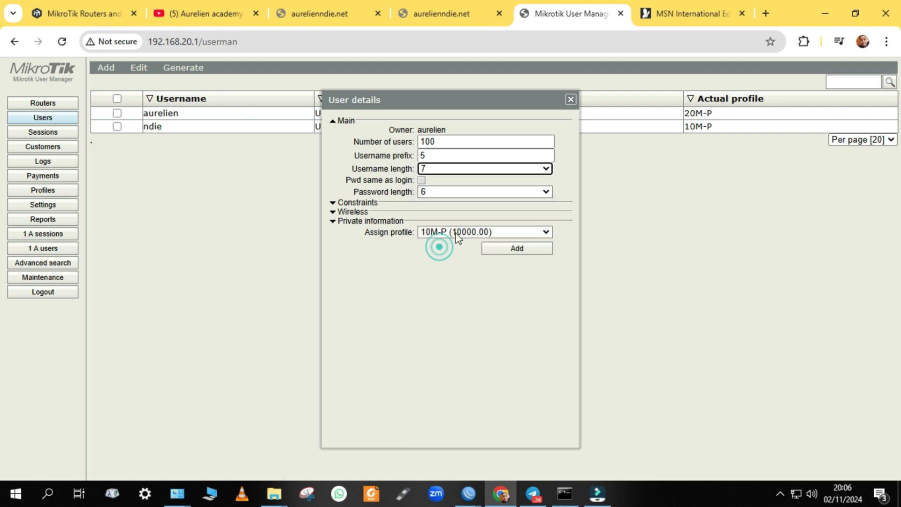
Keep separate 7-character passwords, assign profile 20M-P, and create the batch
click(423, 181)
click(423, 181)
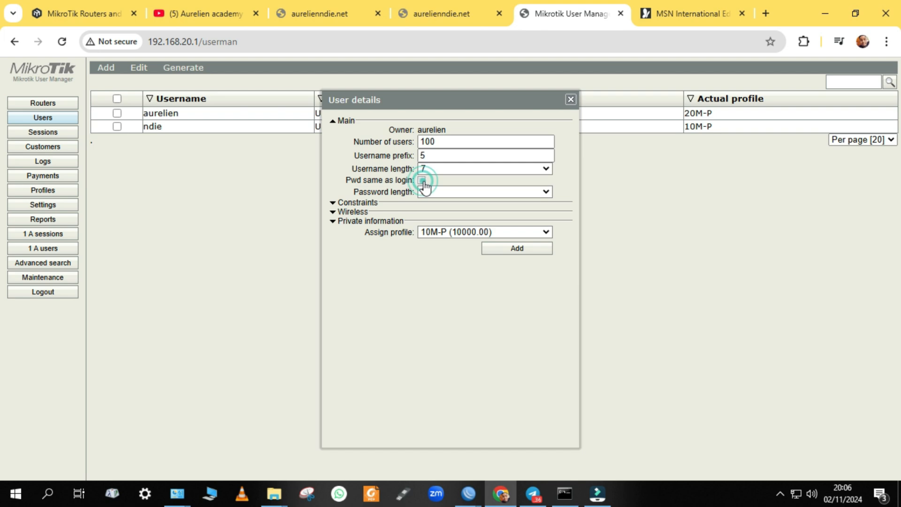
click(422, 181)
click(422, 181)
click(436, 193)
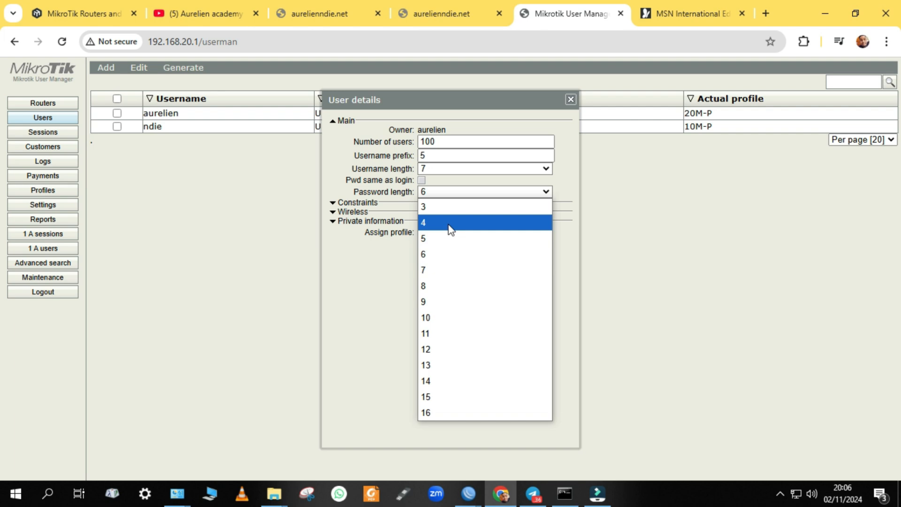
click(433, 267)
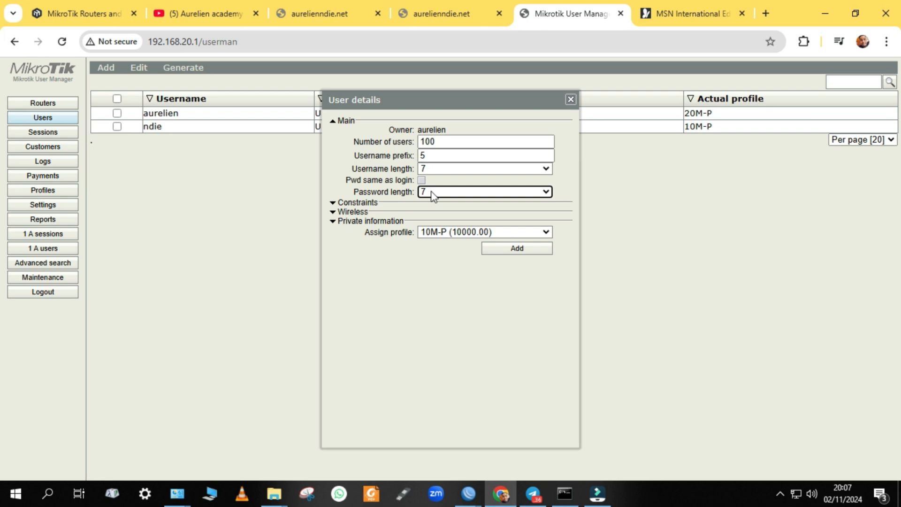
click(427, 235)
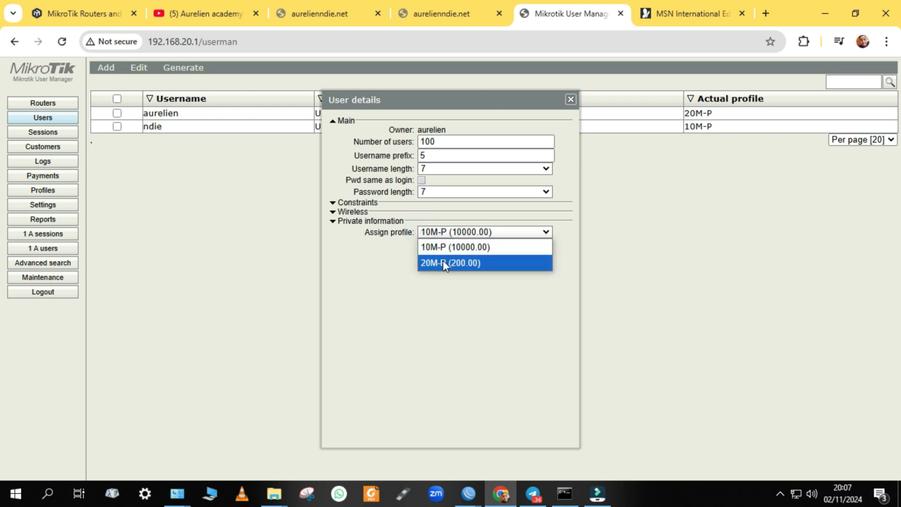
click(443, 262)
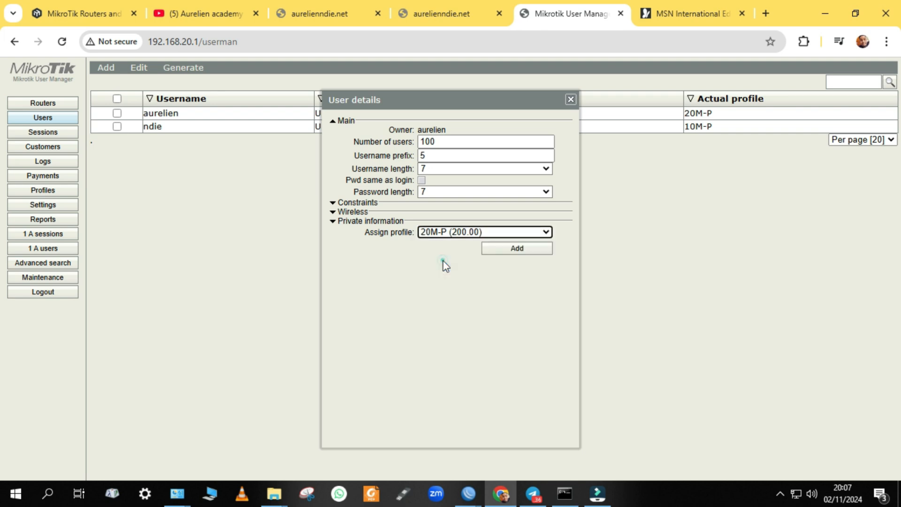
click(523, 248)
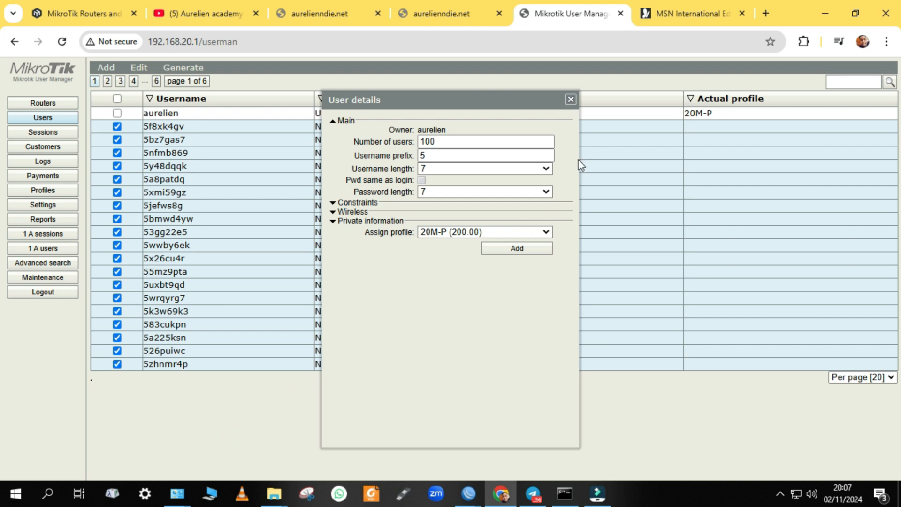
Show 3 users per page and page through pages 2 to 7 of the list
click(571, 100)
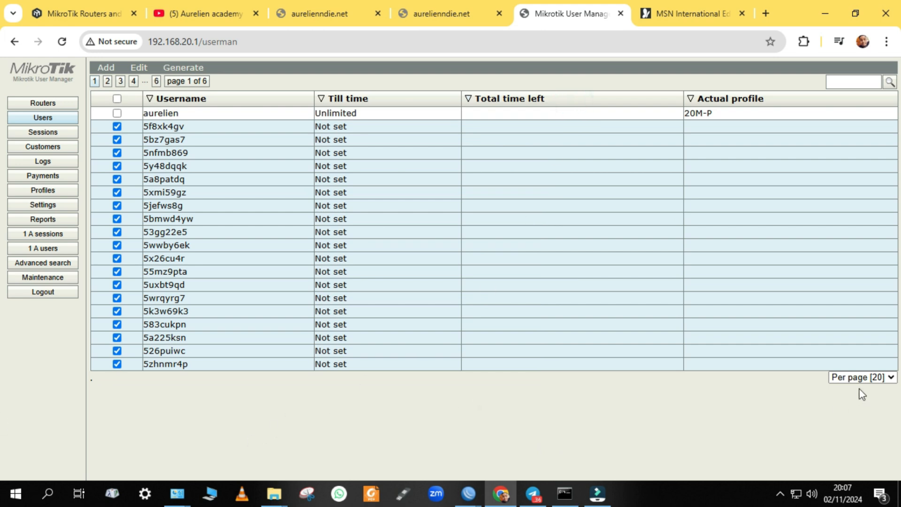
click(864, 378)
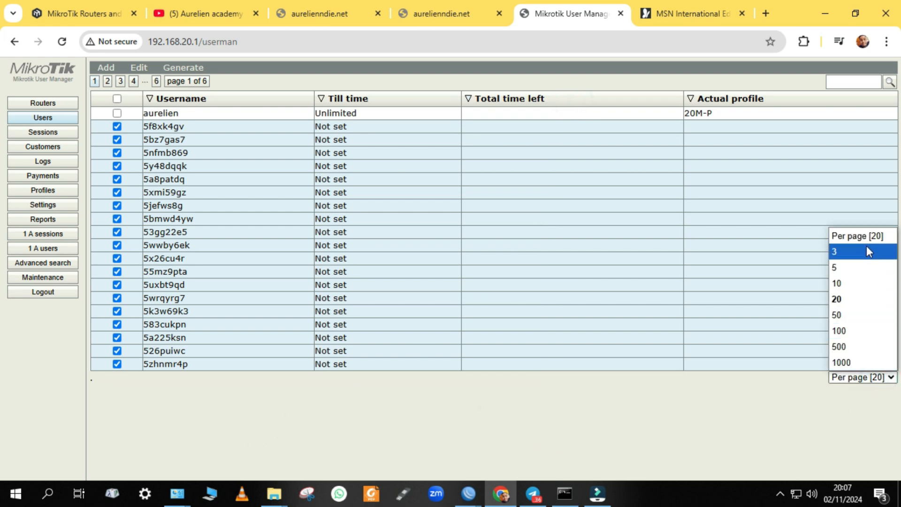
click(855, 254)
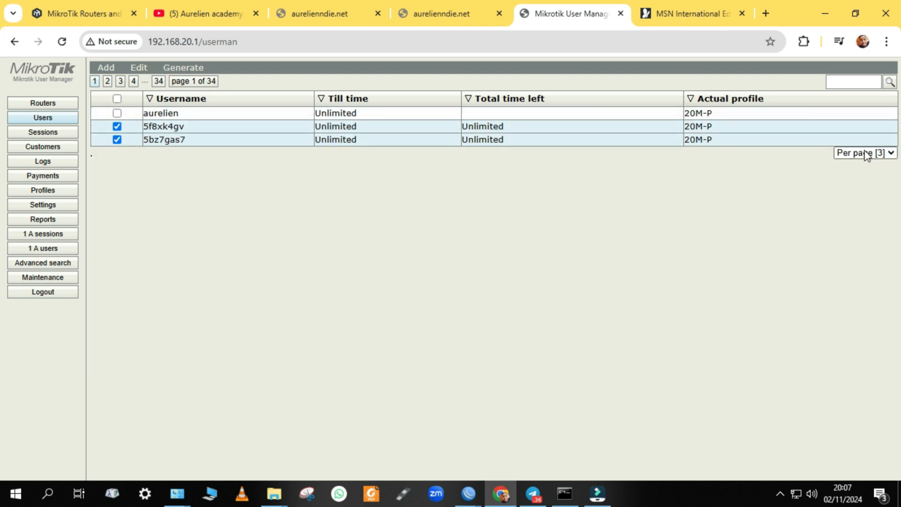
click(110, 77)
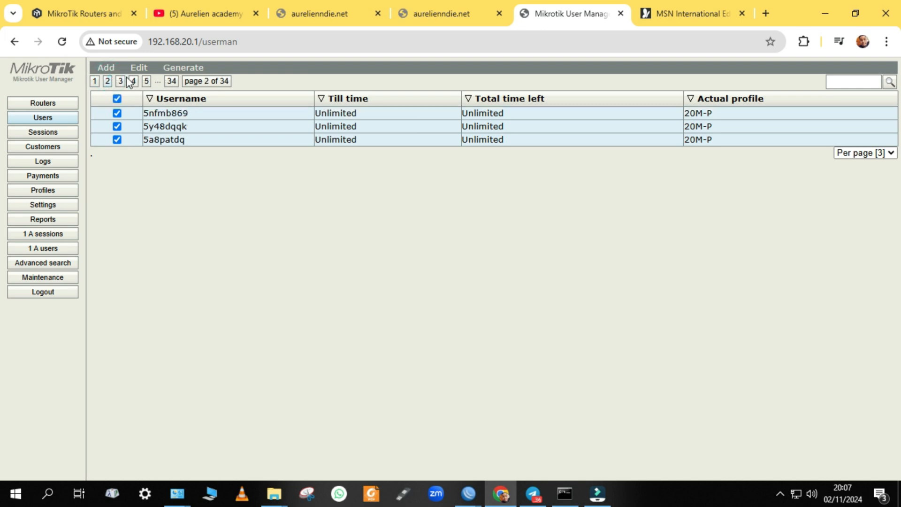
click(120, 81)
click(134, 80)
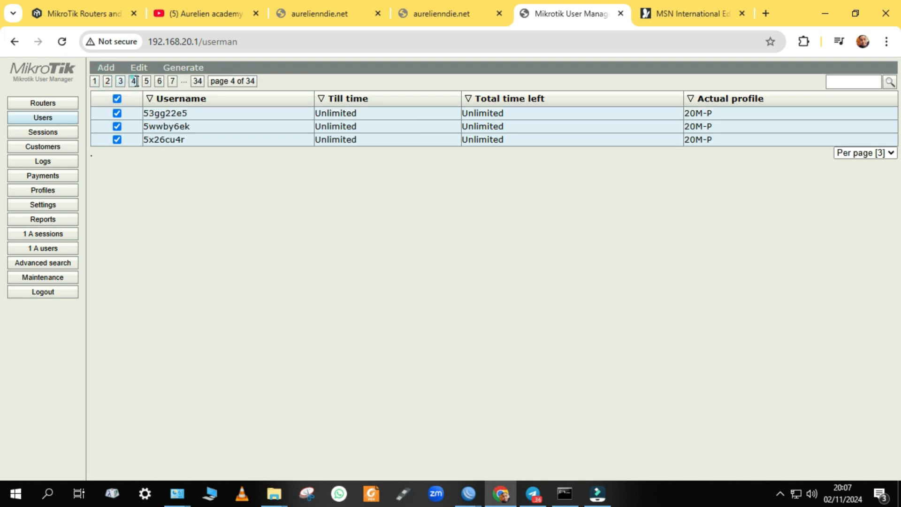
click(146, 81)
click(158, 80)
click(169, 81)
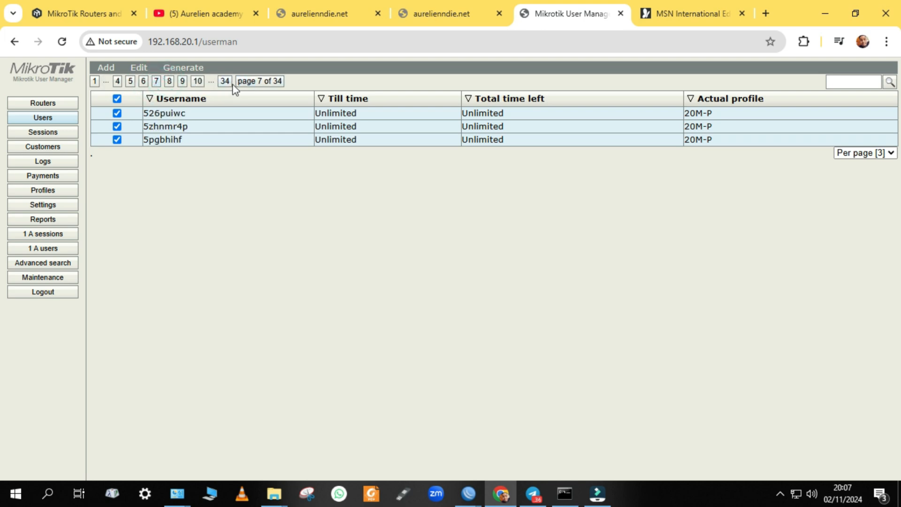
Jump straight to page 34, the last page of the users list
click(276, 83)
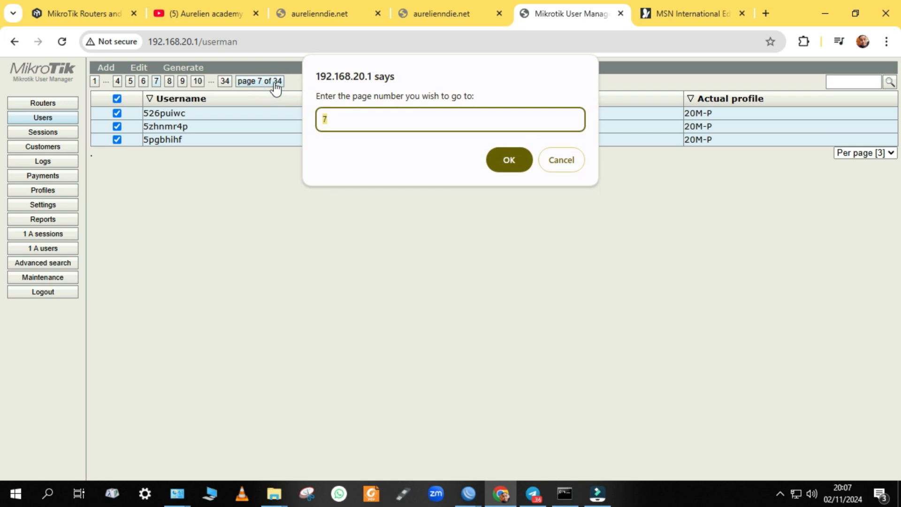
click(351, 124)
text(34)
key(Return)
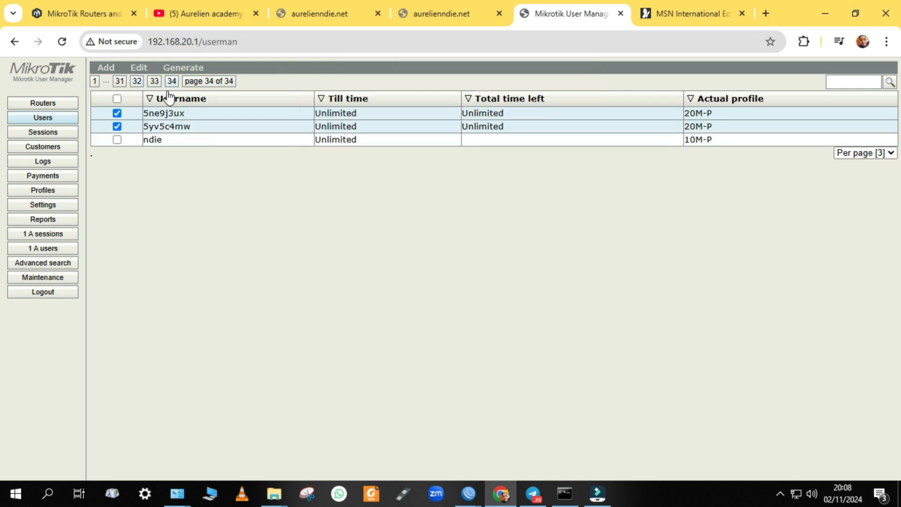
Show 1000 users per page so every generated user fits on one page
click(880, 154)
click(849, 294)
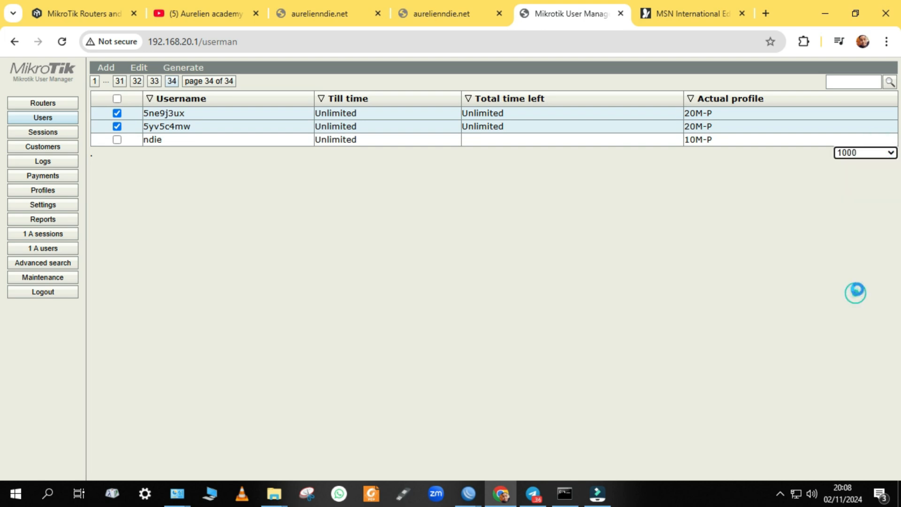
scroll(704, 216, down, 5)
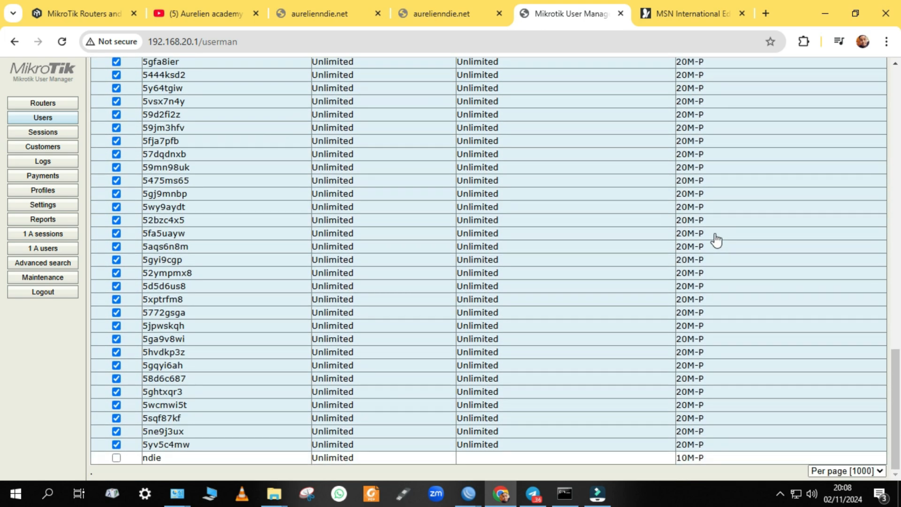
scroll(784, 201, up, 4)
scroll(758, 269, down, 15)
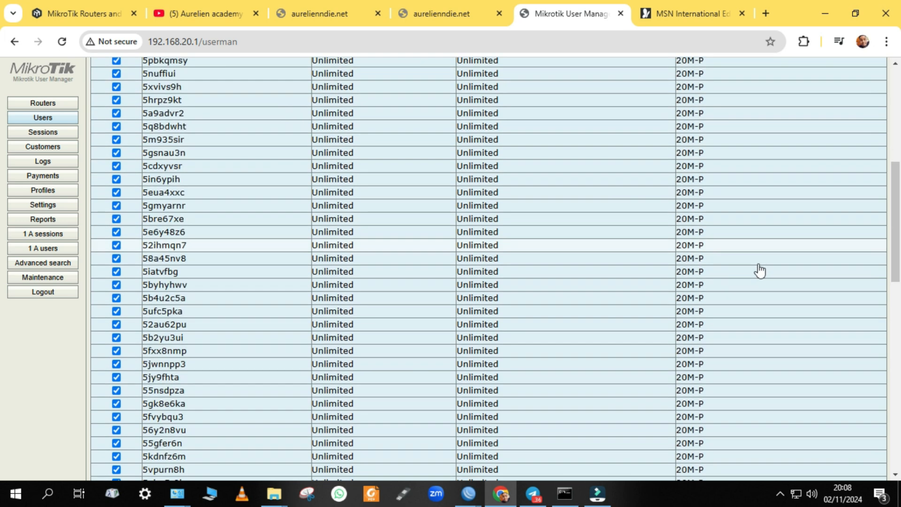
scroll(868, 319, down, 7)
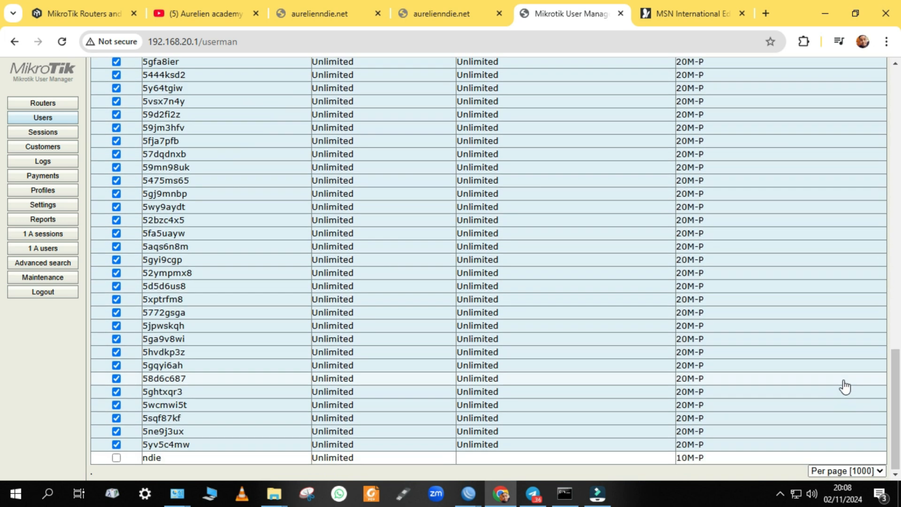
click(838, 472)
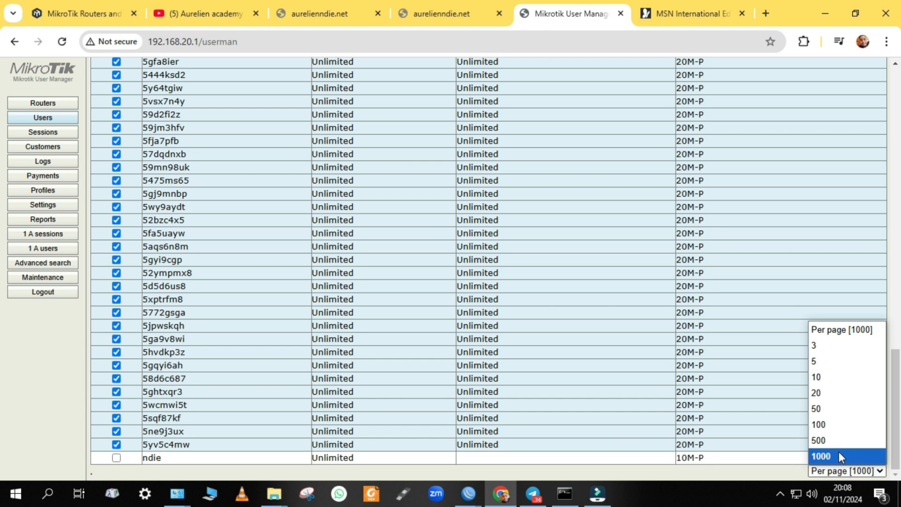
click(827, 452)
scroll(509, 376, up, 15)
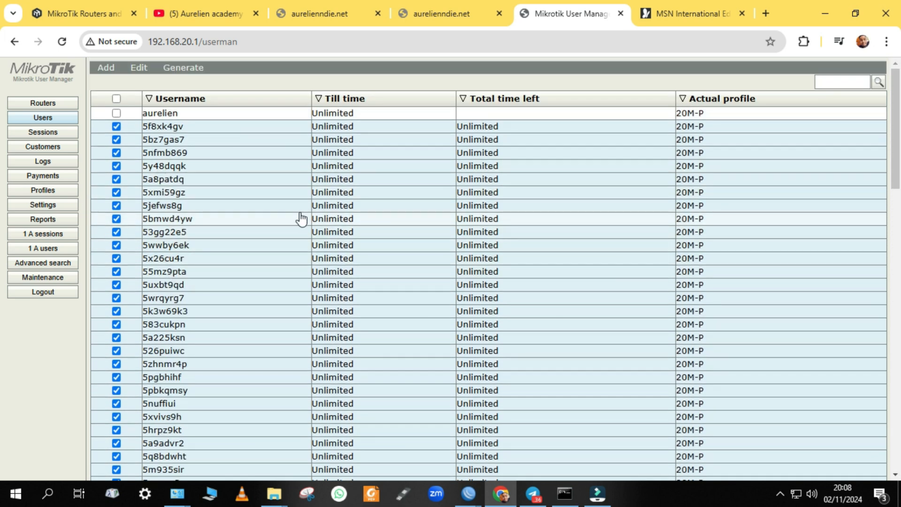
Inspect the first generated user's details and password, then close them
click(181, 132)
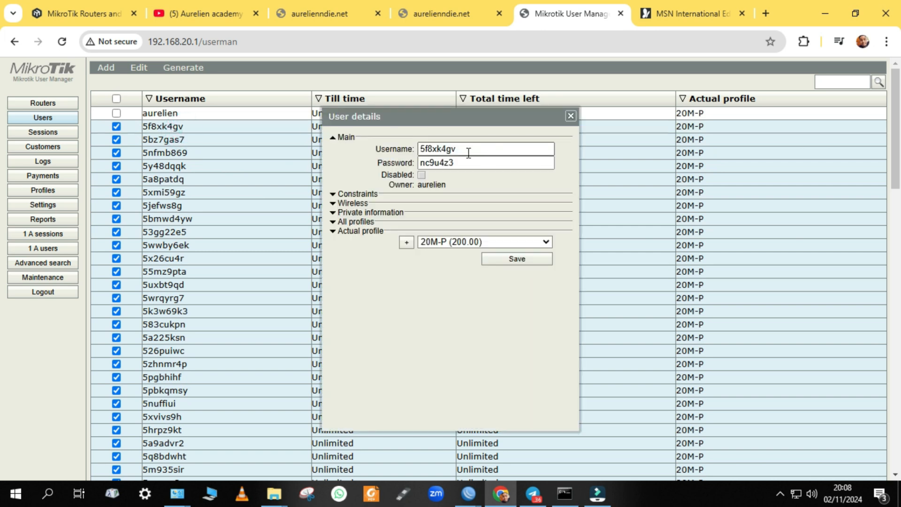
key(Tab)
click(411, 296)
click(569, 117)
scroll(519, 164, down, 15)
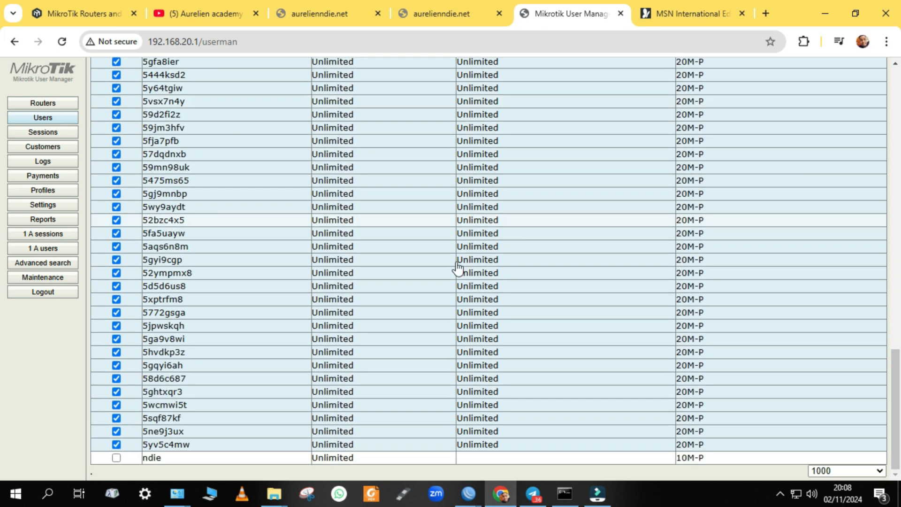
scroll(263, 403, up, 15)
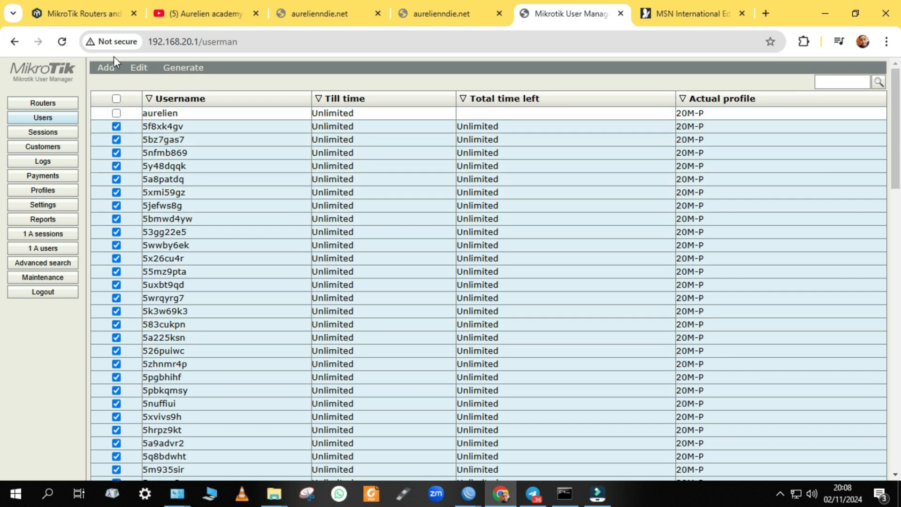
Batch-create 100 more users with 4-character usernames and passwords on profile 10M-P
click(121, 88)
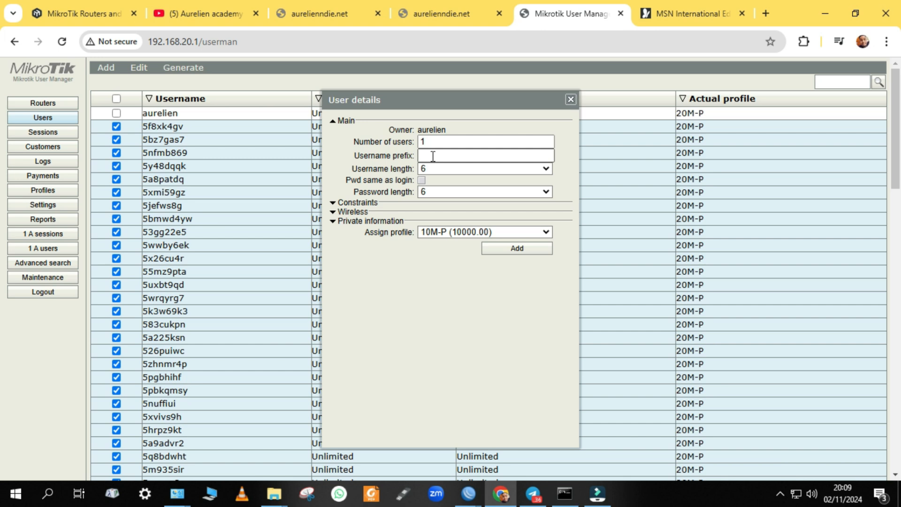
click(475, 143)
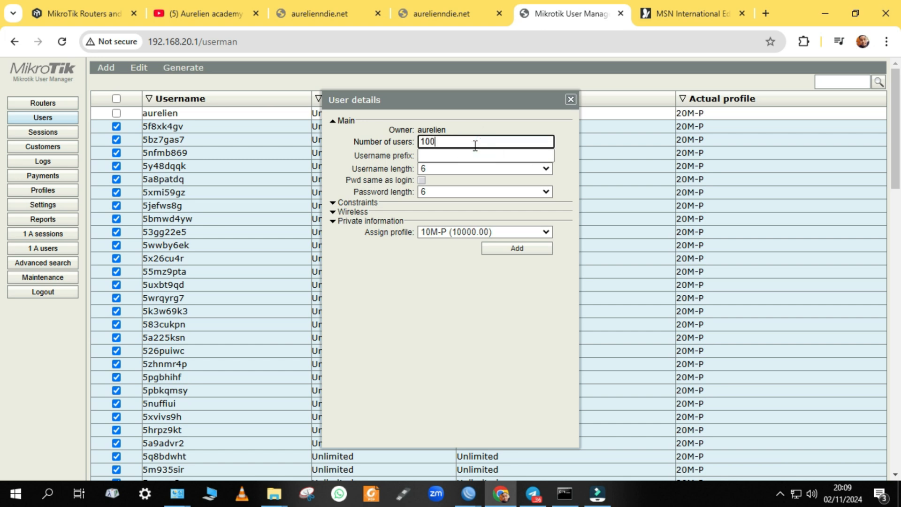
click(431, 170)
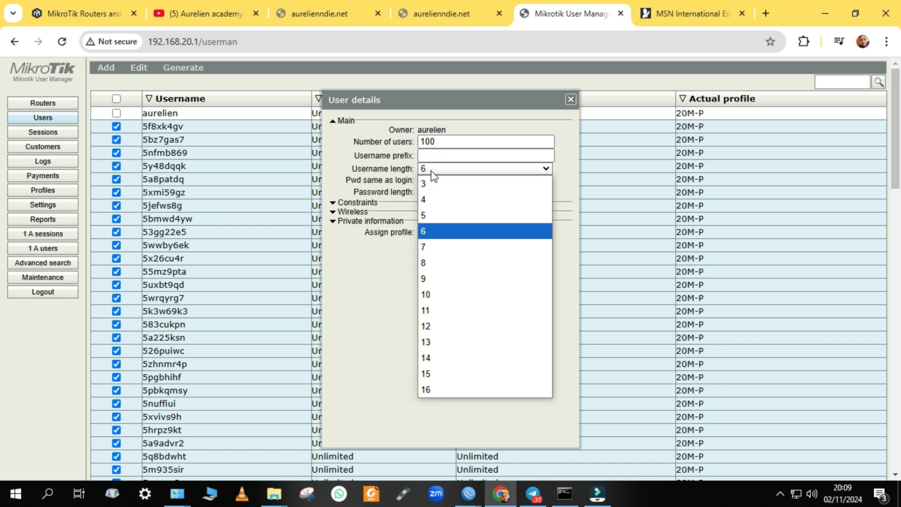
click(427, 200)
click(434, 193)
click(428, 224)
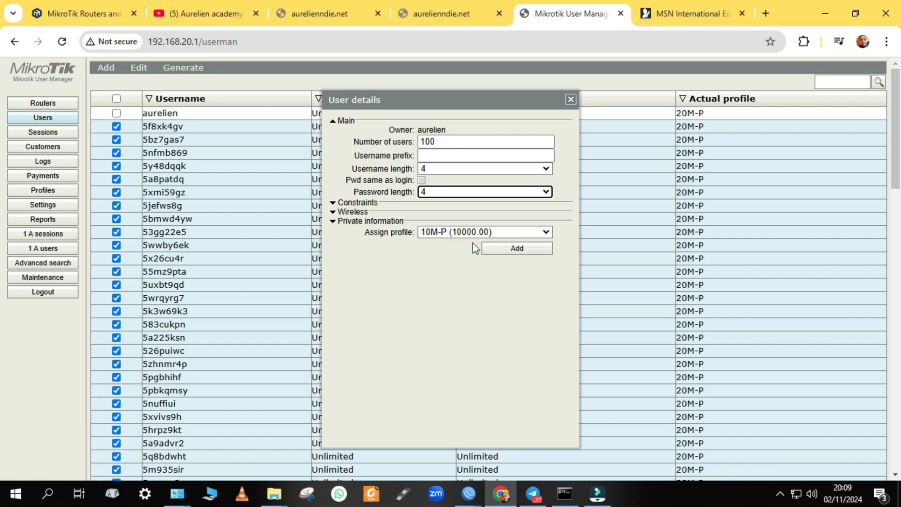
click(510, 252)
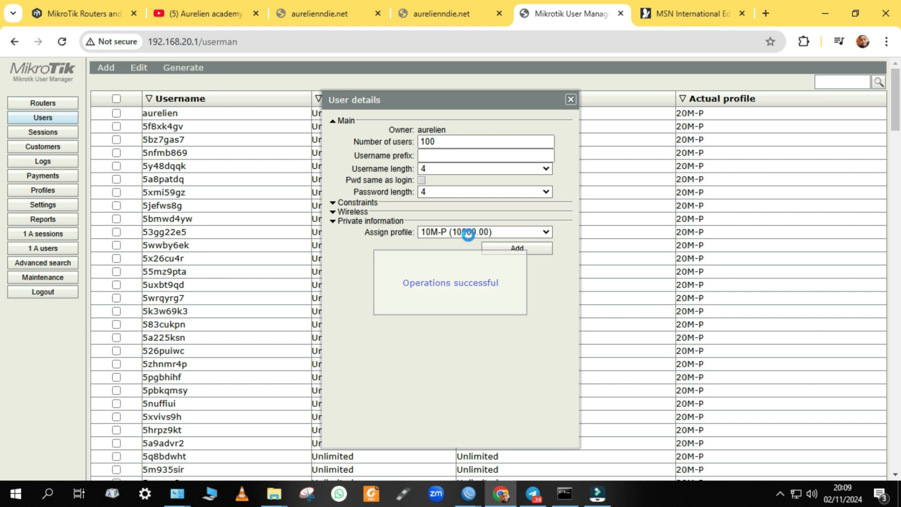
Check new user dtiq's details, then bring up the Generate options for CSV or vouchers
click(570, 100)
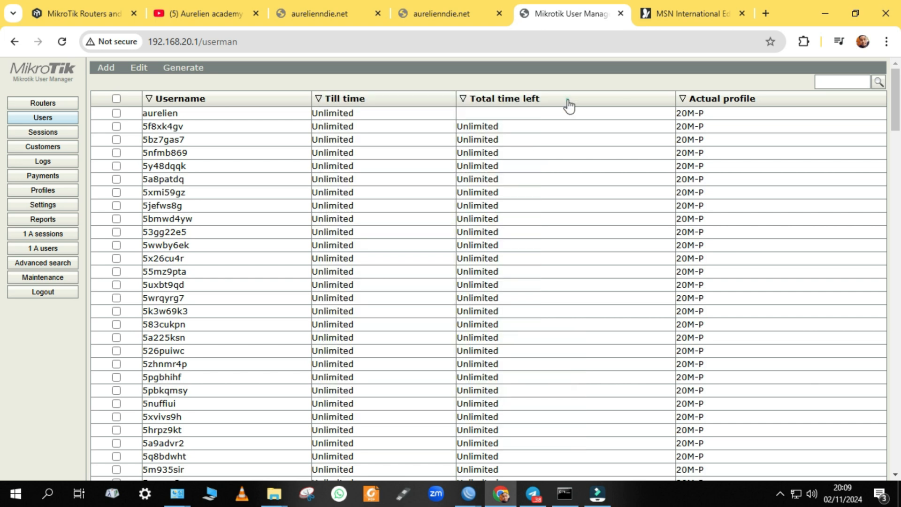
scroll(601, 157, down, 20)
scroll(827, 288, down, 10)
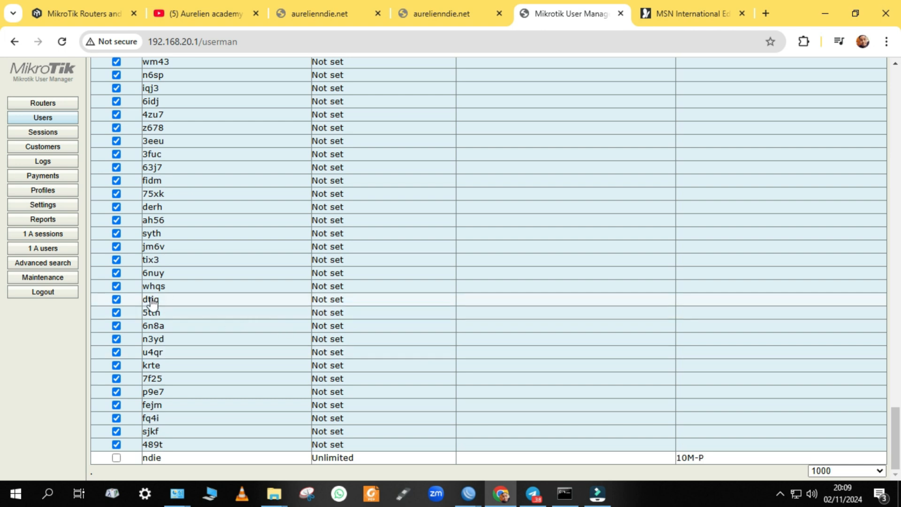
click(151, 300)
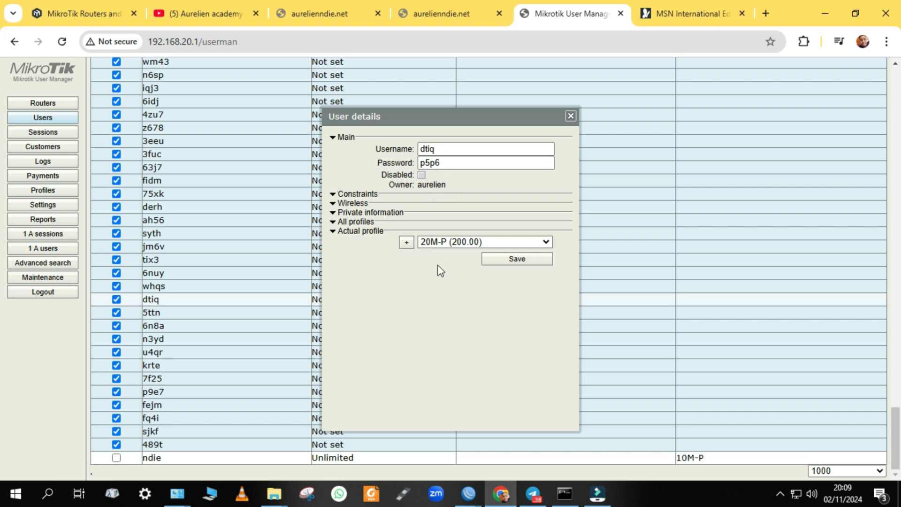
click(570, 116)
scroll(467, 160, up, 20)
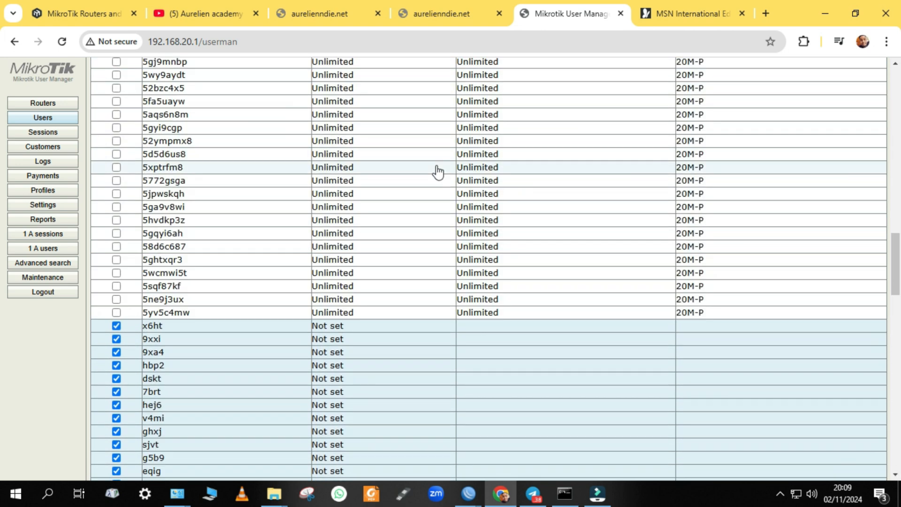
scroll(428, 177, up, 10)
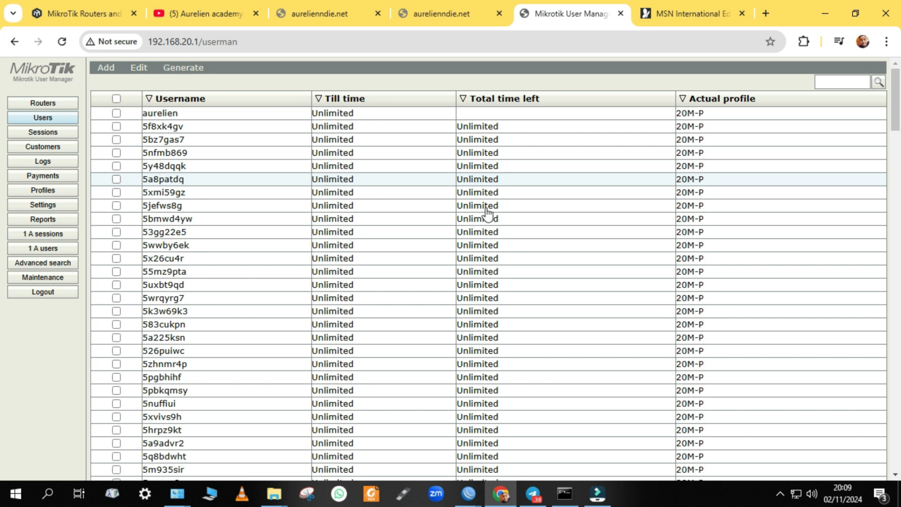
click(177, 76)
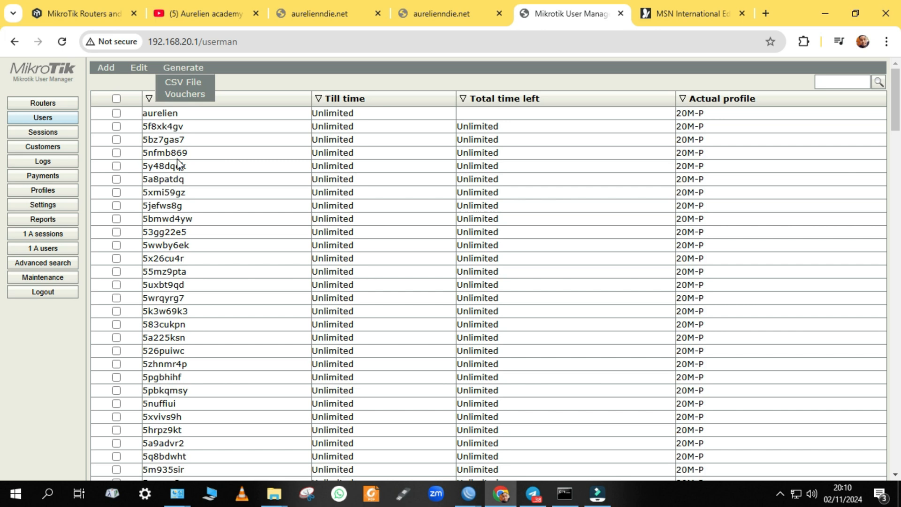
Generate the default vouchers with Break after left at None
click(186, 95)
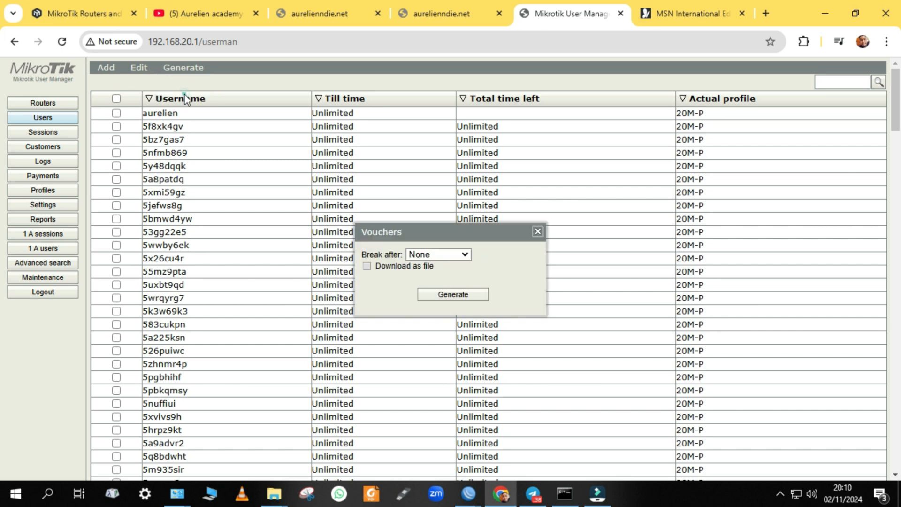
click(458, 257)
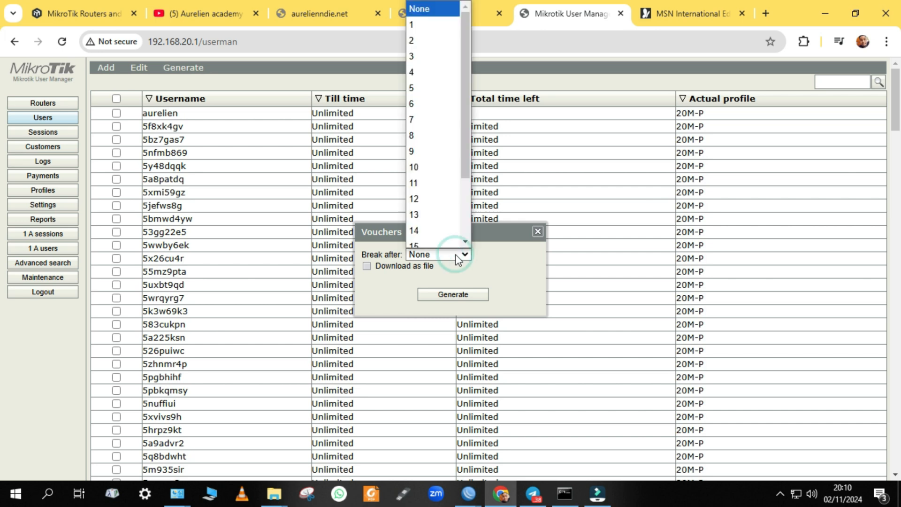
click(458, 257)
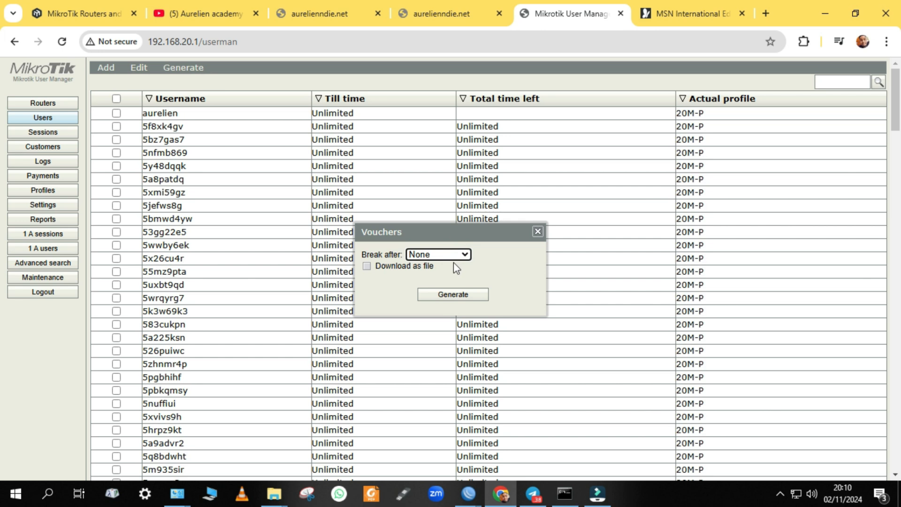
click(464, 257)
scroll(459, 178, down, 2)
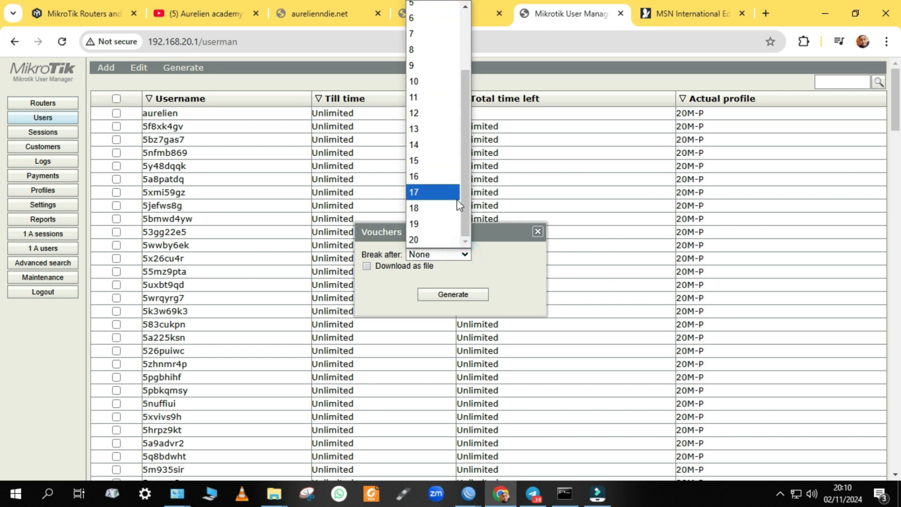
click(520, 274)
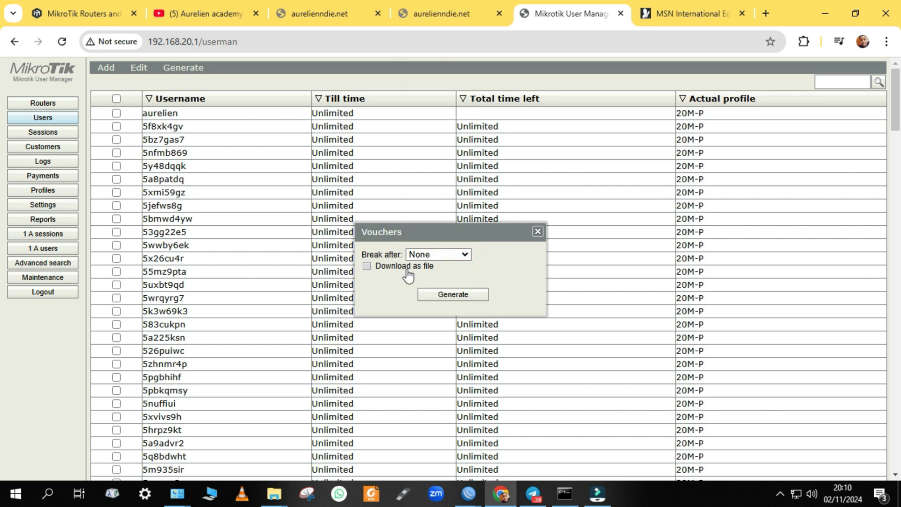
click(468, 296)
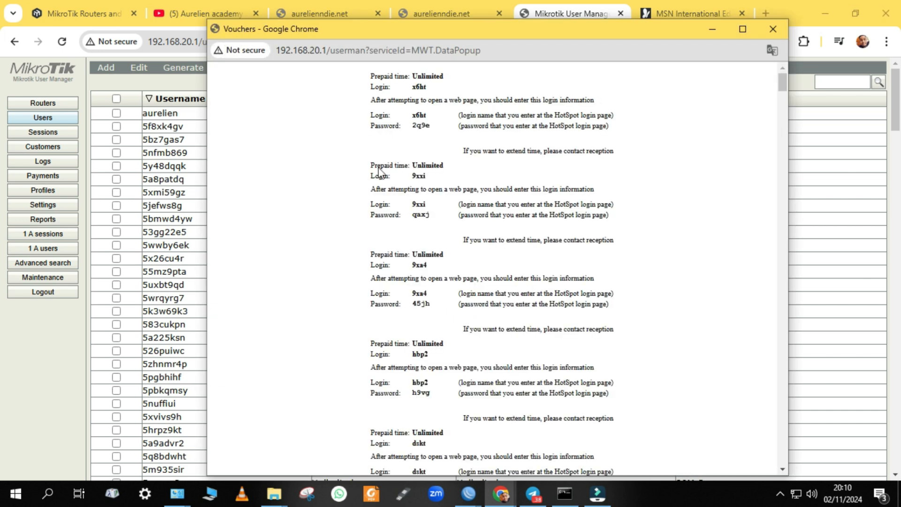
Scroll through the vouchers popup, checking entries such as fejm, then close it
scroll(454, 138, down, 20)
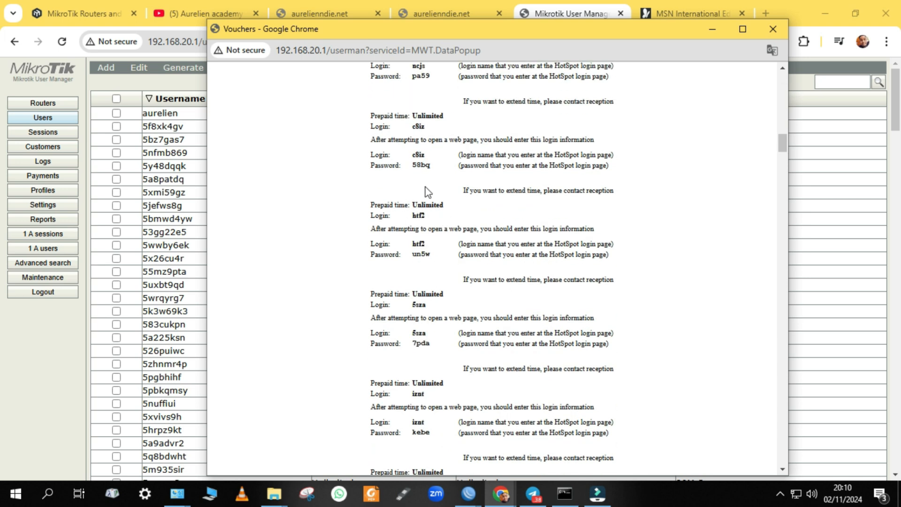
scroll(427, 191, down, 20)
scroll(518, 214, down, 20)
scroll(548, 256, down, 10)
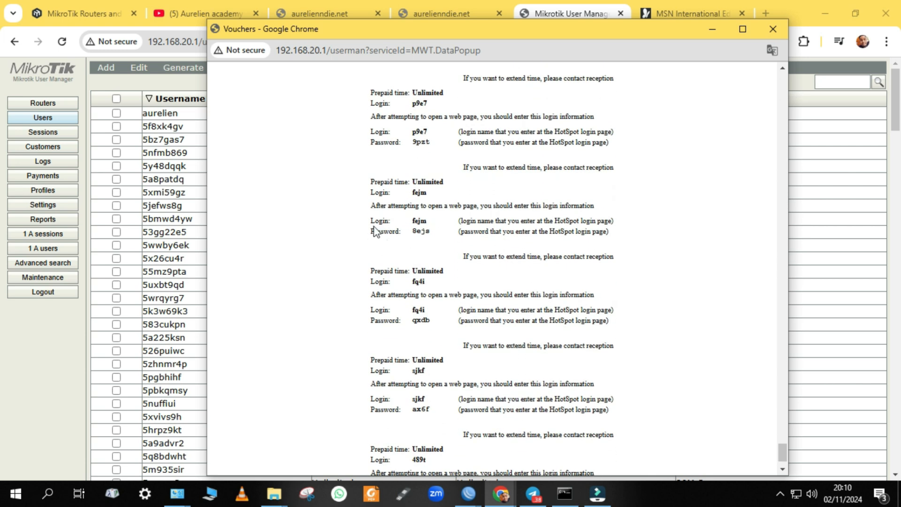
drag(368, 224, 417, 231)
click(432, 237)
scroll(543, 234, up, 5)
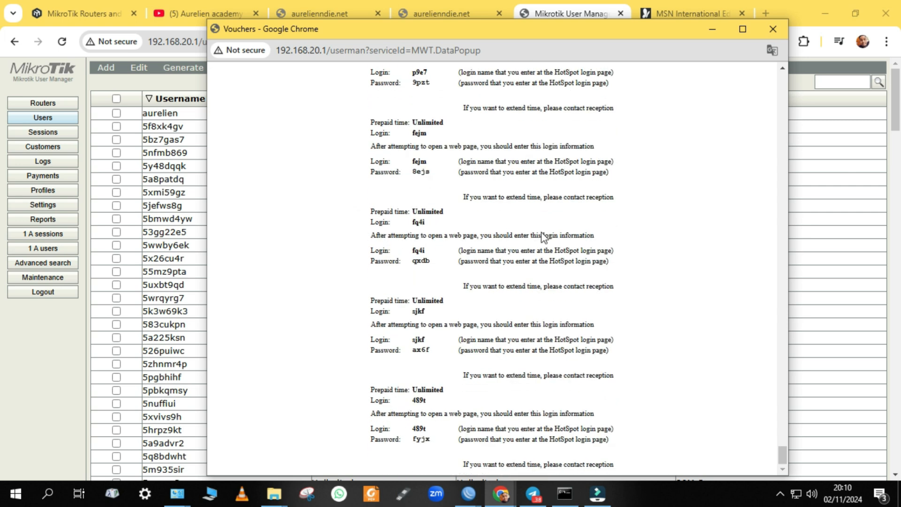
scroll(518, 252, up, 10)
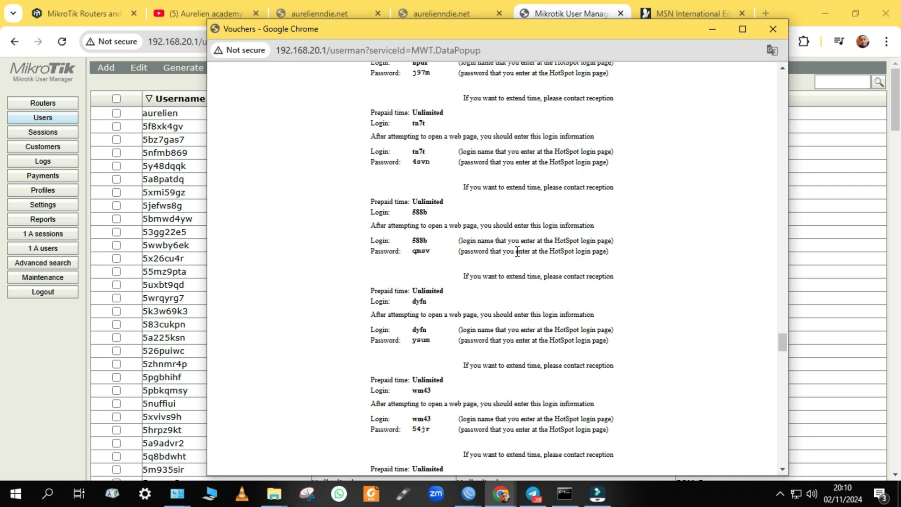
scroll(520, 254, up, 5)
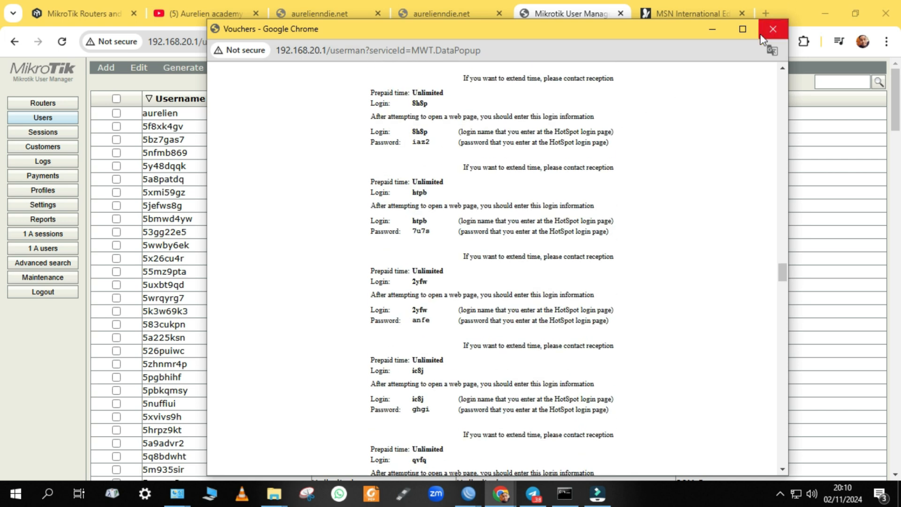
click(763, 35)
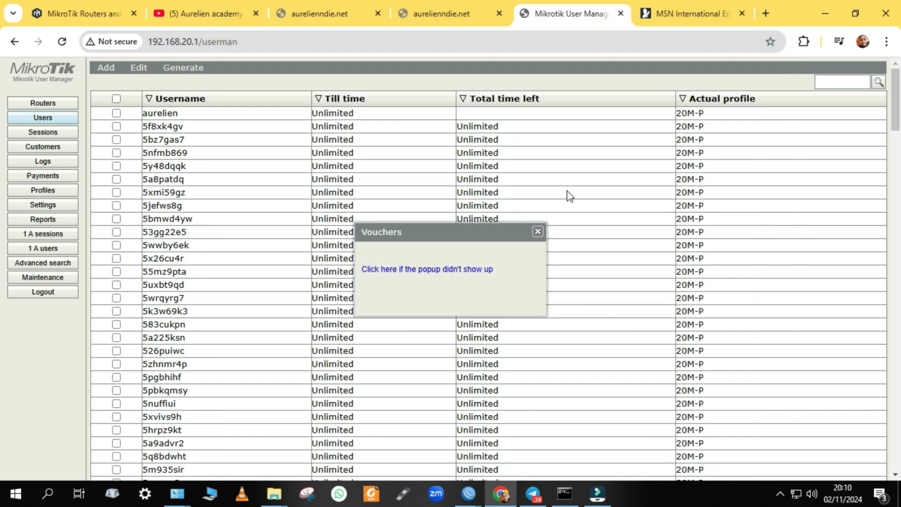
click(537, 231)
Regenerate the vouchers, glance over them, and dismiss the vouchers window
click(187, 67)
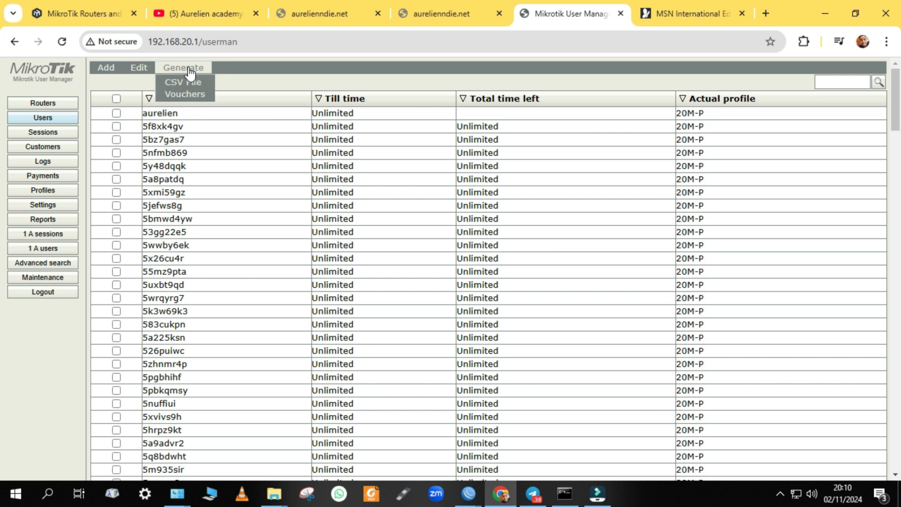
click(185, 94)
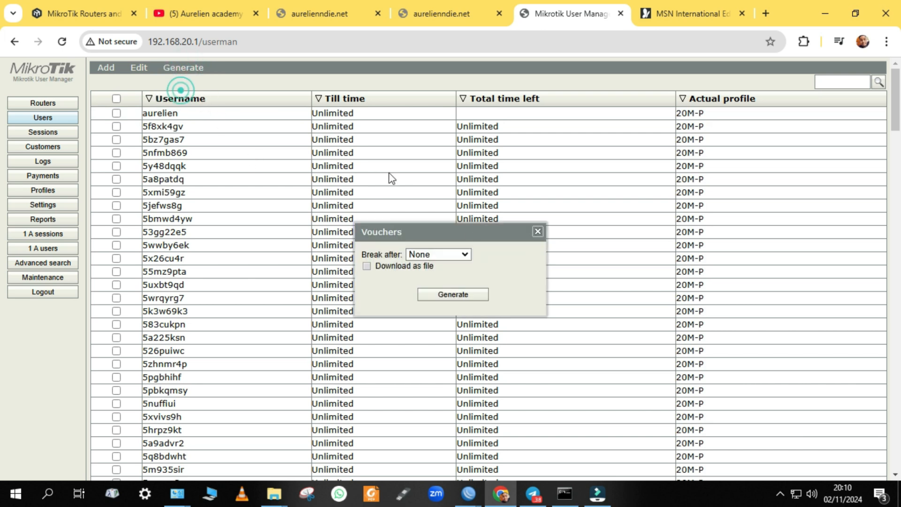
click(448, 295)
scroll(459, 202, down, 1)
scroll(459, 202, down, 10)
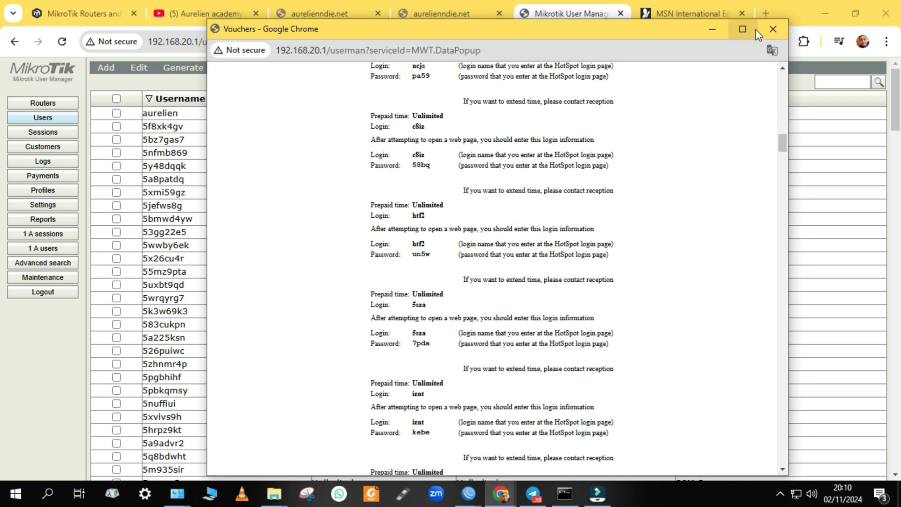
click(712, 30)
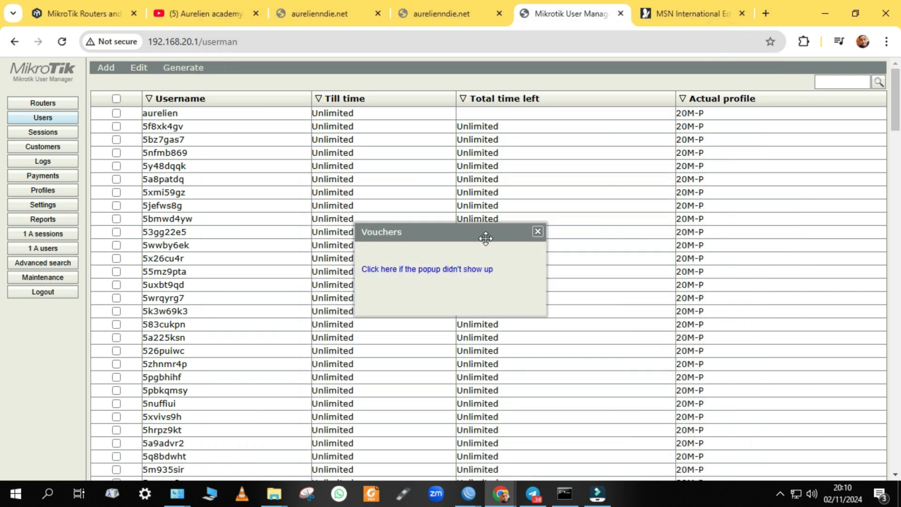
click(538, 231)
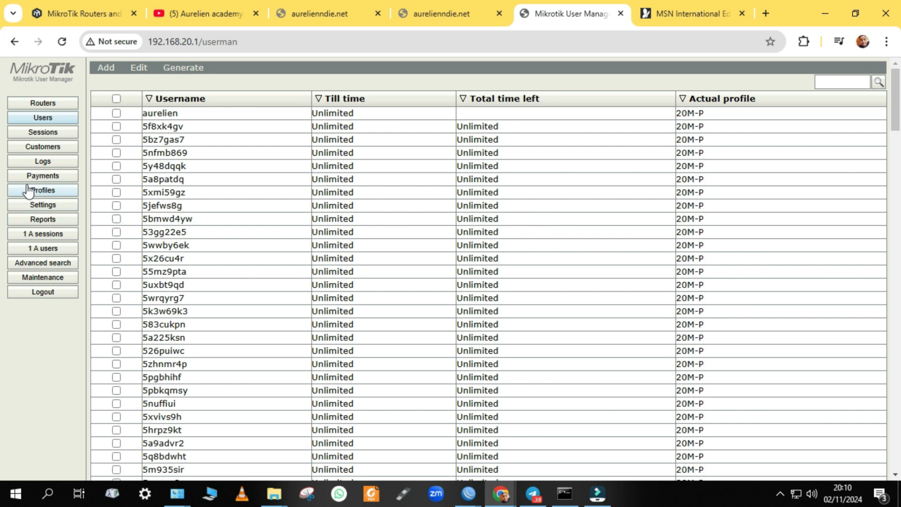
Go to Settings > Templates and load the Vouchers template
click(47, 205)
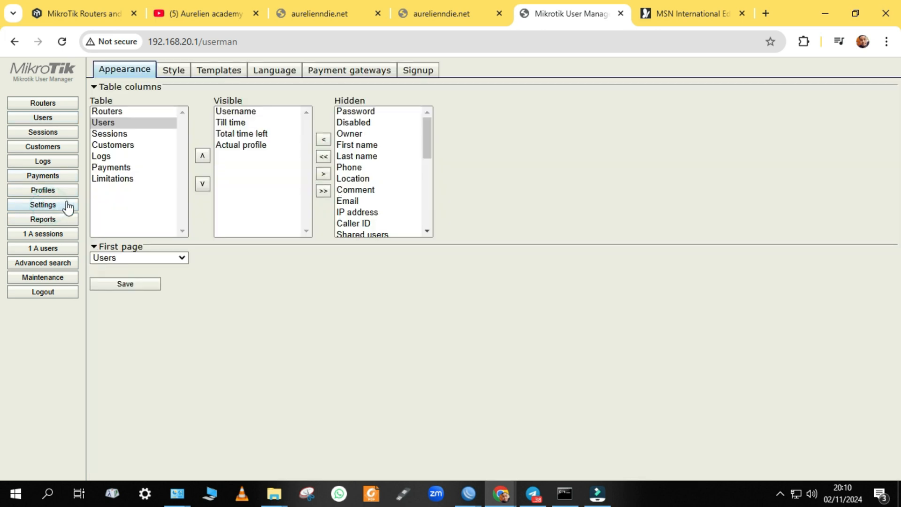
click(209, 72)
click(243, 88)
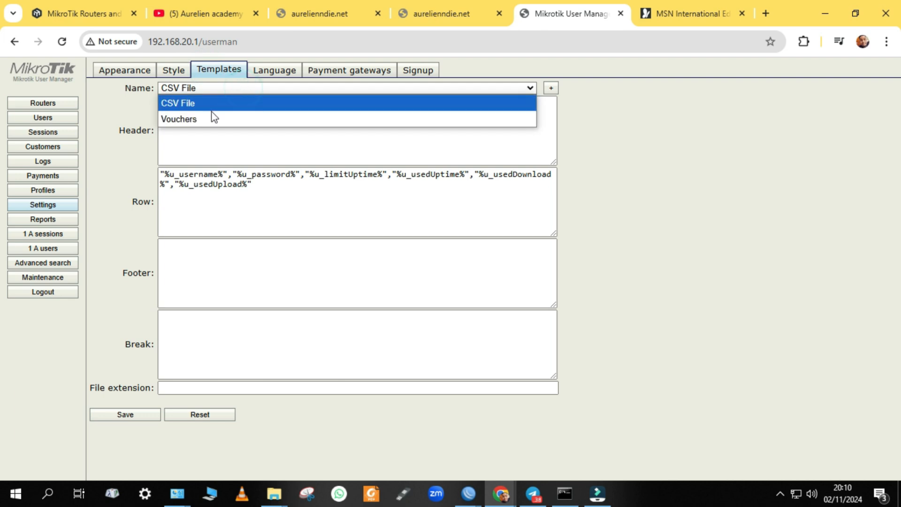
click(215, 87)
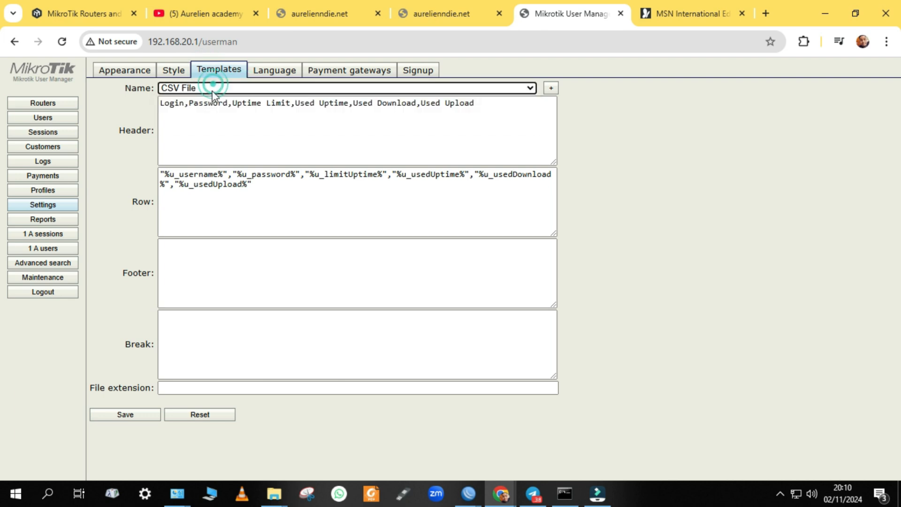
click(212, 91)
click(207, 120)
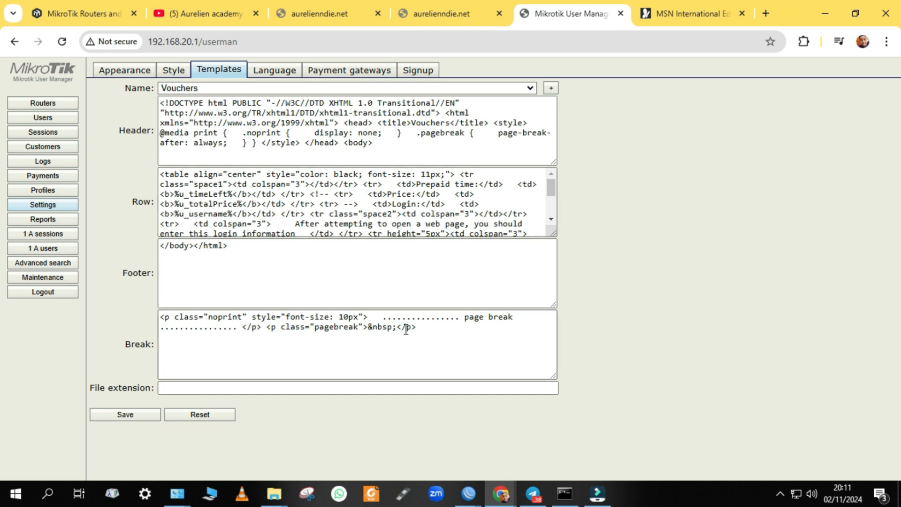
Minimize Chrome, cmd, Network Centre and Telegram to reach the vouchers file, then restore Chrome
click(831, 21)
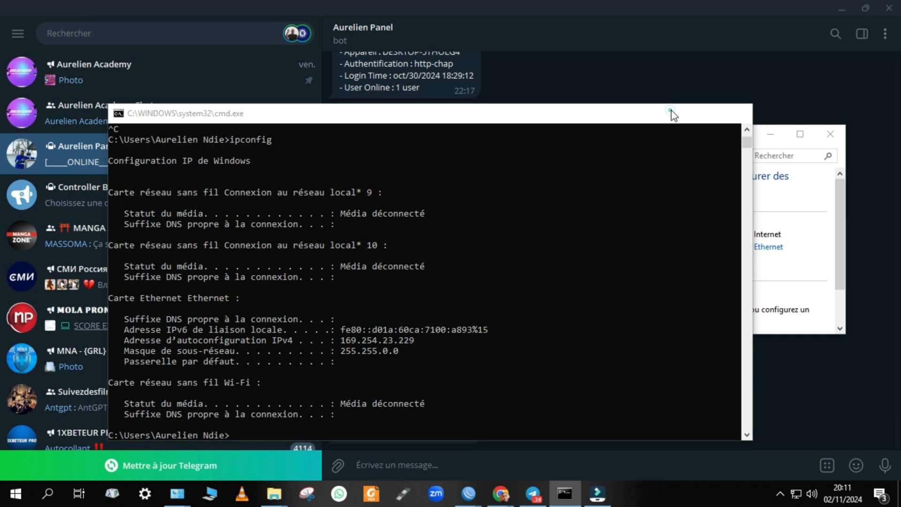
click(676, 113)
click(769, 135)
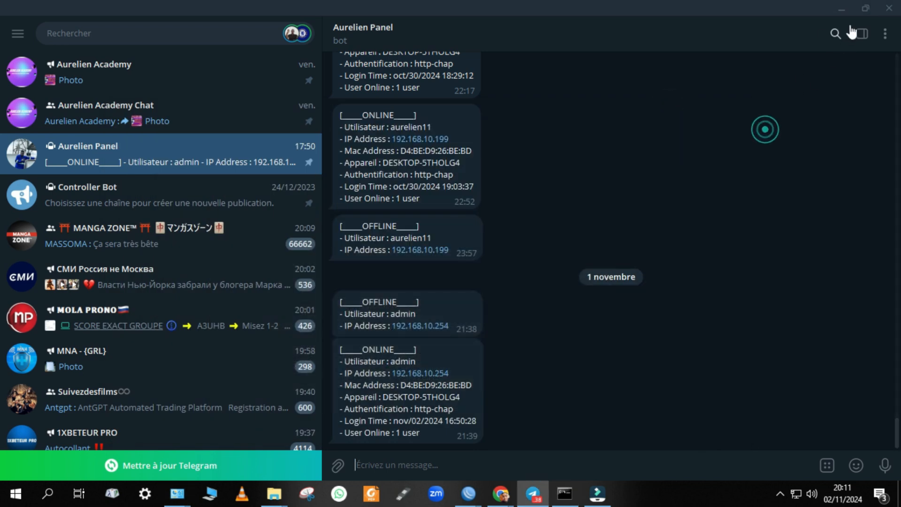
click(849, 12)
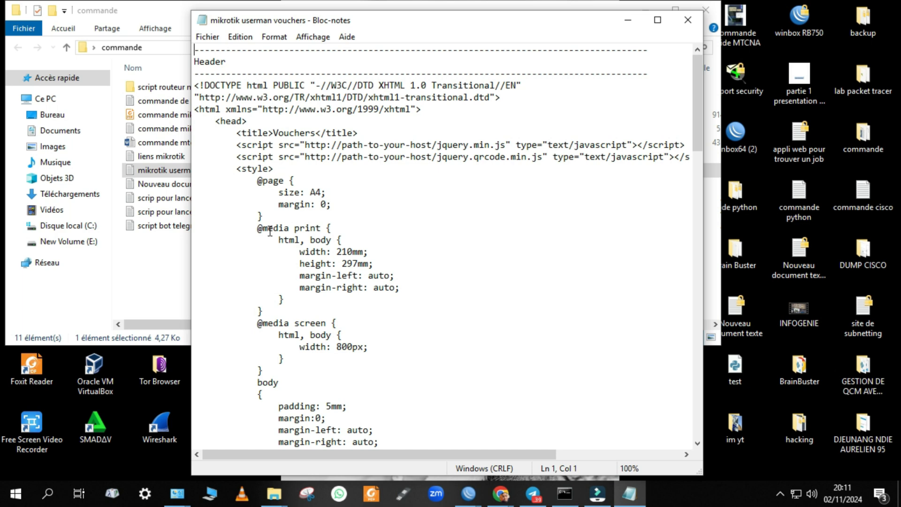
mouse_move(504, 495)
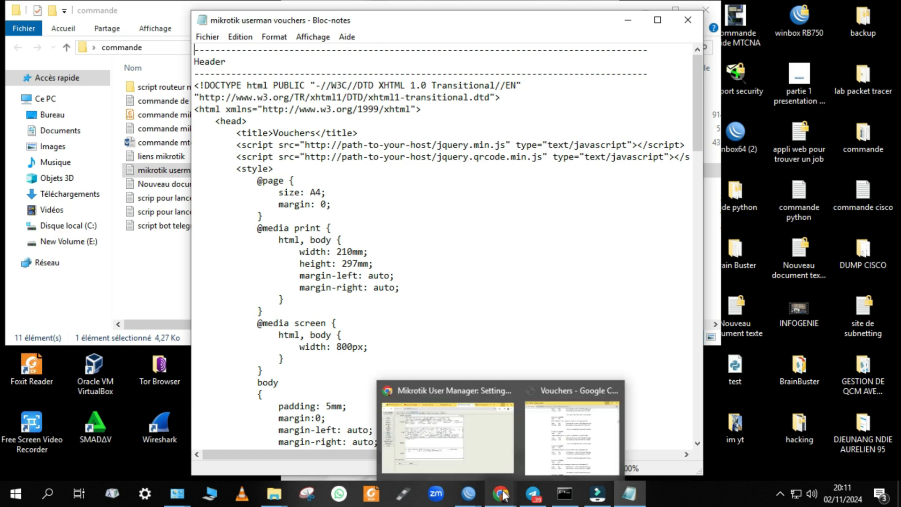
click(503, 455)
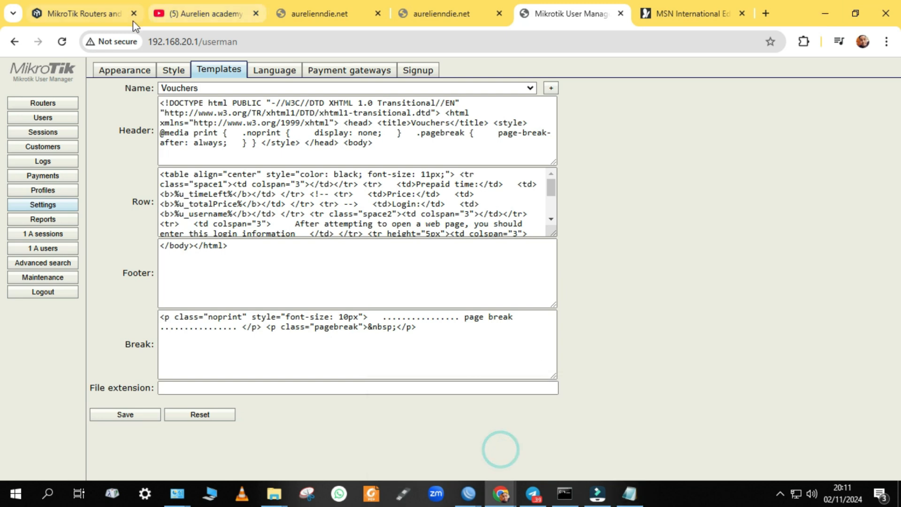
Switch to the YouTube channel tab, check the channel chat in Telegram, then minimize Telegram
click(196, 12)
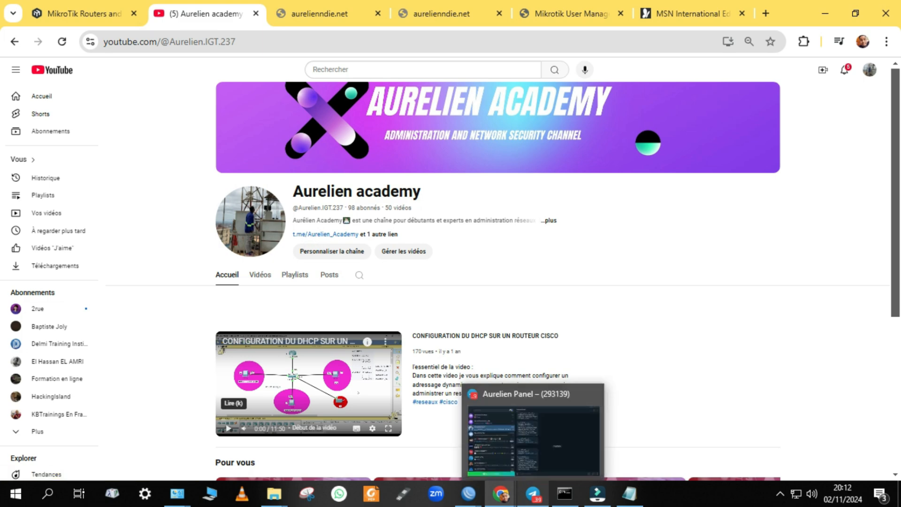
click(533, 493)
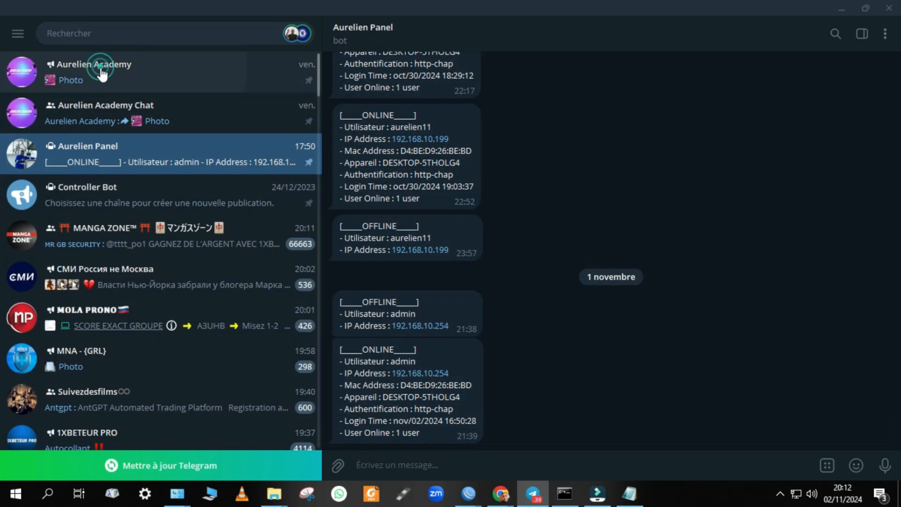
click(108, 84)
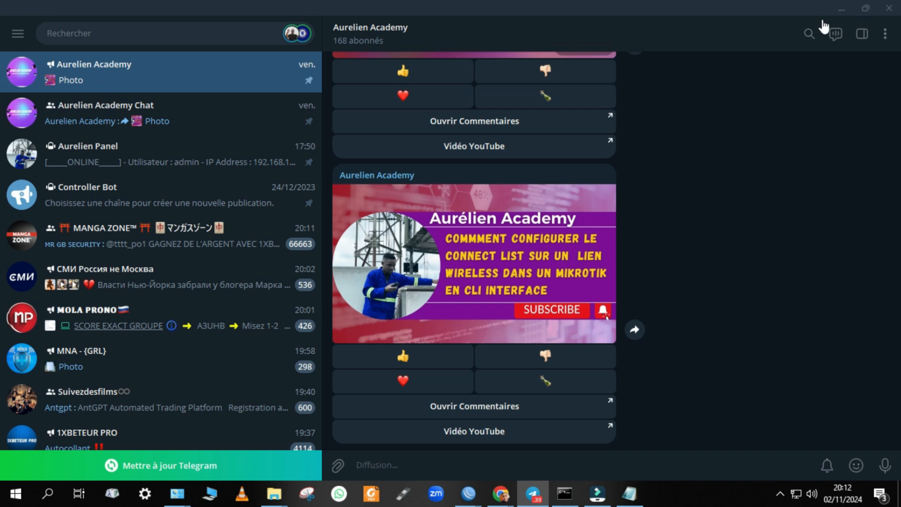
click(839, 15)
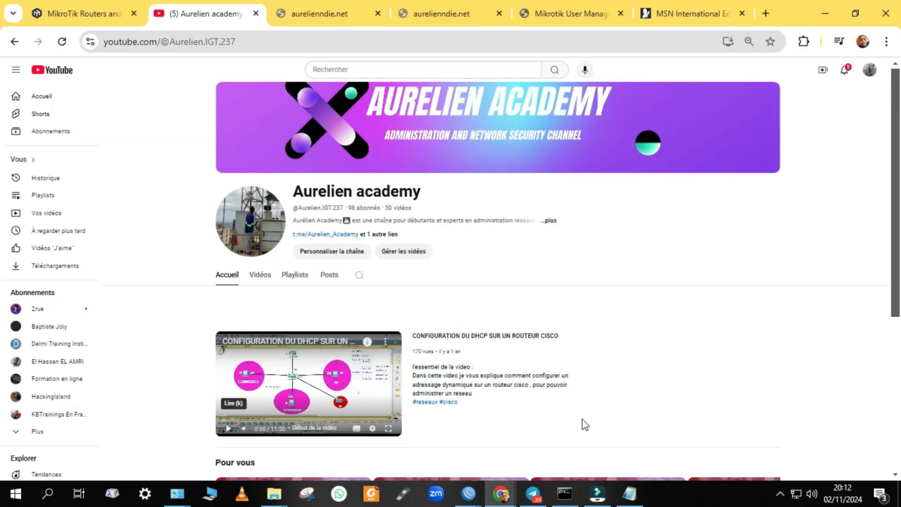
mouse_move(504, 502)
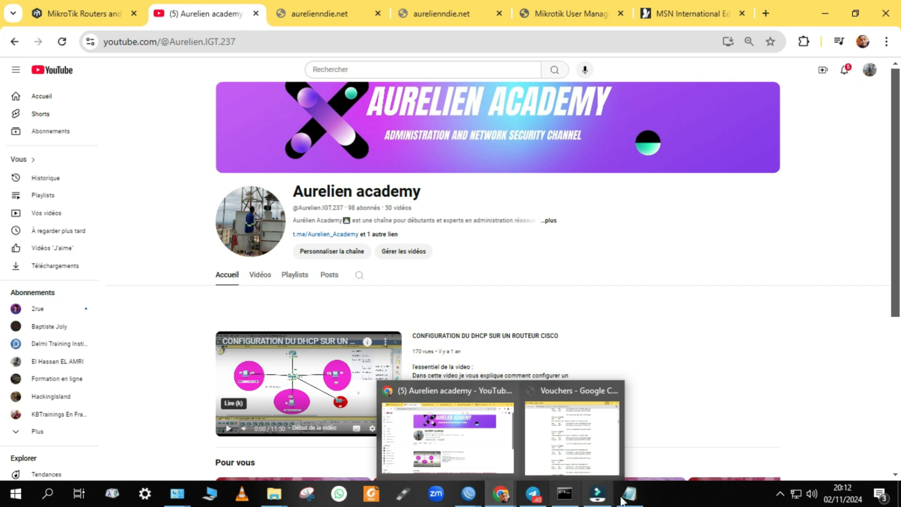
In Notepad, select the Header HTML from the DOCTYPE line through the opening body tag
mouse_move(629, 493)
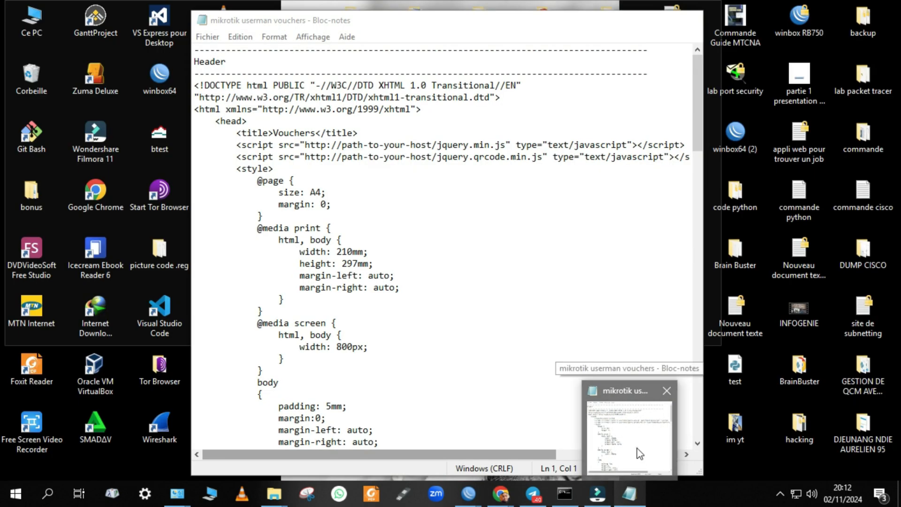
click(637, 453)
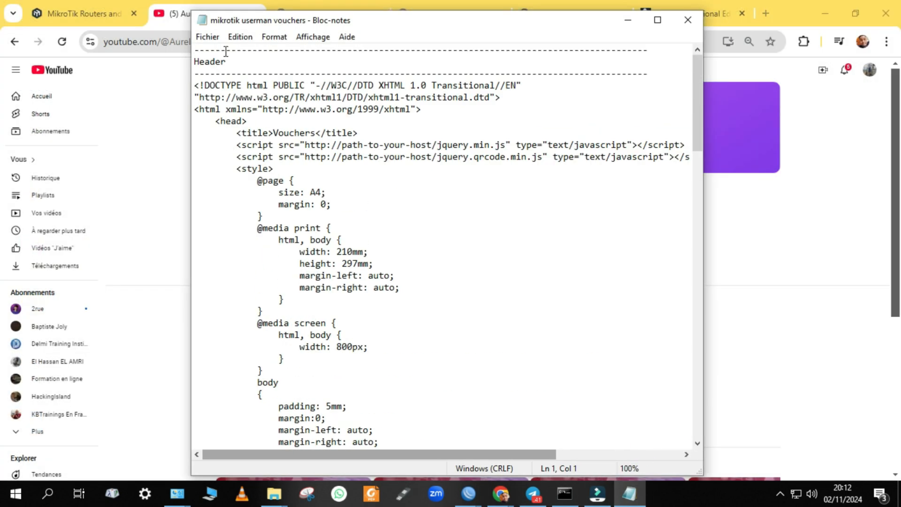
drag(194, 86, 371, 263)
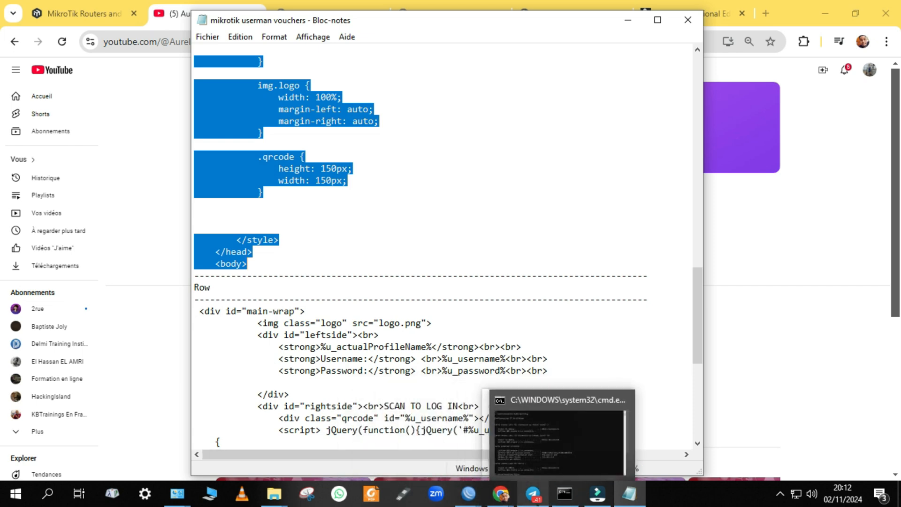
Return Chrome to the MikroTik User Manager Vouchers template page
mouse_move(501, 492)
click(557, 436)
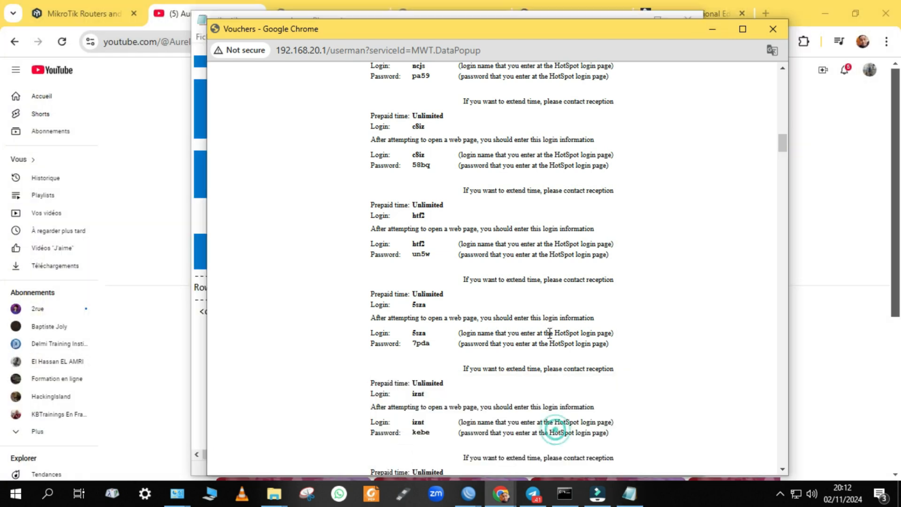
click(815, 12)
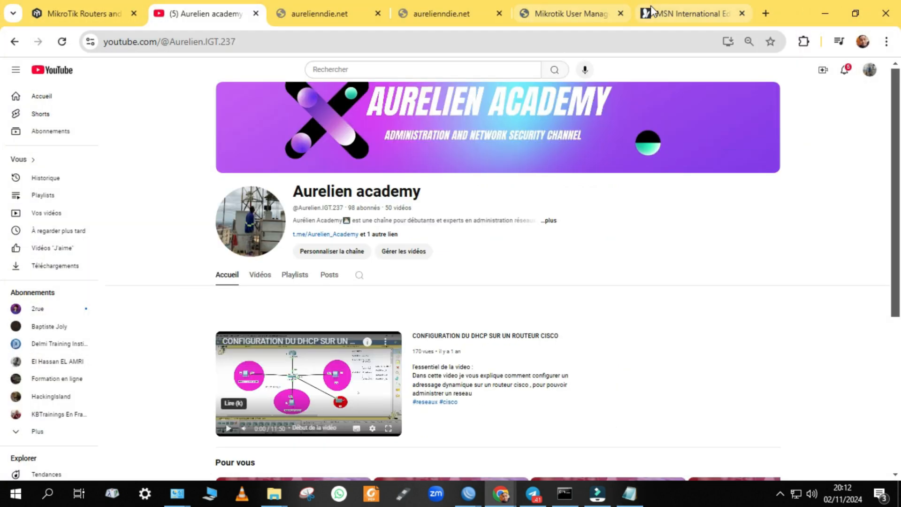
click(603, 14)
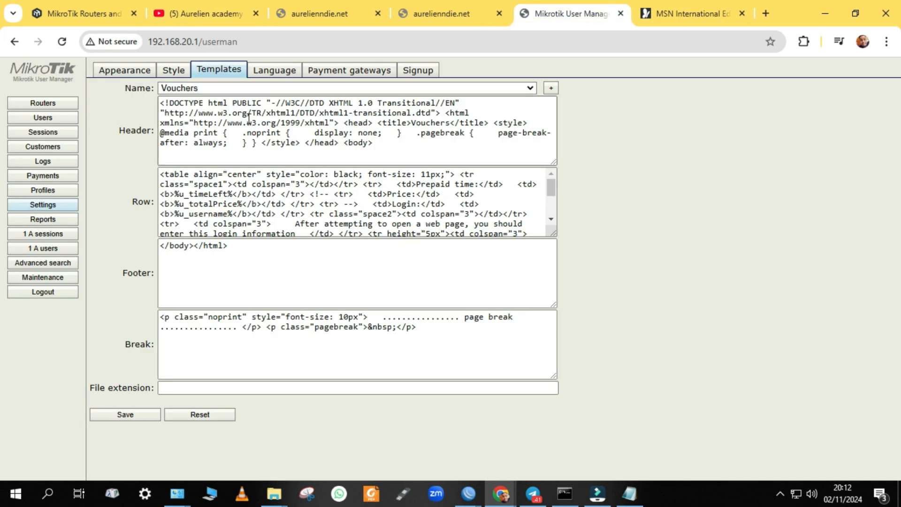
Replace the old Vouchers Header HTML with the pasted custom card-style HTML
drag(384, 145, 139, 77)
key(Delete)
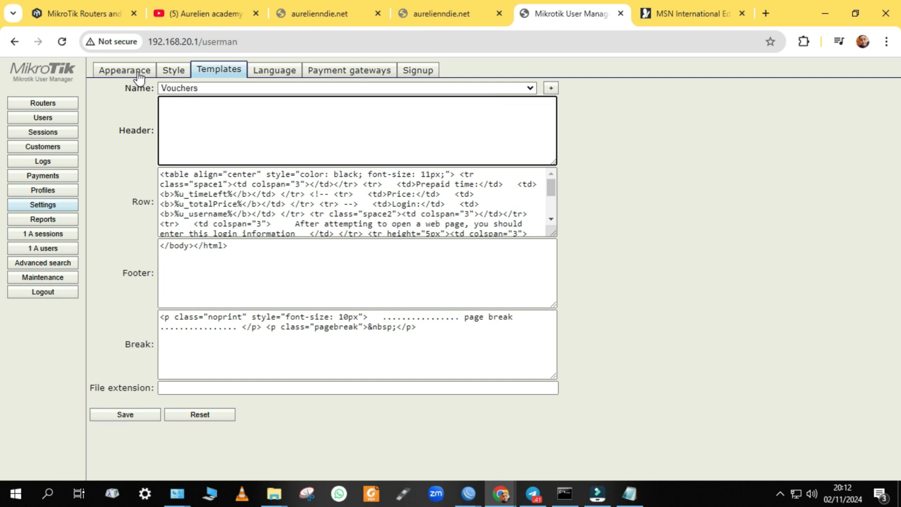
click(165, 103)
key(ctrl+v)
scroll(201, 148, up, 15)
scroll(237, 146, down, 15)
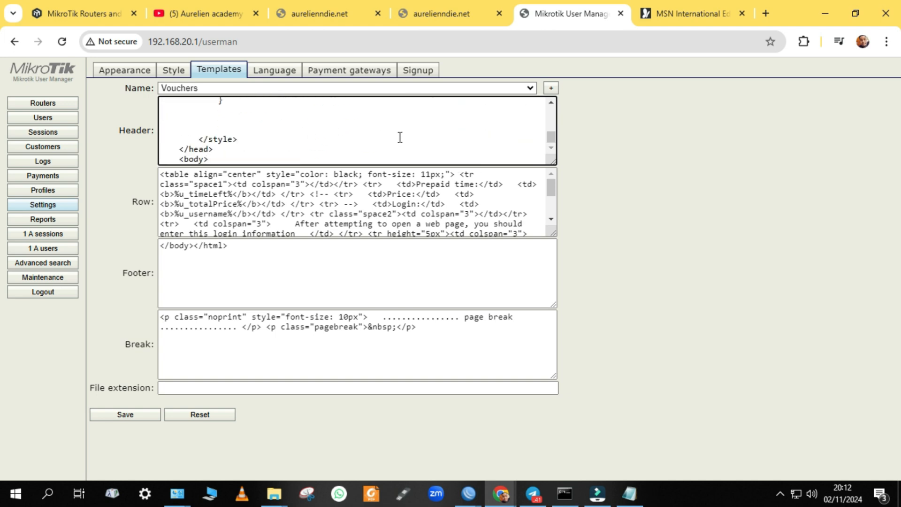
scroll(202, 149, up, 15)
scroll(201, 155, down, 5)
Clear all of the old HTML from the Row field
scroll(201, 172, down, 5)
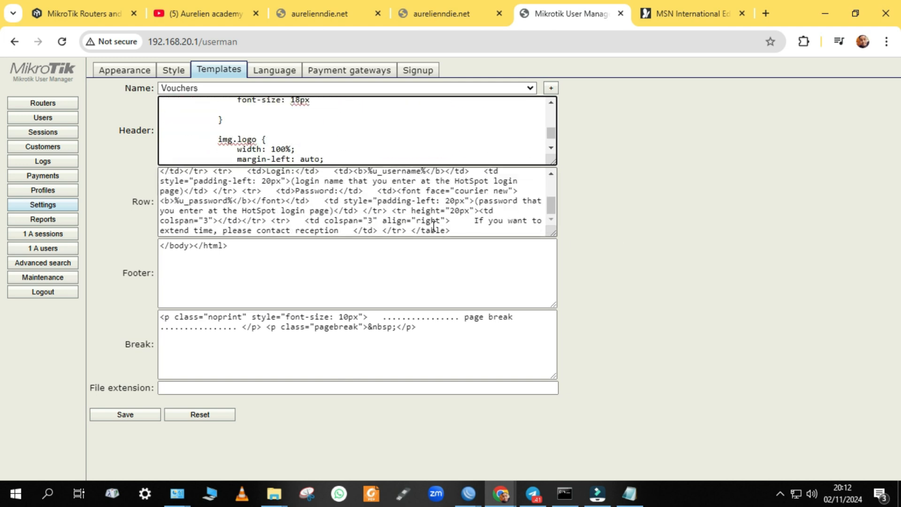
key(ctrl+a)
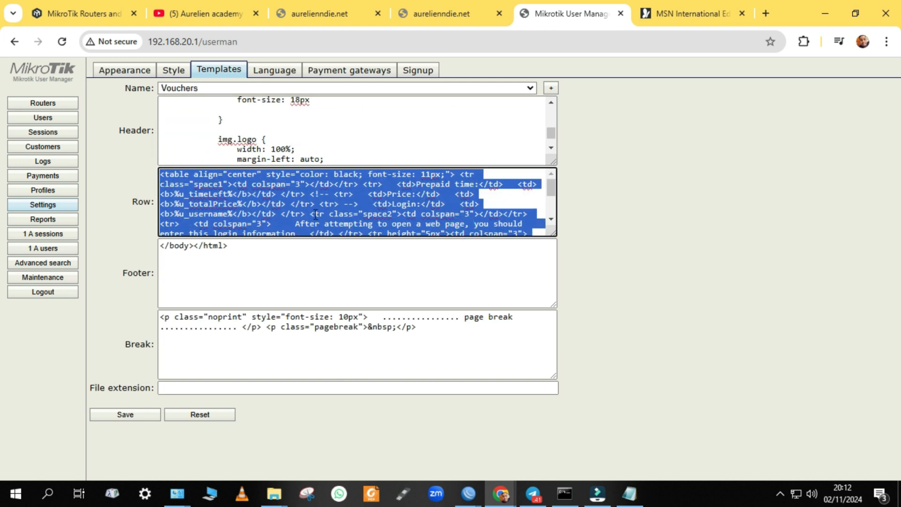
scroll(351, 236, down, 5)
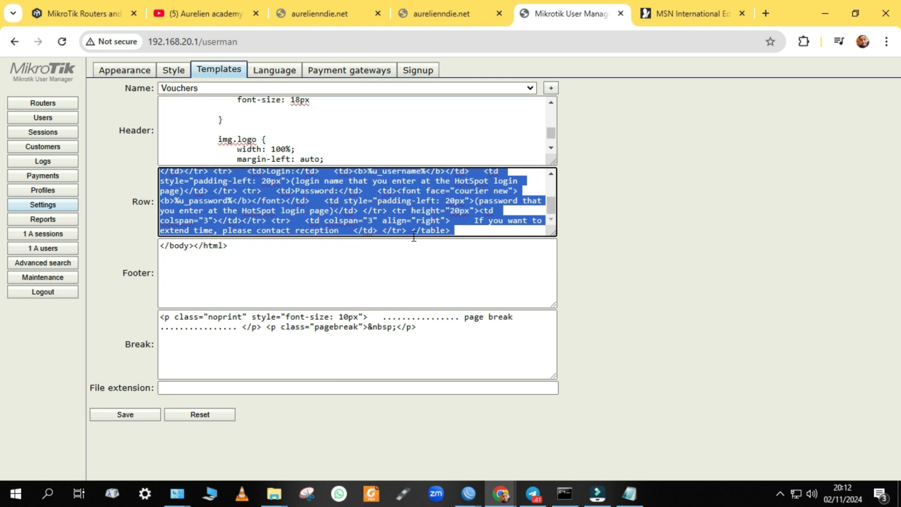
key(Delete)
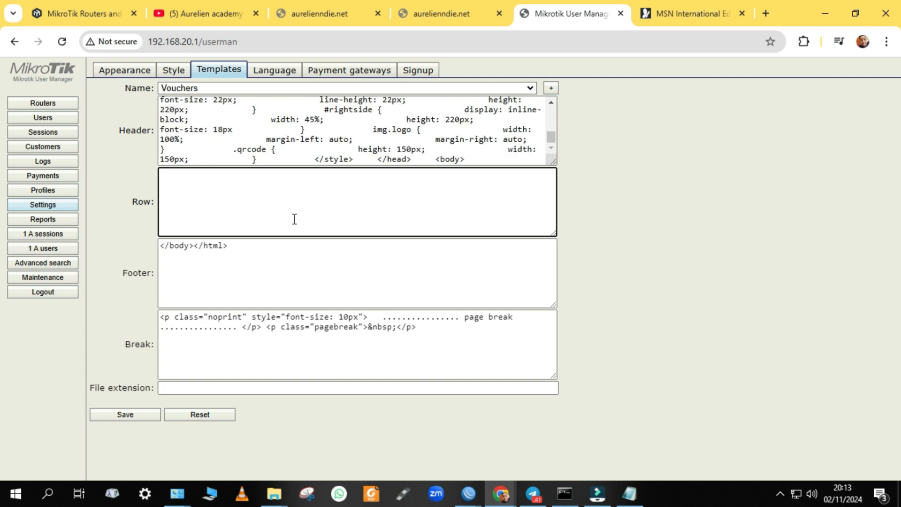
scroll(337, 145, up, 10)
scroll(337, 144, down, 2)
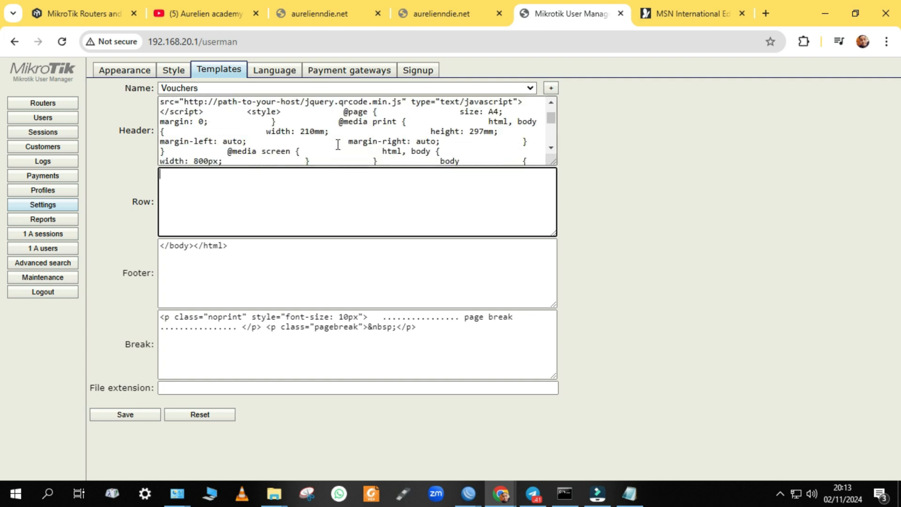
scroll(337, 145, down, 3)
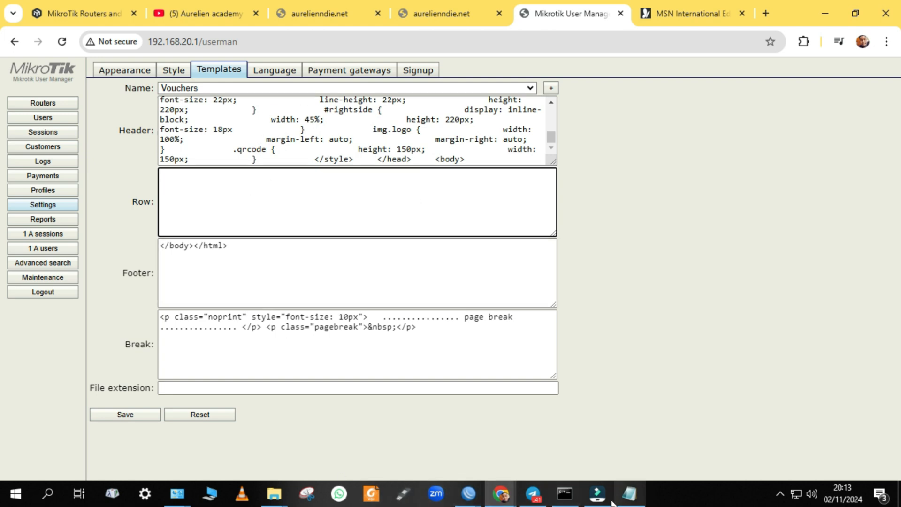
Copy the custom QR-code Row HTML from Notepad into the template's Row field
mouse_move(629, 494)
click(659, 454)
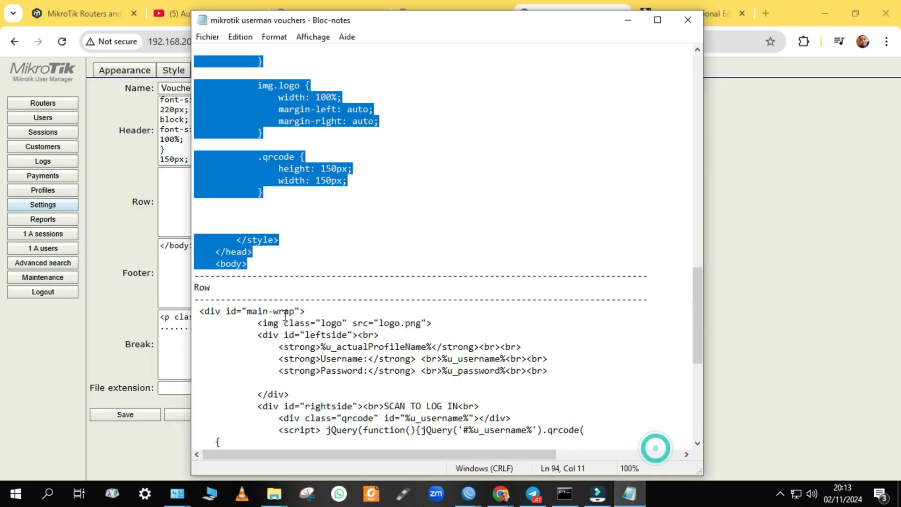
scroll(231, 314, down, 5)
scroll(231, 314, down, 4)
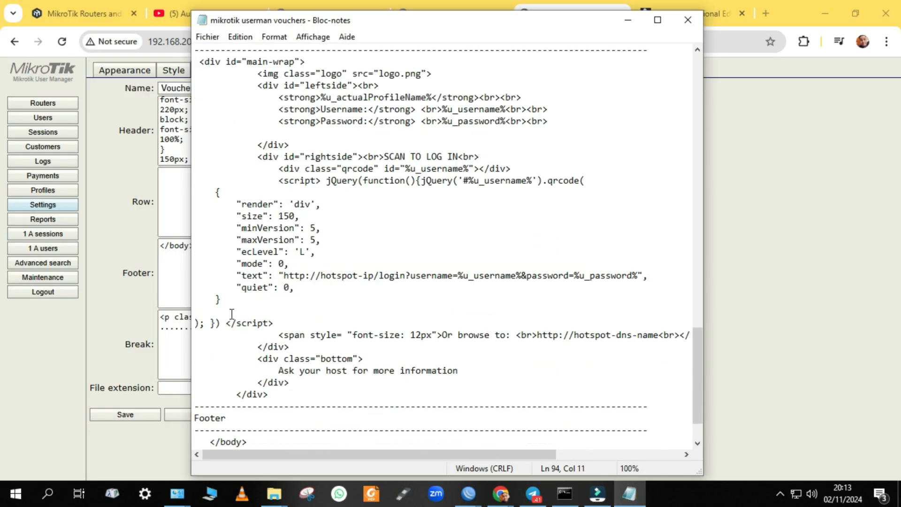
drag(290, 336, 198, 107)
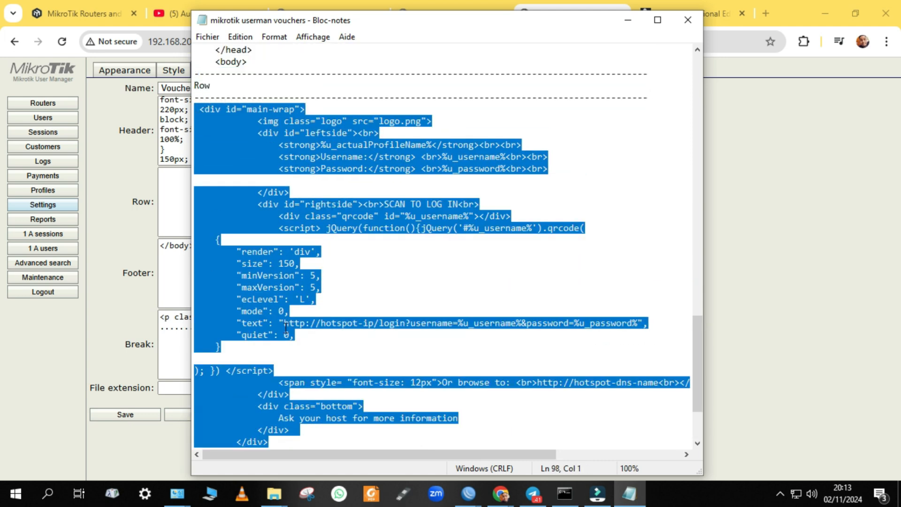
click(784, 248)
click(182, 177)
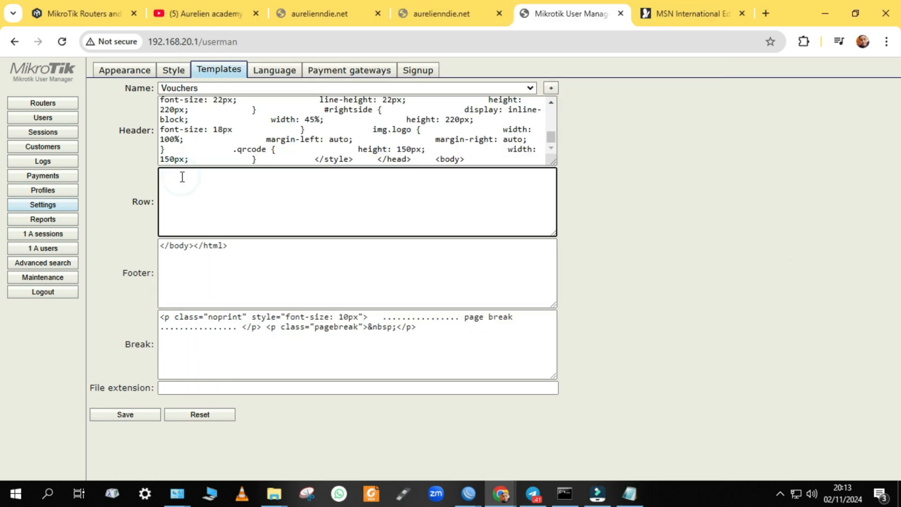
key(ctrl+v)
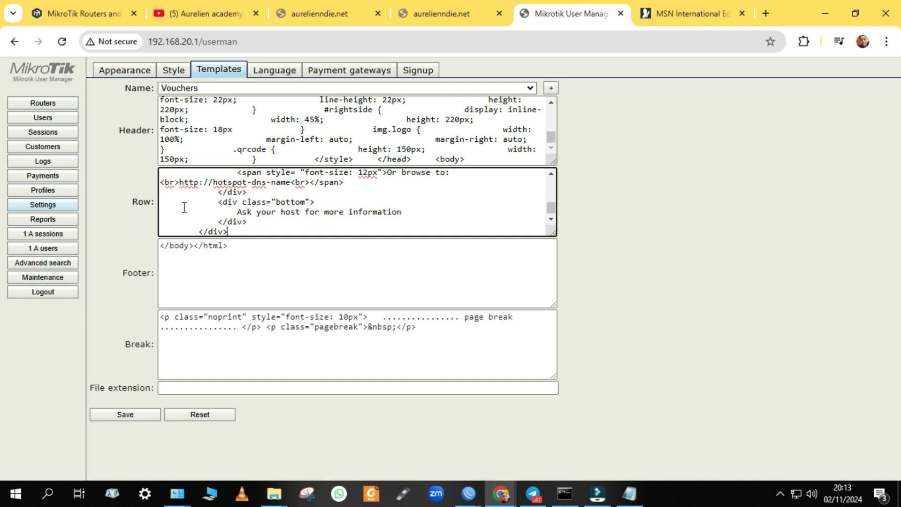
Replace the Footer markup with the closing </body></html> tags from Notepad
triple_click(302, 257)
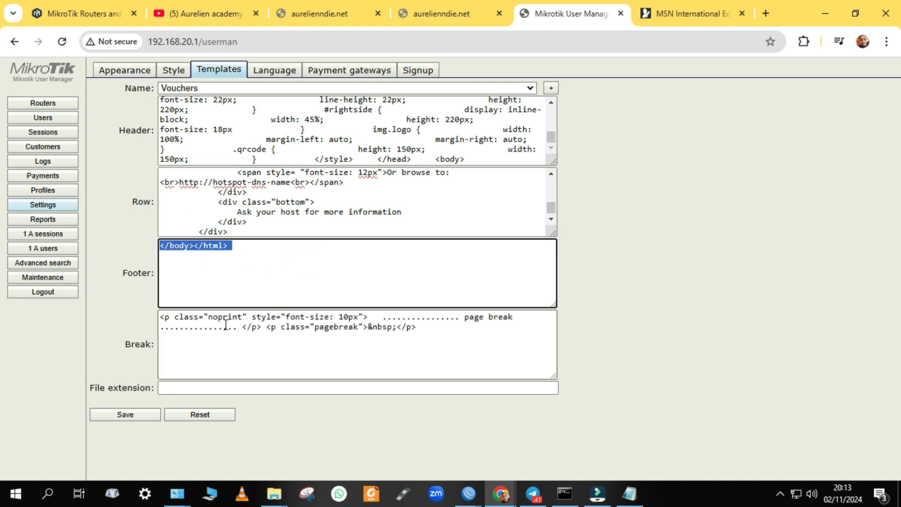
key(Delete)
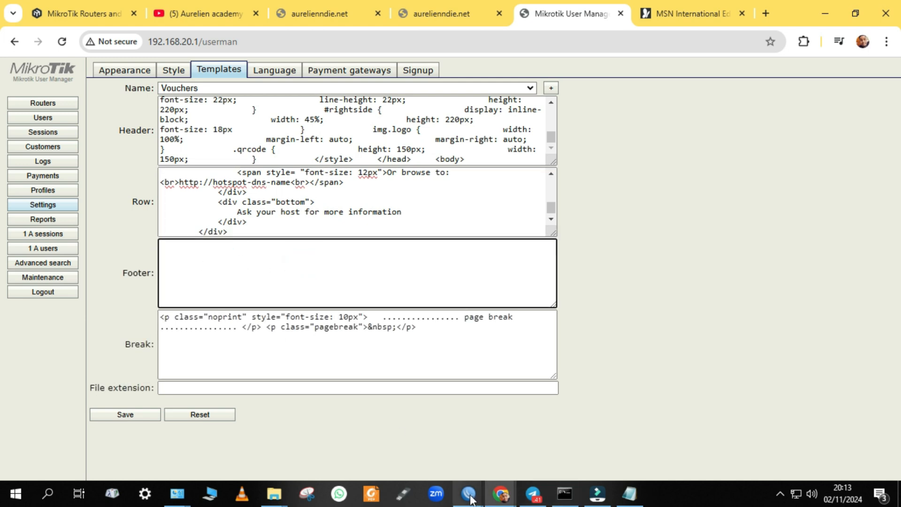
click(631, 495)
scroll(369, 340, down, 3)
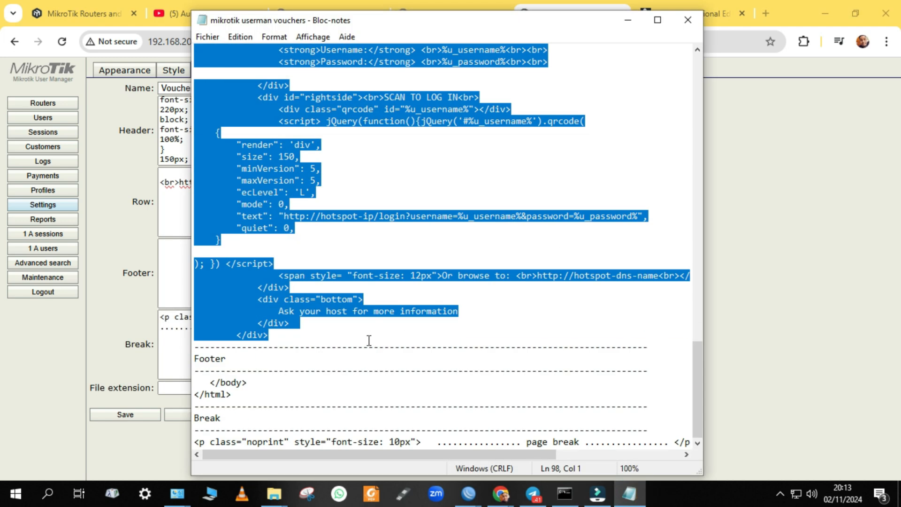
drag(253, 395, 197, 384)
key(ctrl+c)
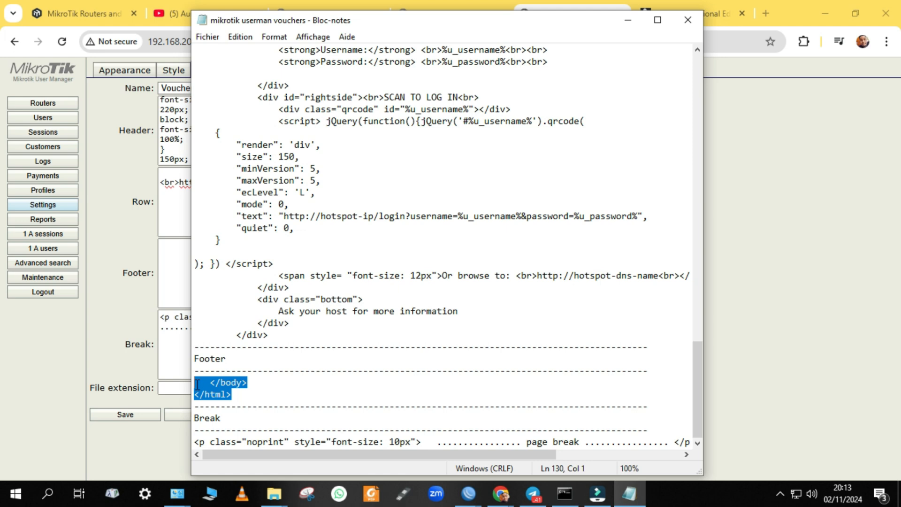
click(181, 303)
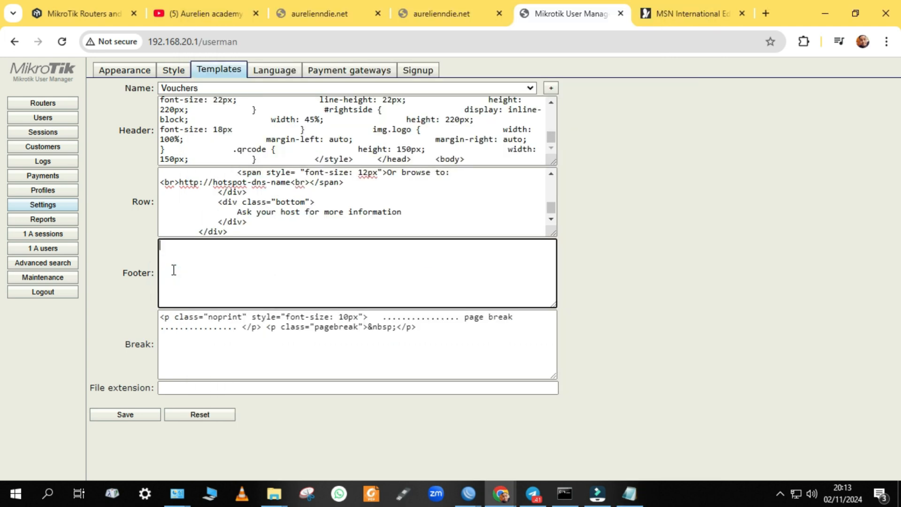
key(ctrl+v)
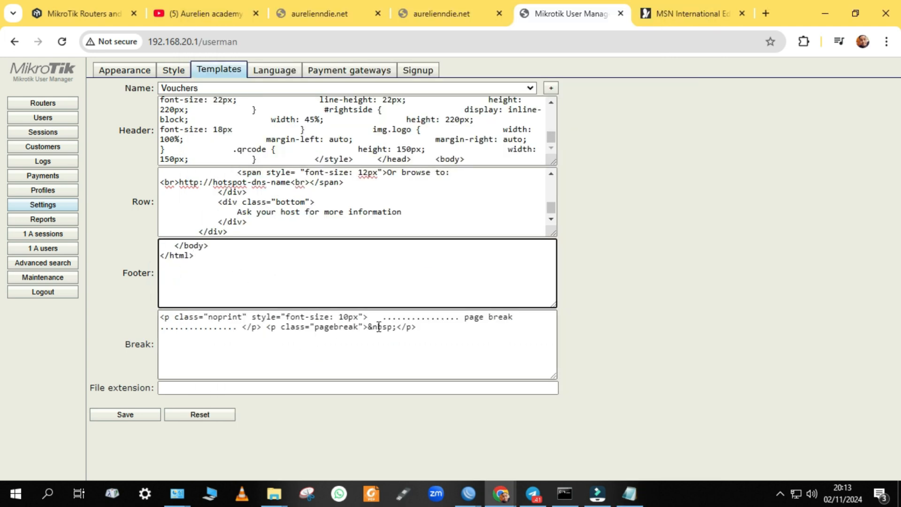
Replace the Break markup with the page-break HTML from Notepad and save the template
drag(436, 336, 157, 314)
key(BackSpace)
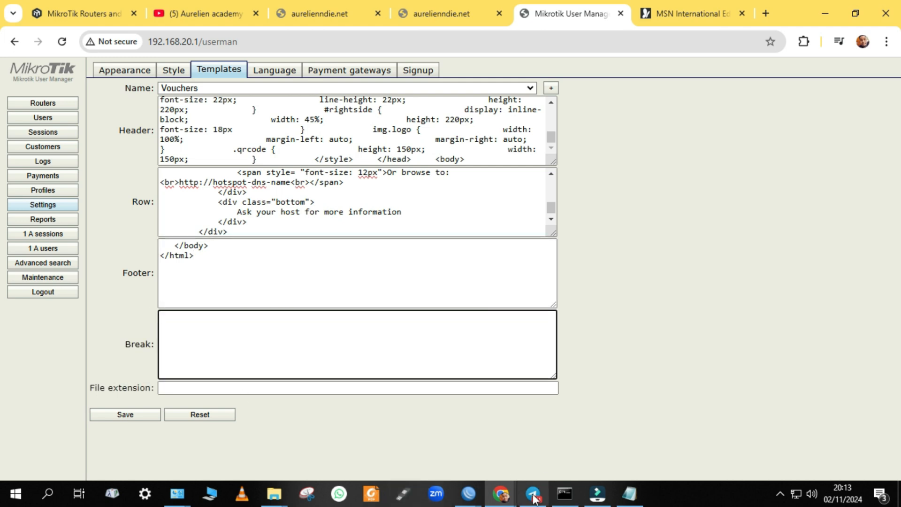
click(629, 493)
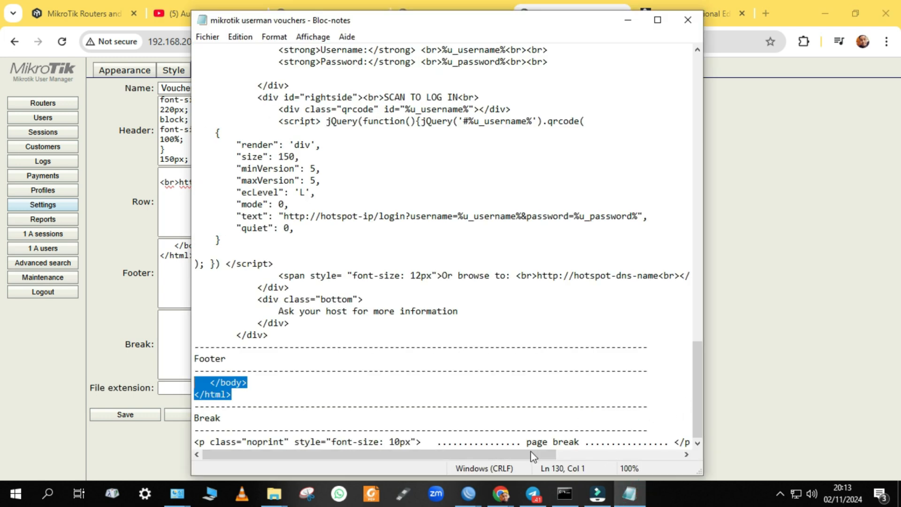
drag(196, 443, 746, 445)
key(ctrl+c)
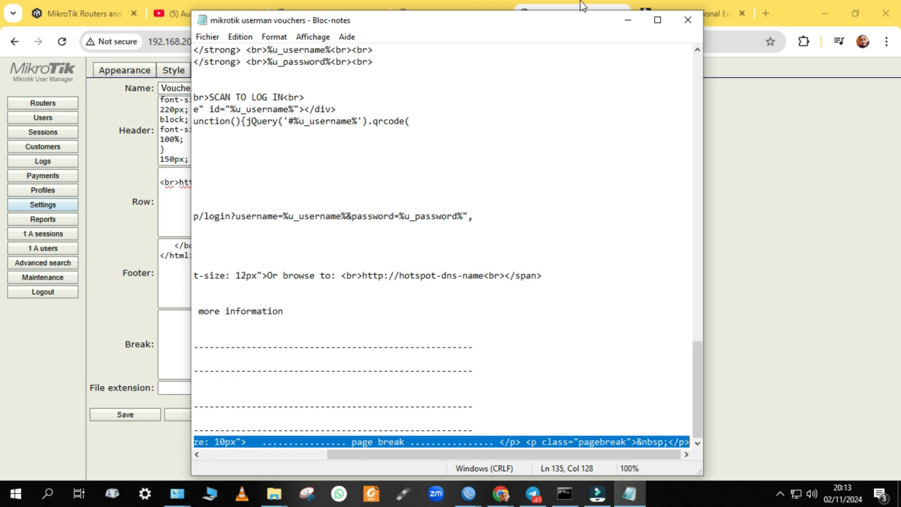
click(626, 21)
click(198, 321)
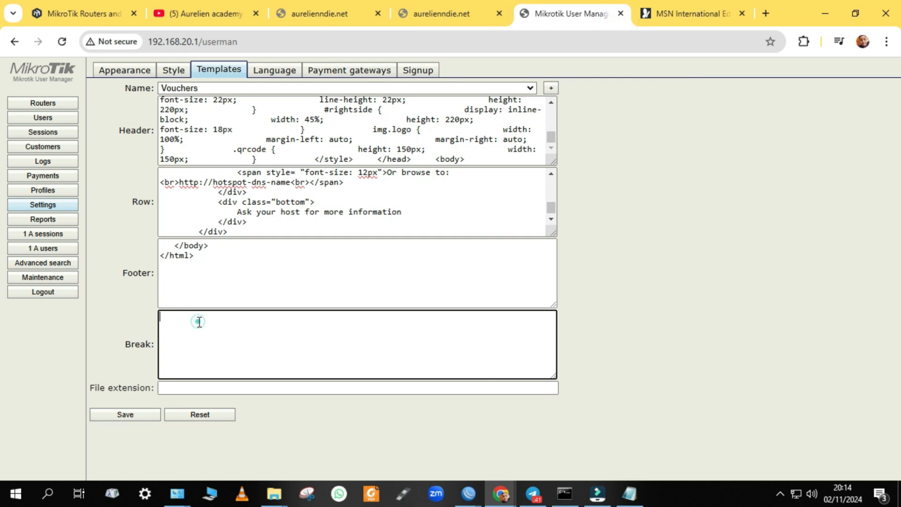
key(ctrl+v)
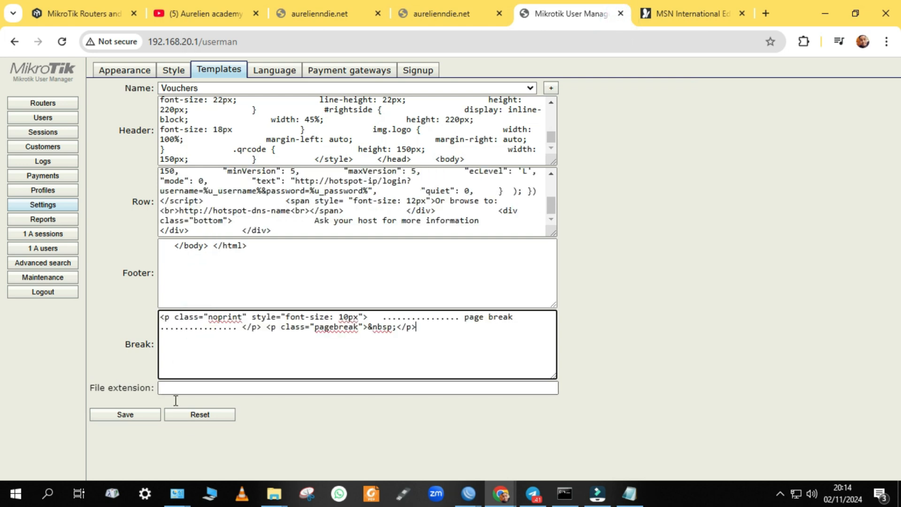
click(126, 413)
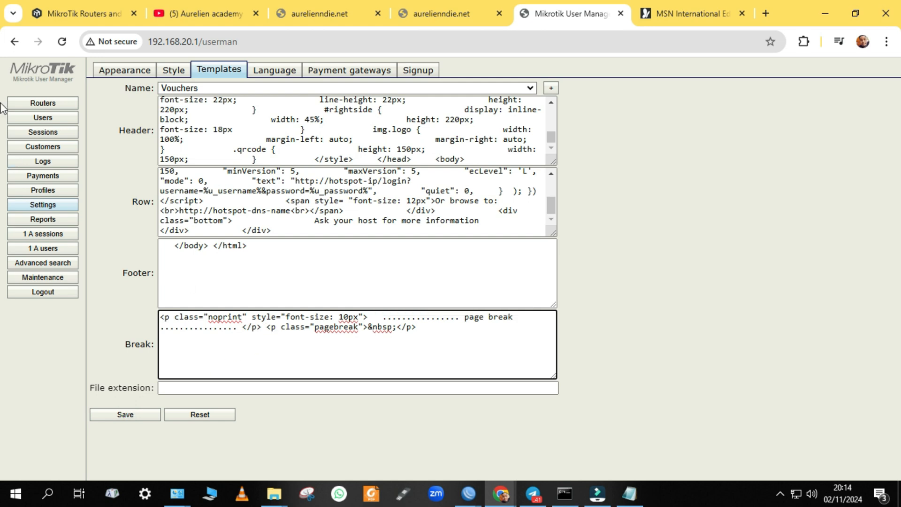
Open the Users list and tick the header checkbox to select every user
click(60, 119)
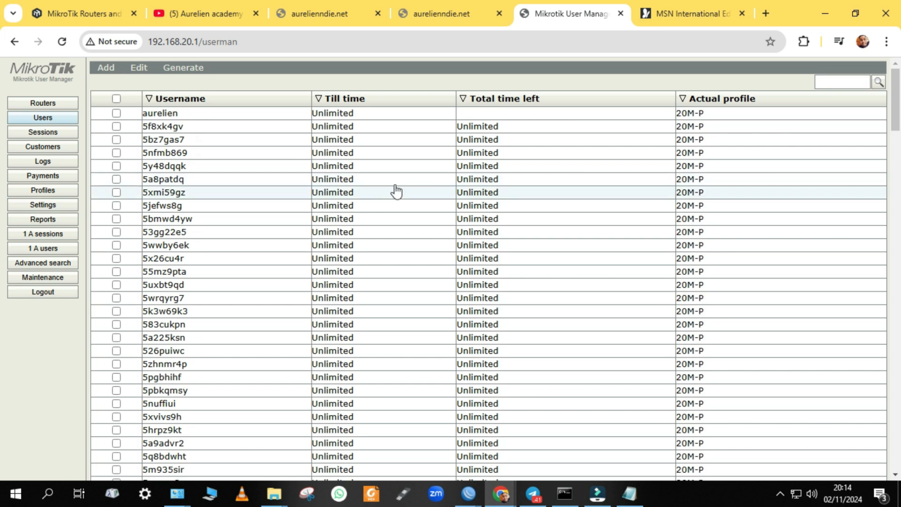
click(177, 70)
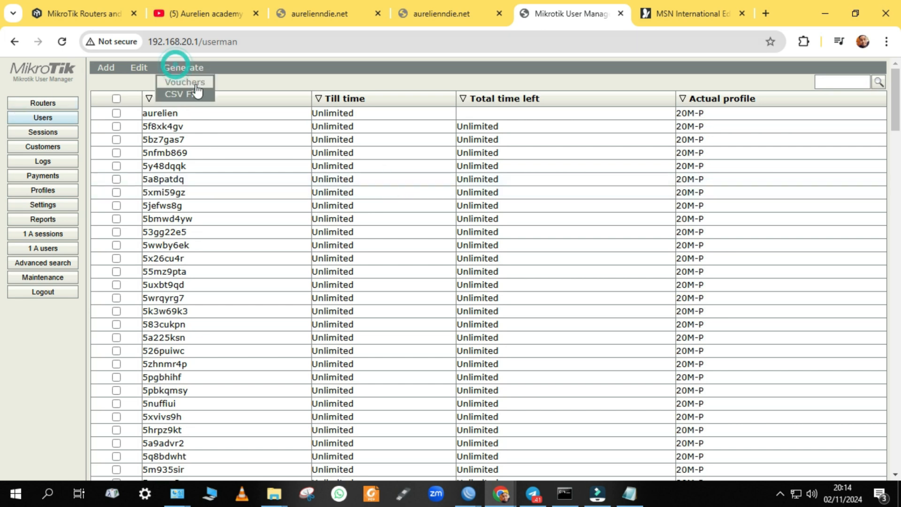
click(325, 96)
click(116, 98)
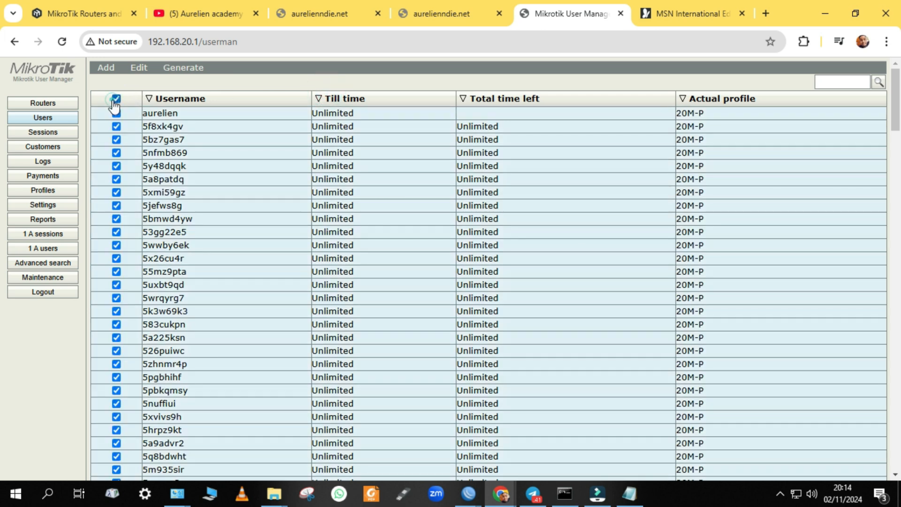
scroll(305, 247, down, 5)
scroll(305, 247, down, 20)
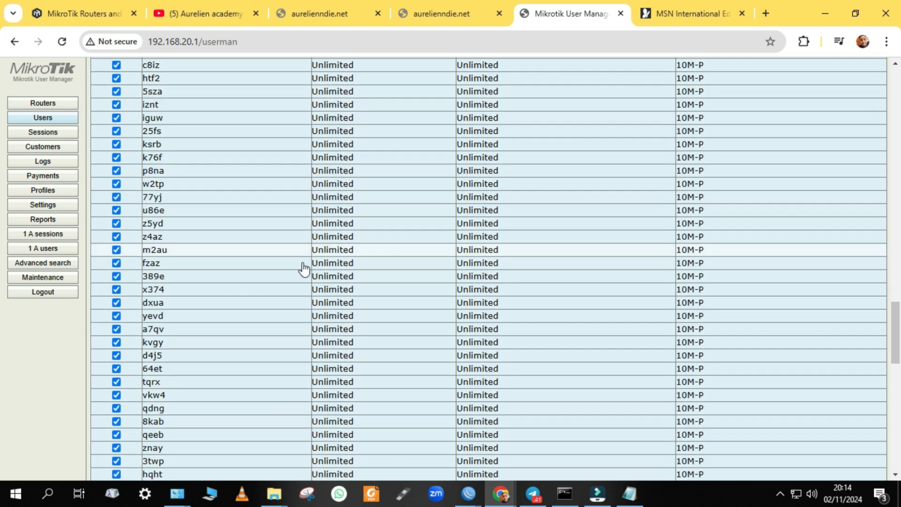
scroll(288, 276, up, 20)
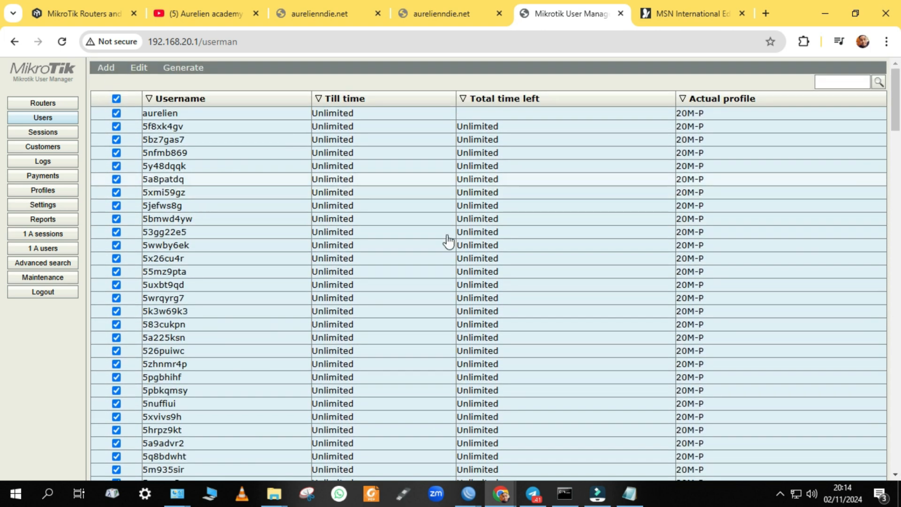
scroll(694, 255, down, 8)
scroll(209, 114, up, 8)
Choose Generate > Vouchers for all the selected users
click(202, 70)
click(186, 83)
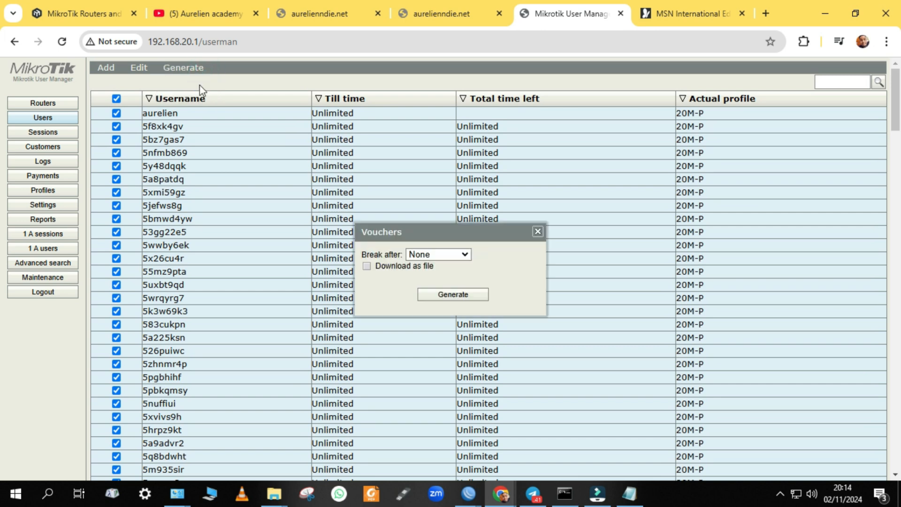
click(452, 294)
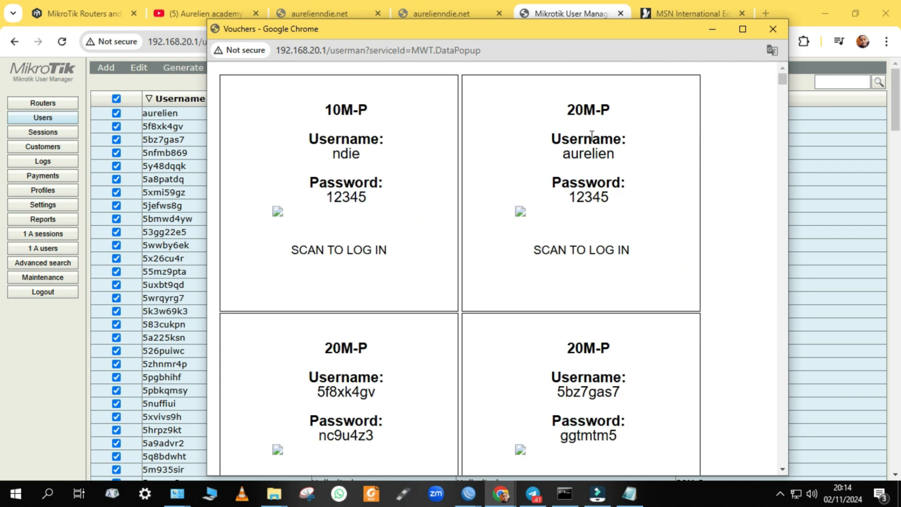
Scroll through the voucher sheet to review each 20M-P card's username and password
scroll(493, 221, down, 20)
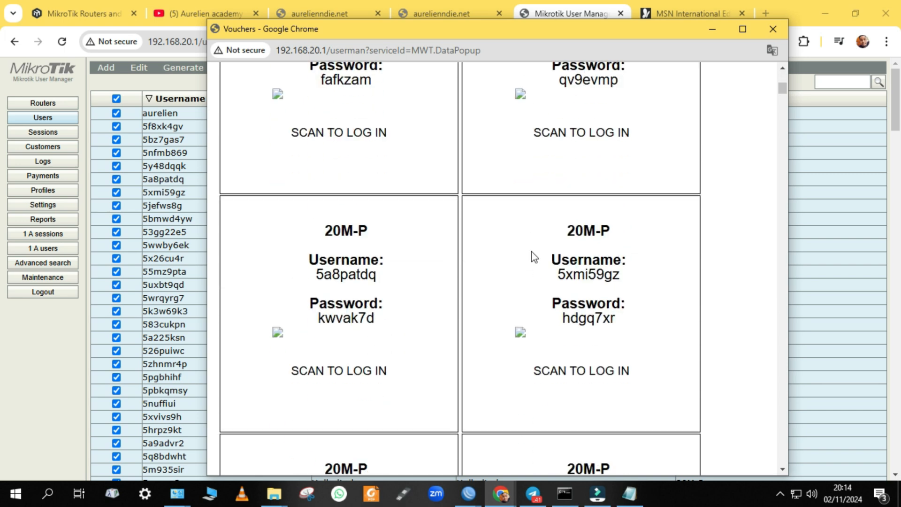
scroll(526, 260, down, 10)
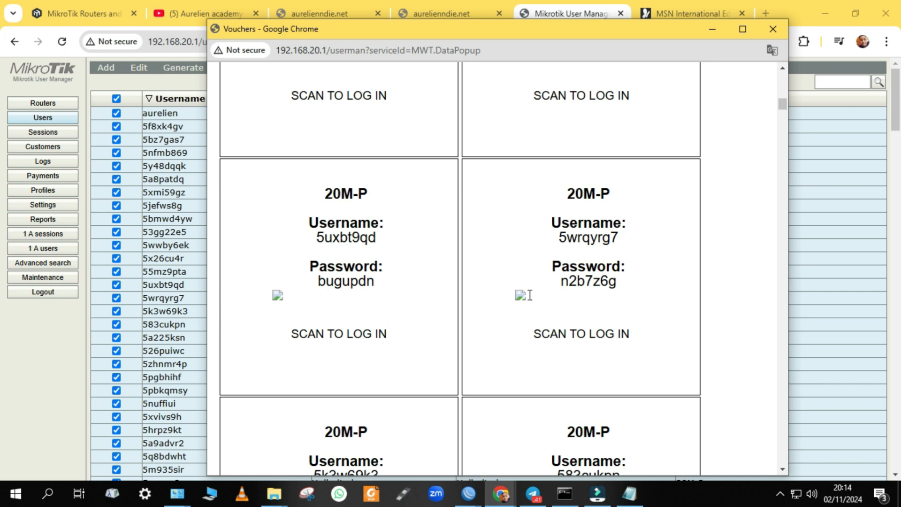
scroll(517, 310, up, 1)
scroll(459, 328, down, 20)
scroll(458, 328, down, 20)
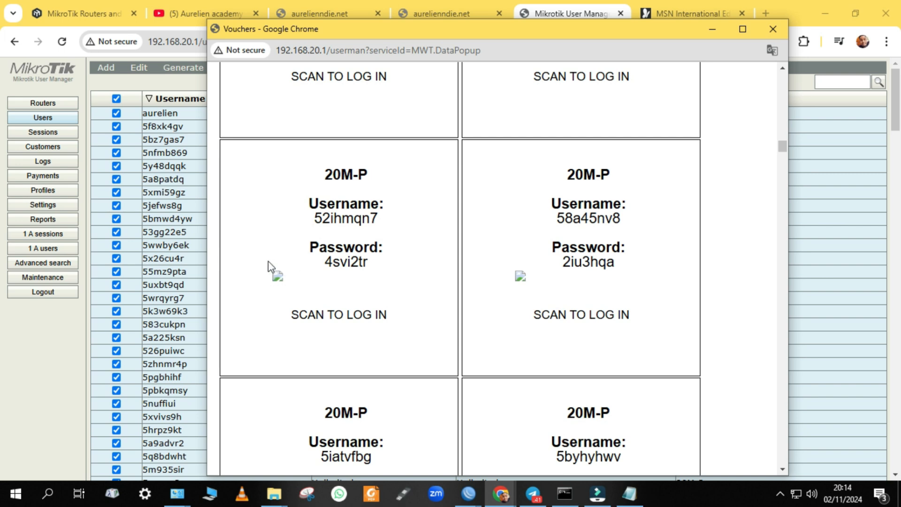
Scroll further through the page to review the remaining content
scroll(279, 282, down, 20)
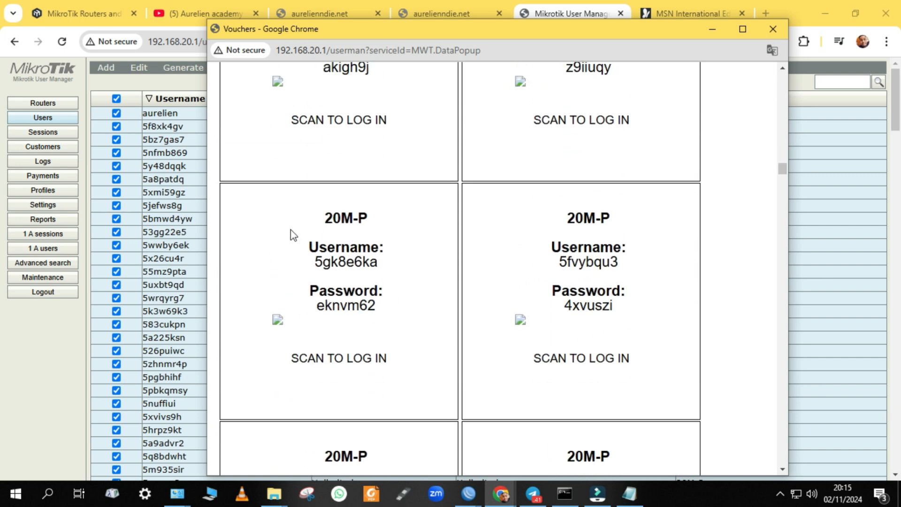
scroll(422, 294, down, 20)
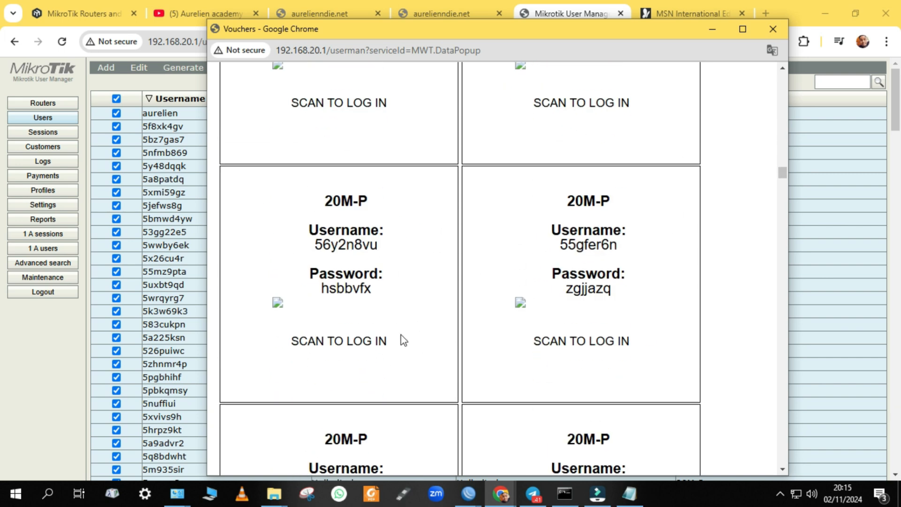
scroll(409, 323, down, 20)
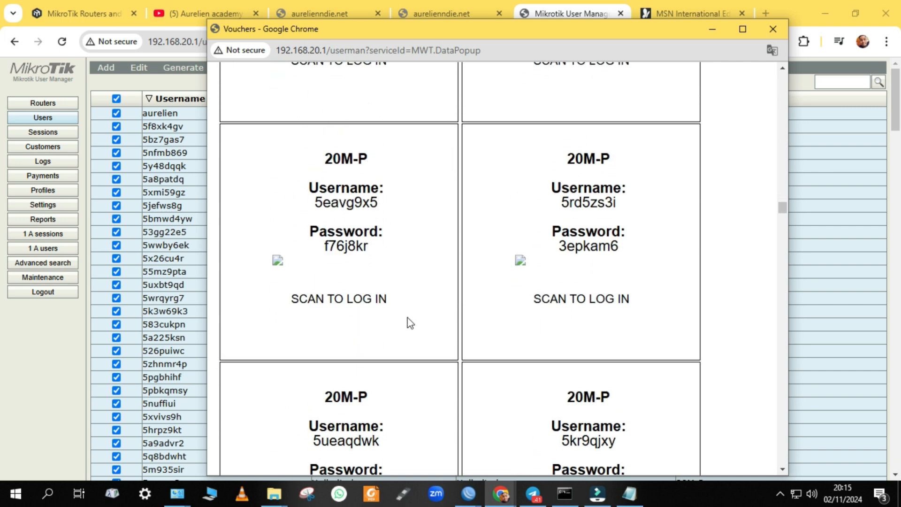
scroll(418, 311, down, 10)
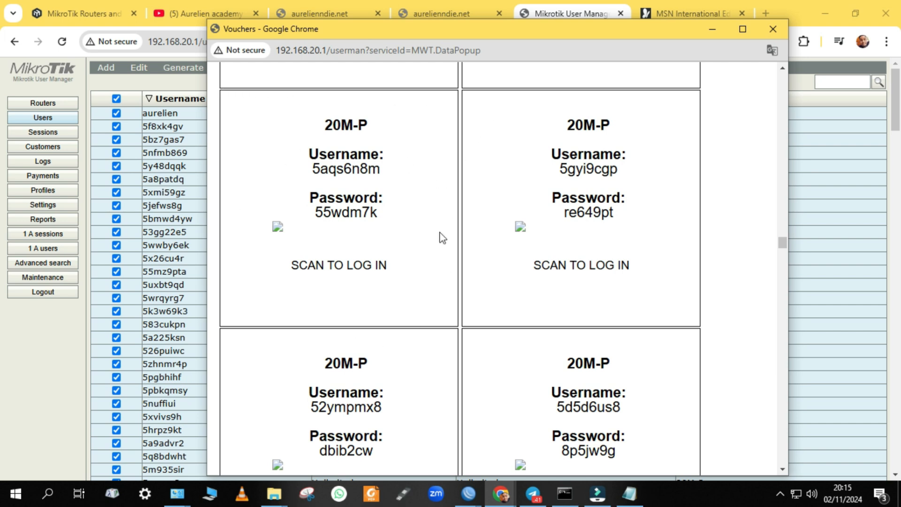
scroll(415, 277, down, 15)
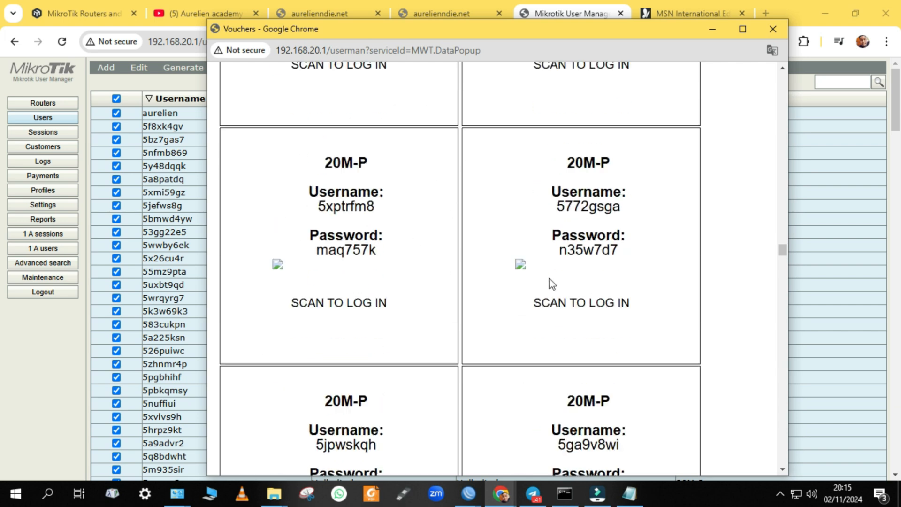
scroll(667, 355, down, 10)
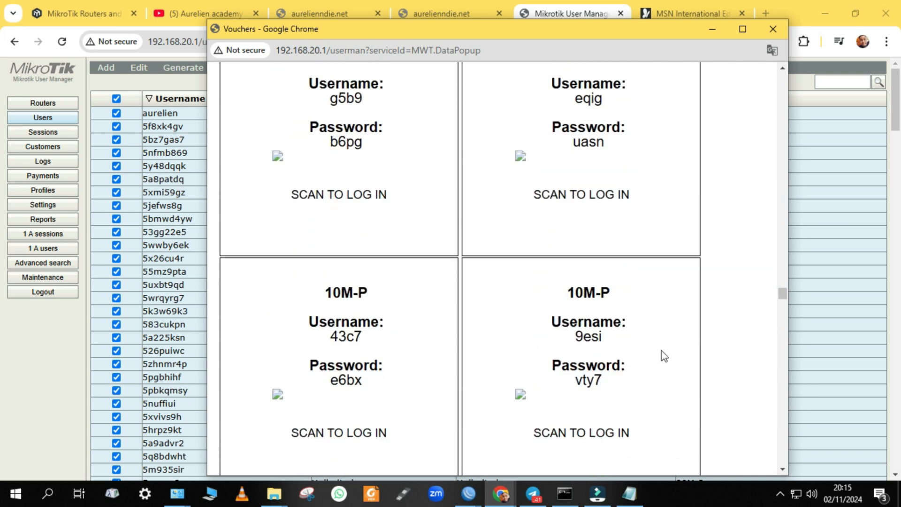
drag(782, 309, 778, 457)
scroll(614, 257, up, 10)
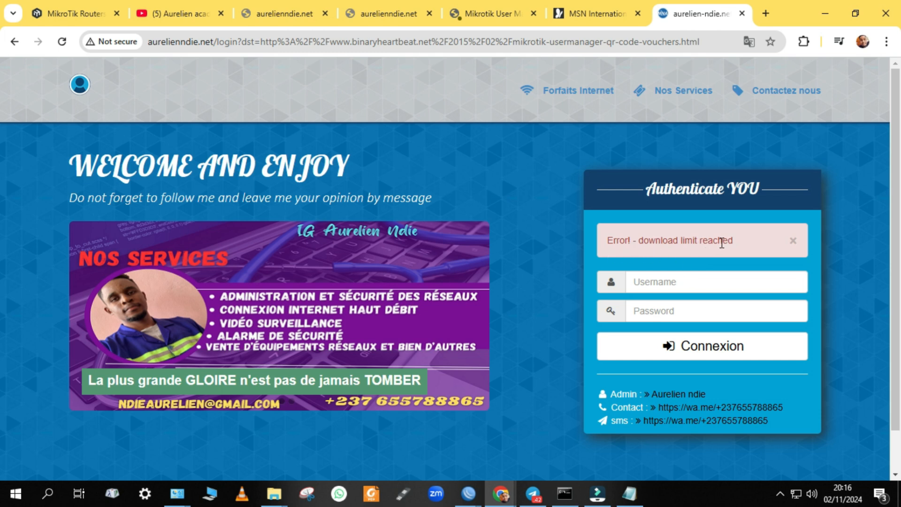
Log in to the hotspot with a voucher's username and password, then switch to the MSN tab
click(706, 278)
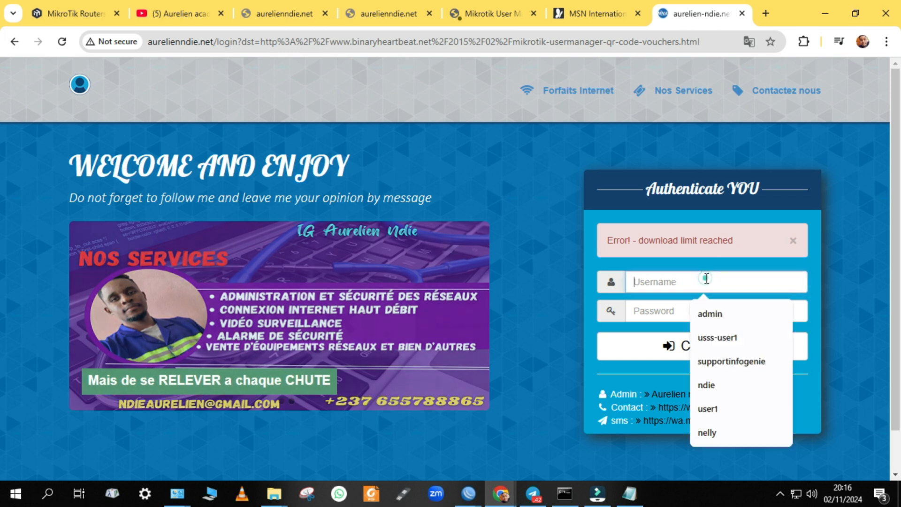
click(658, 282)
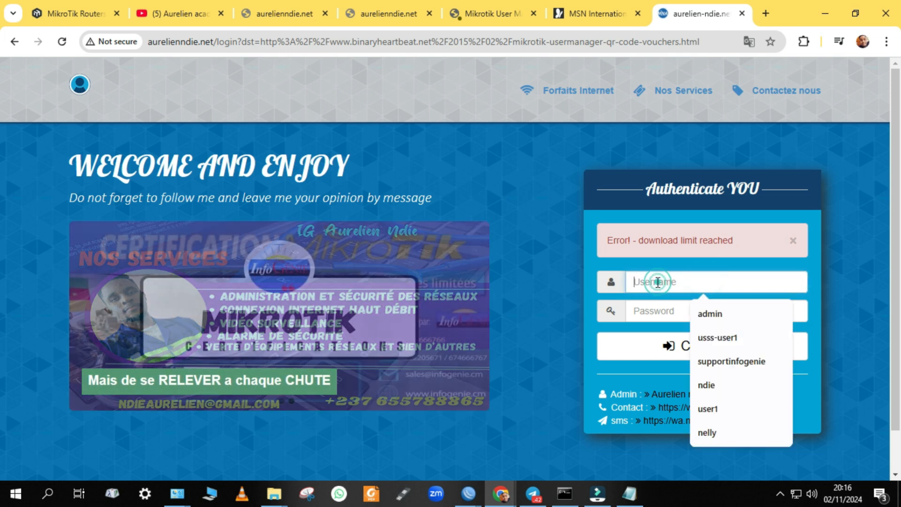
text(ndie)
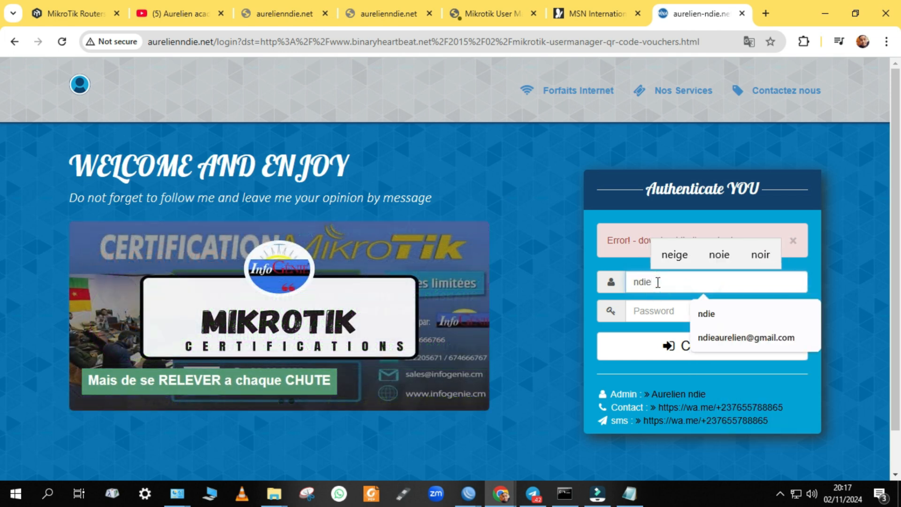
key(Tab)
text(nd•••)
key(Return)
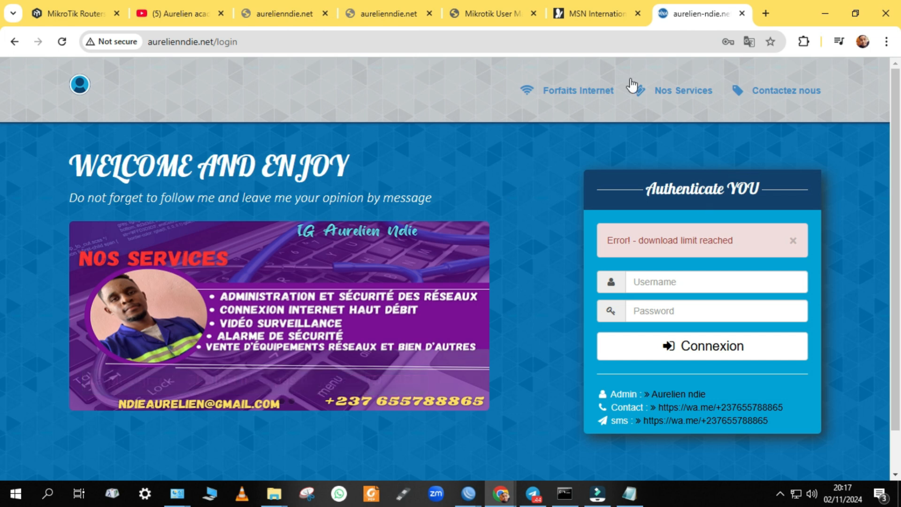
click(603, 6)
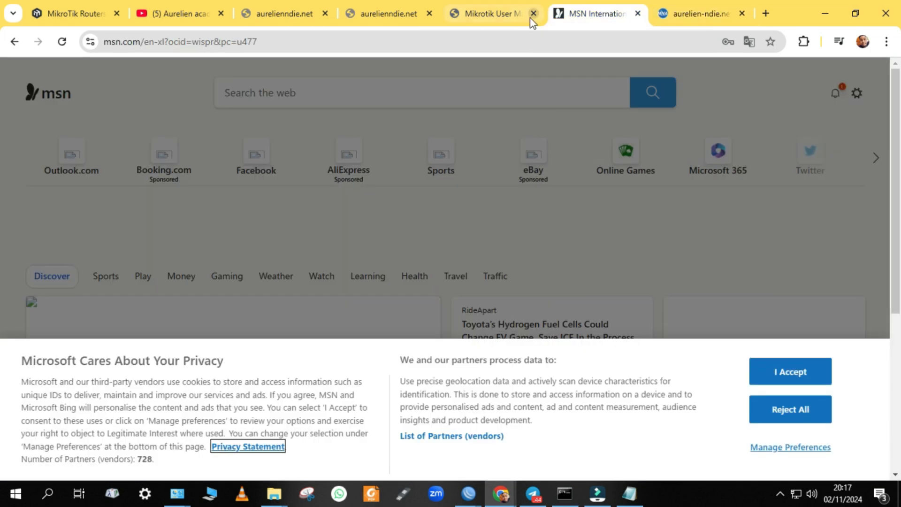